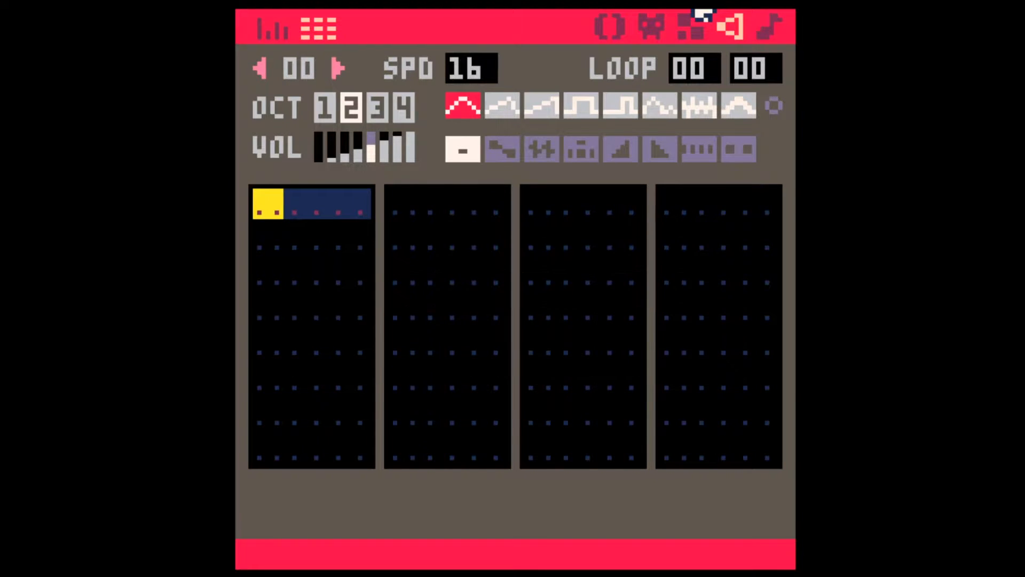
# Step: Enter the octave 1 notes C and D in the first two rows of sound effect 00, and E and F# in rows five and six
pyautogui.press('z')
pyautogui.press('x')
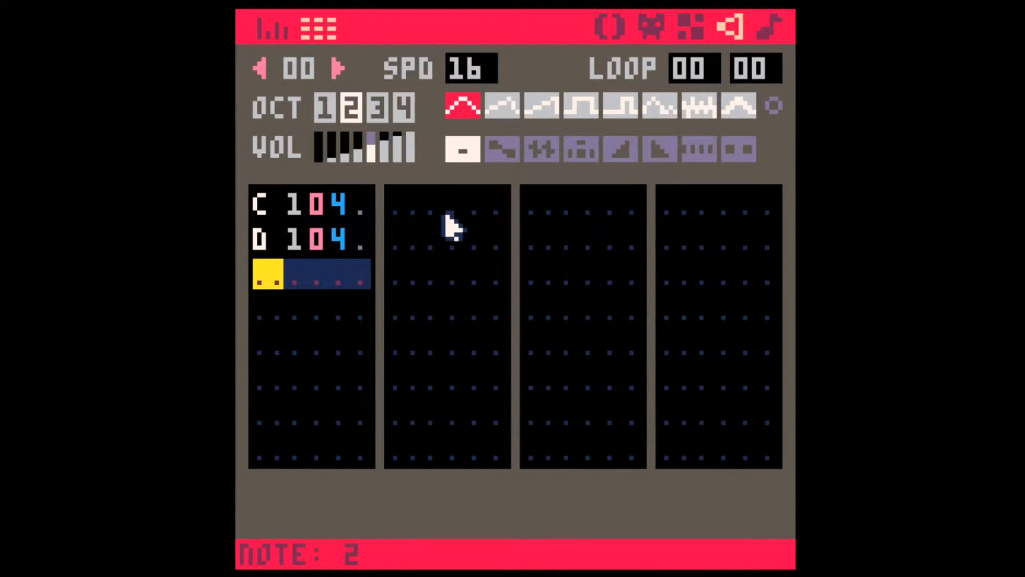
pyautogui.press('Down')
pyautogui.press('Down')
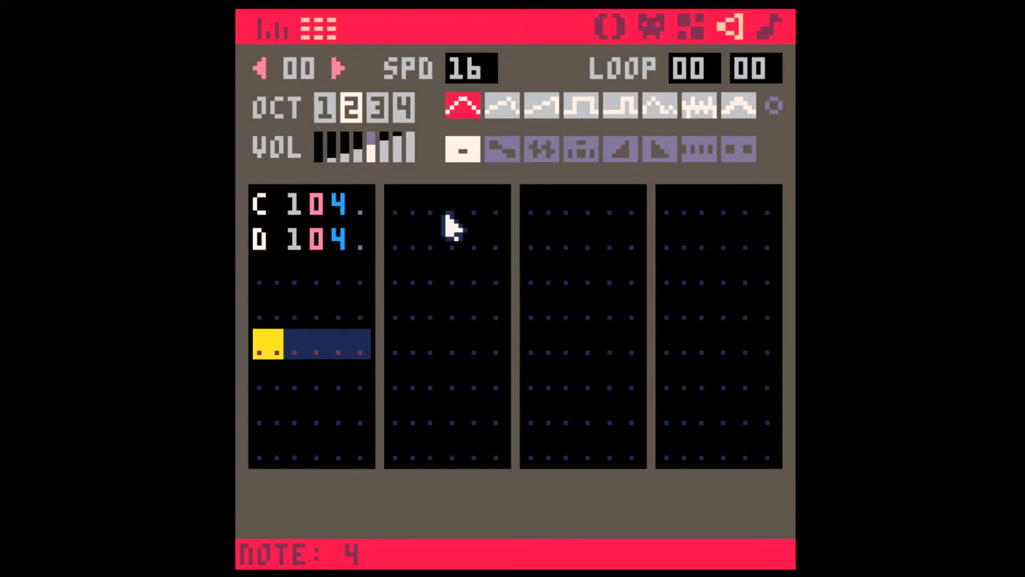
pyautogui.press('c')
pyautogui.press('g')
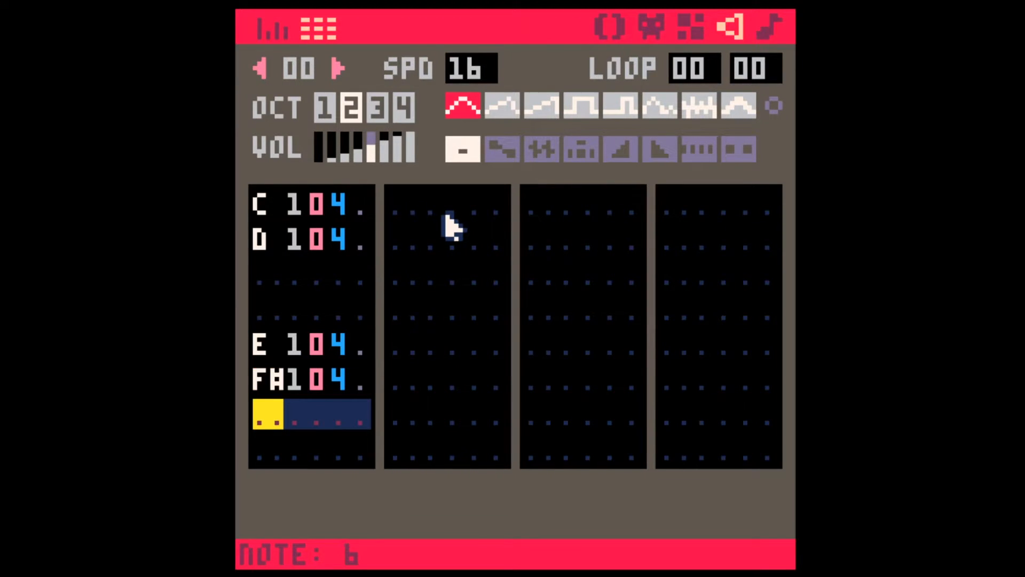
# Step: Skip rows and enter the octave 1 notes G# and A# in the second and third rows of the second column
pyautogui.press('Down')
pyautogui.press('Down')
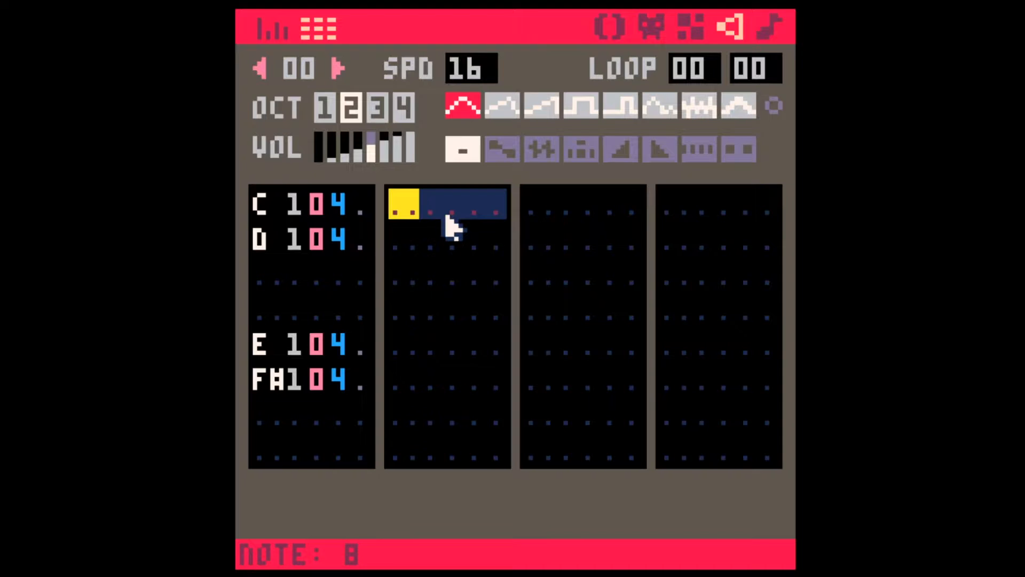
pyautogui.press('Down')
pyautogui.press('h')
pyautogui.press('j')
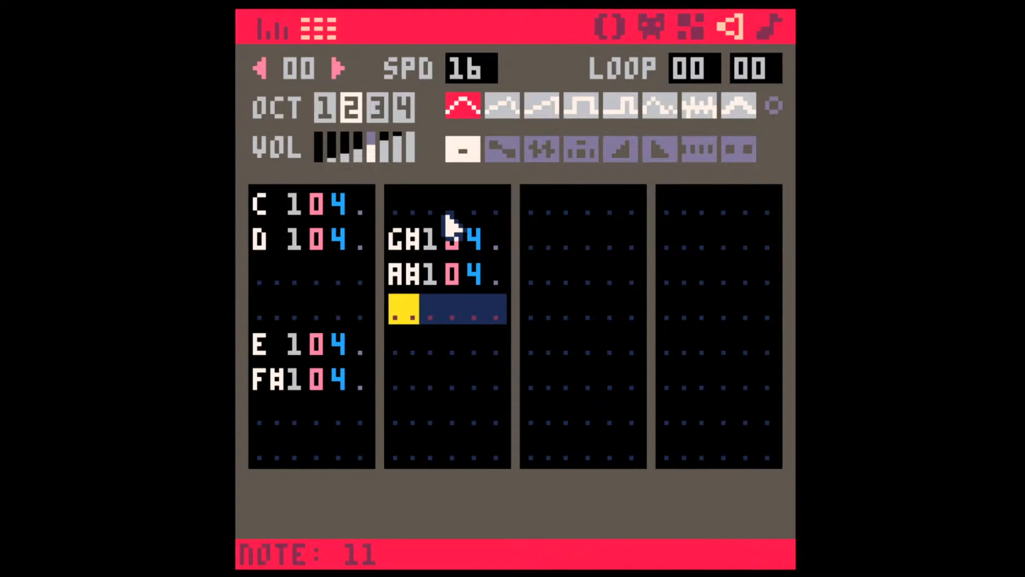
# Step: Fill the first two columns of sound effect 00 with octave 1 C notes, starting at the first row
pyautogui.click(282, 204)
pyautogui.press('z')
pyautogui.press('z')
pyautogui.press('z')
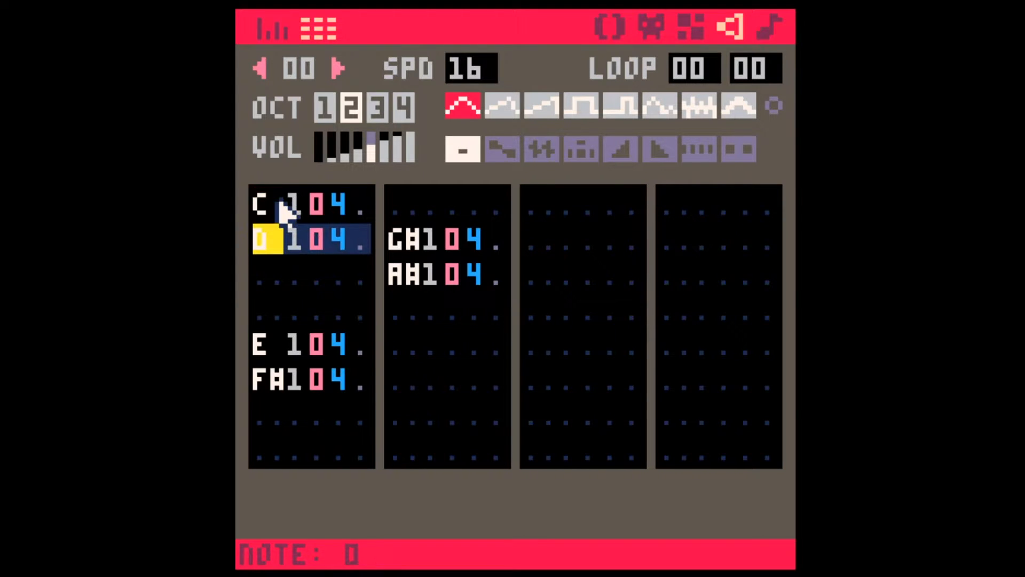
pyautogui.press('z')
pyautogui.press('z')
pyautogui.press('z')
pyautogui.press('z')
pyautogui.press('z')
pyautogui.press('z')
pyautogui.press('z')
pyautogui.press('z')
pyautogui.press('z')
pyautogui.press('z')
pyautogui.press('z')
pyautogui.press('z')
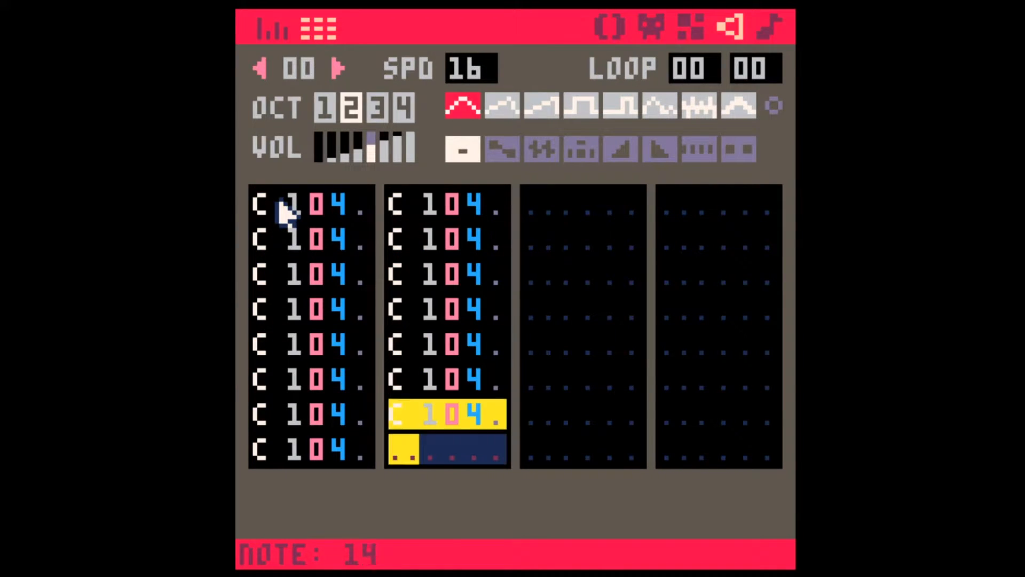
pyautogui.press('z')
# Step: Copy the sixteen C notes of sound effect 00 and paste them into sound effect 01 from the first row
pyautogui.click(258, 196)
pyautogui.keyDown('shift'); pyautogui.click(495, 439); pyautogui.keyUp('shift')
pyautogui.hotkey('ctrl', 'c')
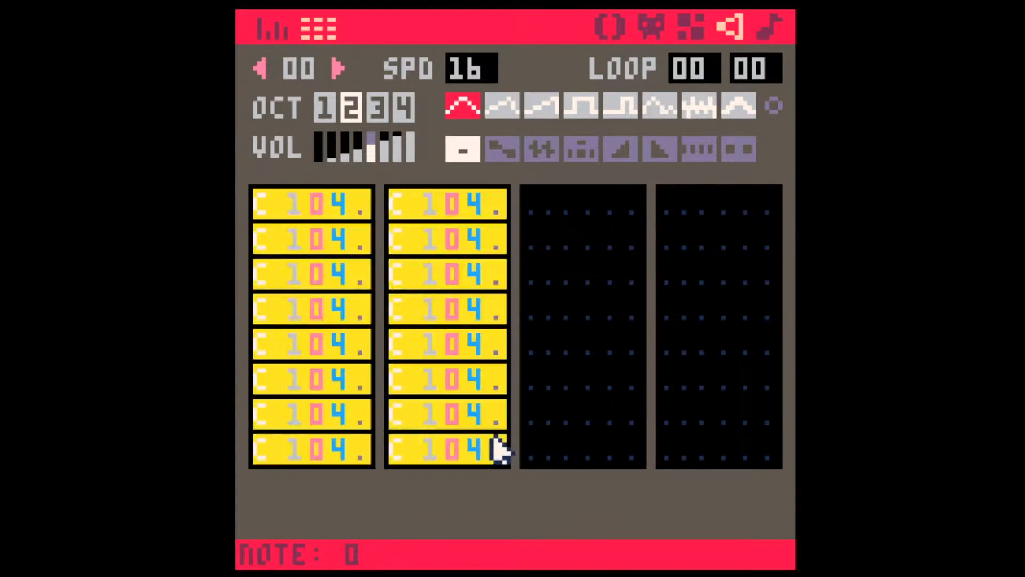
pyautogui.click(337, 69)
pyautogui.click(274, 210)
pyautogui.hotkey('ctrl', 'v')
# Step: Change all sixteen pasted notes in sound effect 01 to D
pyautogui.keyDown('shift'); pyautogui.click(494, 454); pyautogui.keyUp('shift')
pyautogui.hotkey('shift', 'x')
pyautogui.click(458, 341)
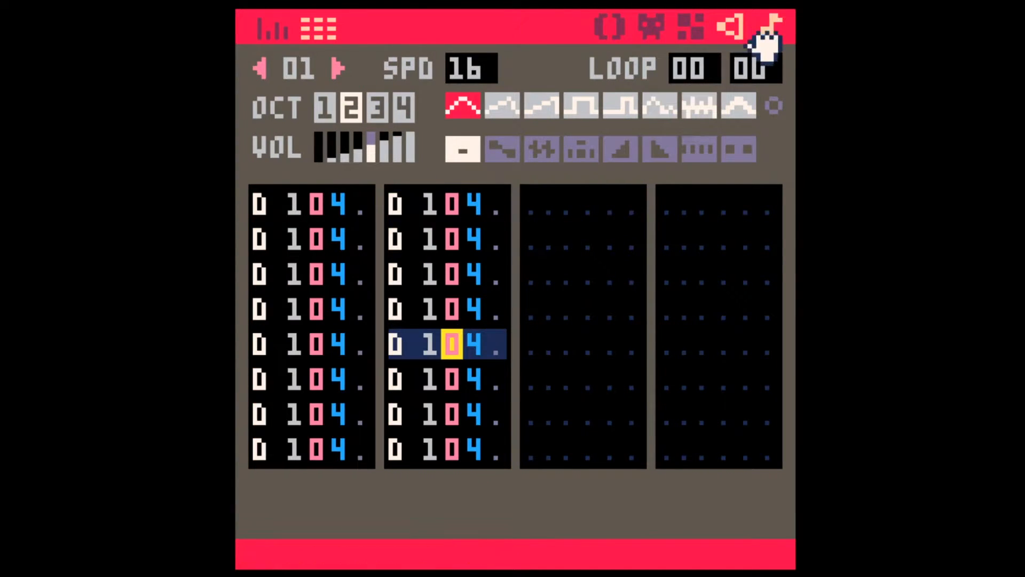
# Step: In the music editor, assign sound effect 00 to the first channel and 01 to the second channel of pattern 00
pyautogui.click(767, 29)
pyautogui.keyDown('shift'); pyautogui.rightClick(307, 129); pyautogui.keyUp('shift')
pyautogui.keyDown('shift'); pyautogui.rightClick(307, 128); pyautogui.keyUp('shift')
pyautogui.keyDown('shift'); pyautogui.rightClick(441, 118); pyautogui.keyUp('shift')
pyautogui.keyDown('shift'); pyautogui.rightClick(441, 118); pyautogui.keyUp('shift')
pyautogui.click(436, 124)
pyautogui.rightClick(437, 124)
# Step: Play music pattern 00 twice to hear the C and D notes sounding together, stopping playback each time
pyautogui.press('space')
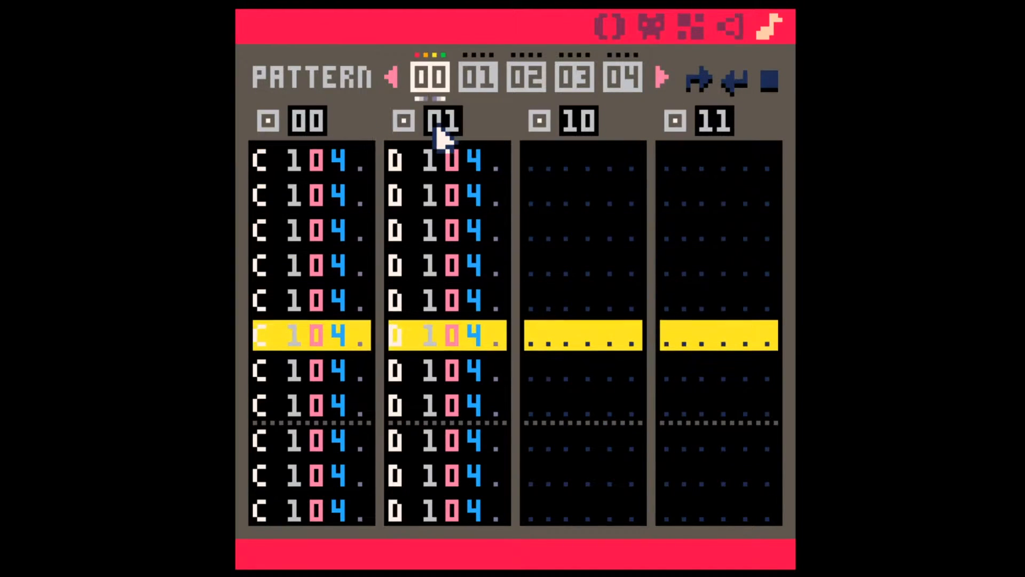
pyautogui.press('space')
pyautogui.click(308, 183)
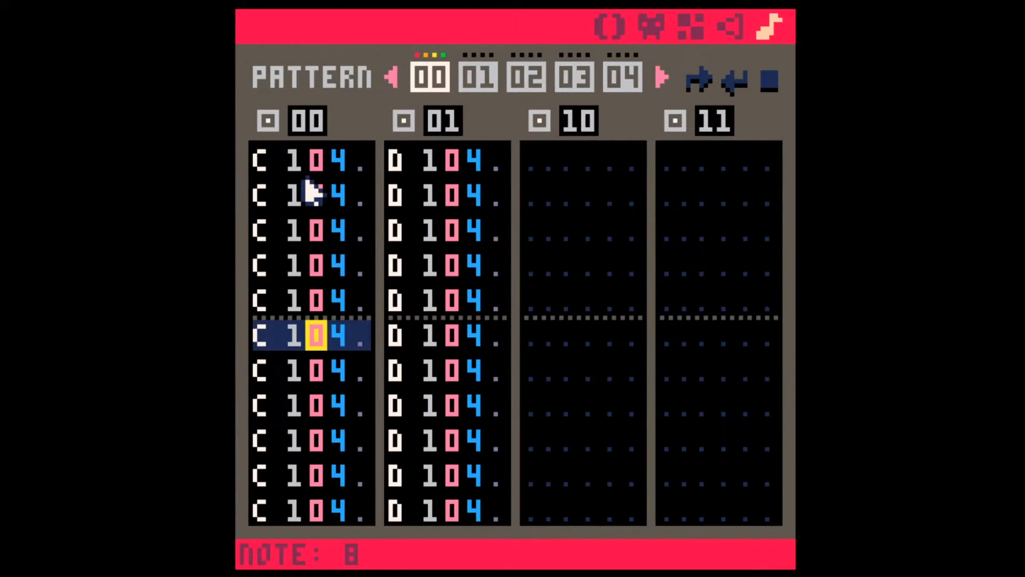
pyautogui.press('space')
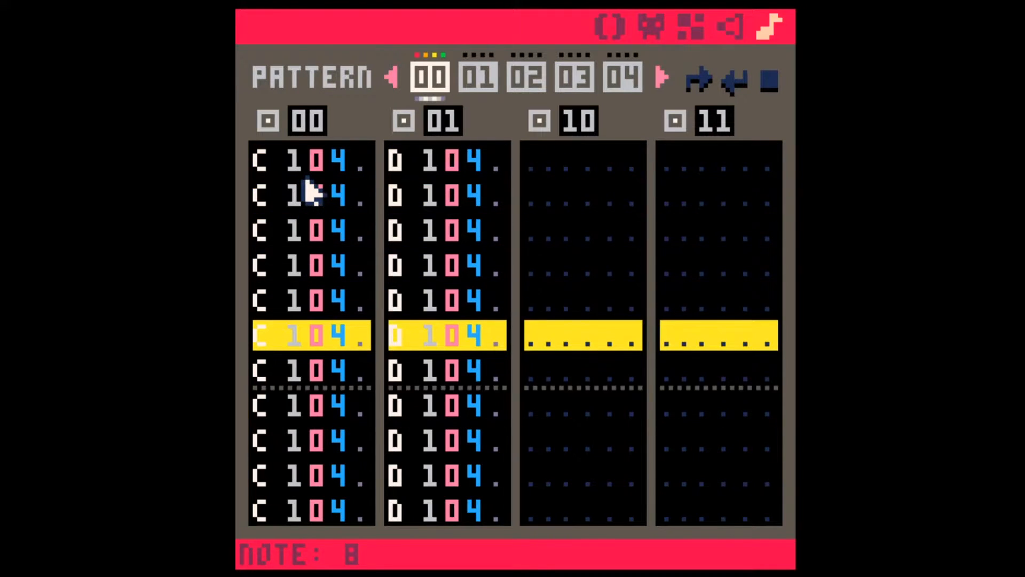
pyautogui.press('space')
# Step: Set the octave of the first eight C notes in the first channel to 2
pyautogui.click(287, 163)
pyautogui.press('2')
pyautogui.click(294, 163)
pyautogui.press('2')
# Step: Set the octave of the first eight D notes in the second channel to 2, and play the pattern briefly
pyautogui.press('2')
pyautogui.press('2')
pyautogui.press('2')
pyautogui.press('2')
pyautogui.press('2')
pyautogui.press('2')
pyautogui.press('2')
pyautogui.click(425, 164)
pyautogui.press('2')
pyautogui.press('2')
pyautogui.press('2')
pyautogui.press('2')
pyautogui.press('2')
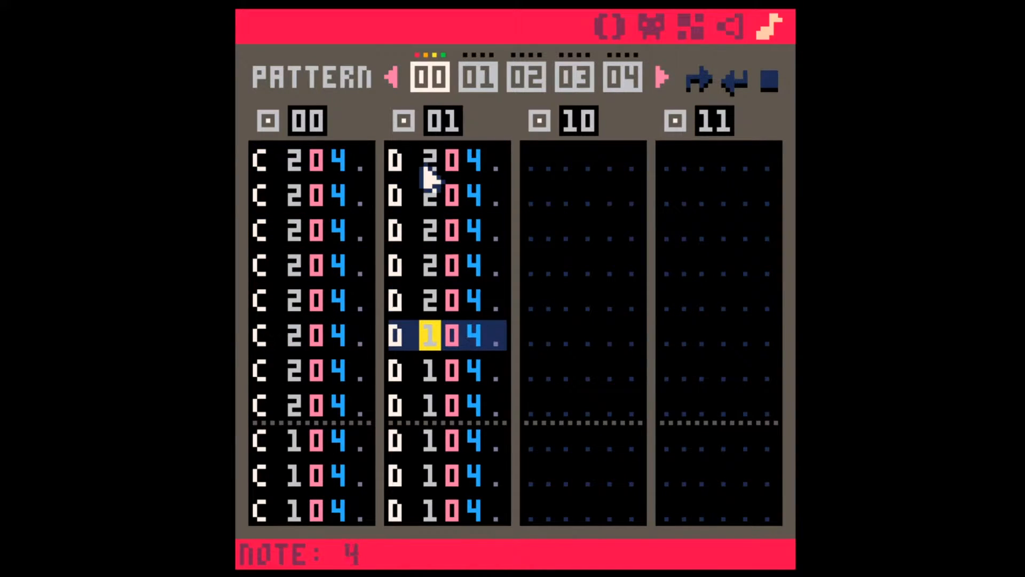
pyautogui.press('2')
pyautogui.press('2')
pyautogui.press('2')
pyautogui.press('space')
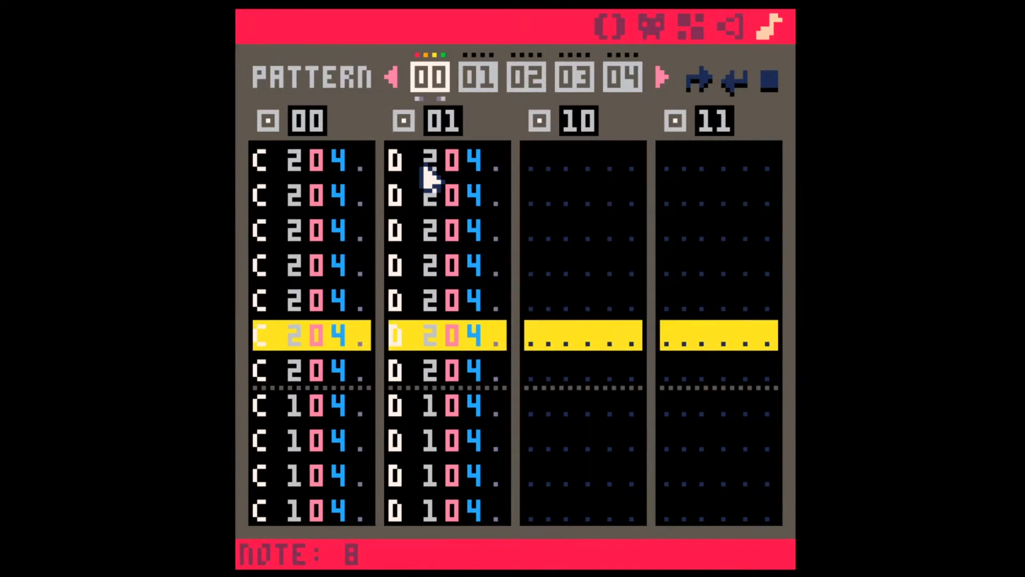
pyautogui.press('space')
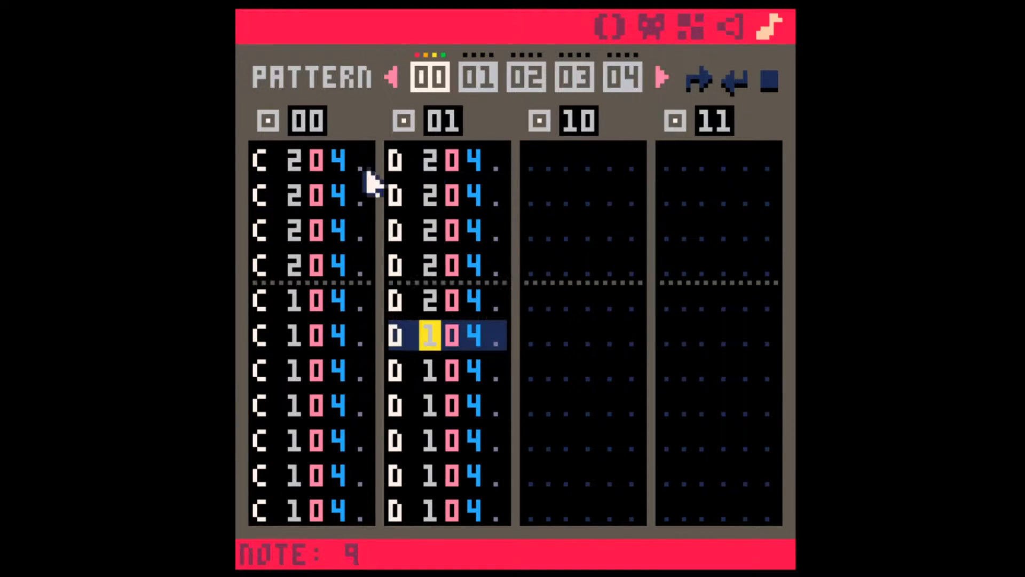
# Step: Return to sound effect 01 in the sound effect editor and clear all of its notes
pyautogui.click(723, 24)
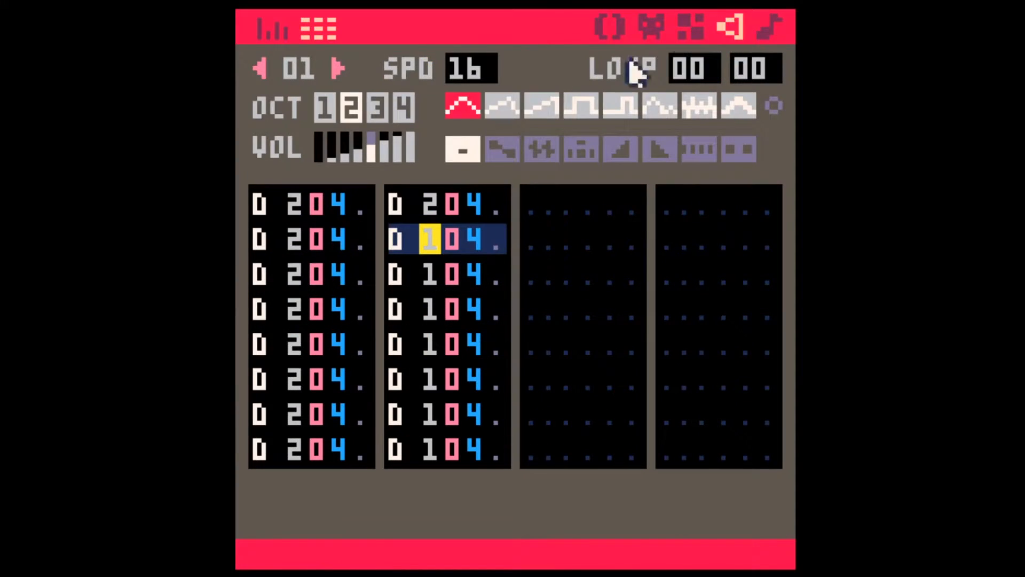
pyautogui.click(267, 203)
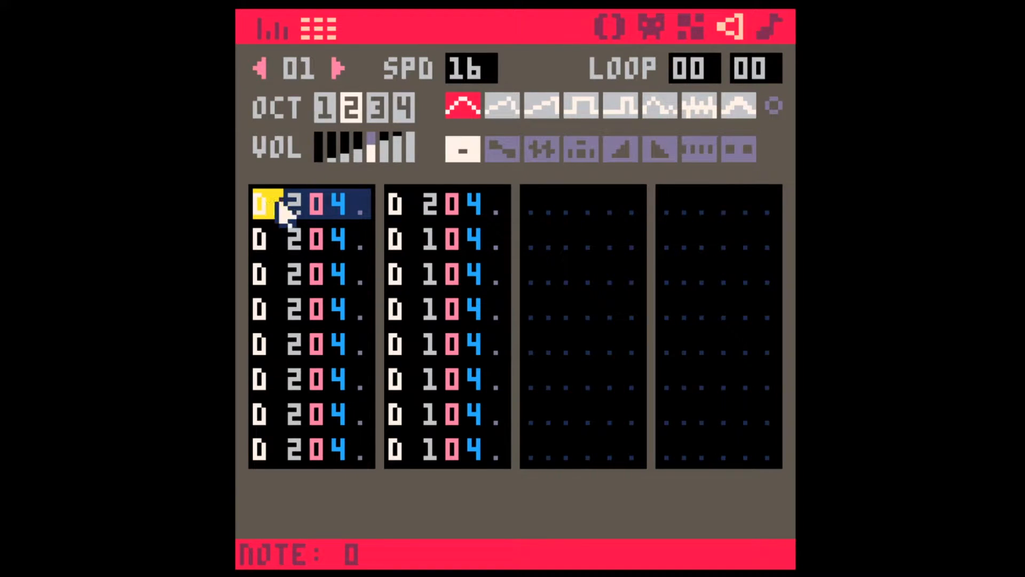
pyautogui.keyDown('shift'); pyautogui.click(317, 152); pyautogui.keyUp('shift')
pyautogui.click(372, 147)
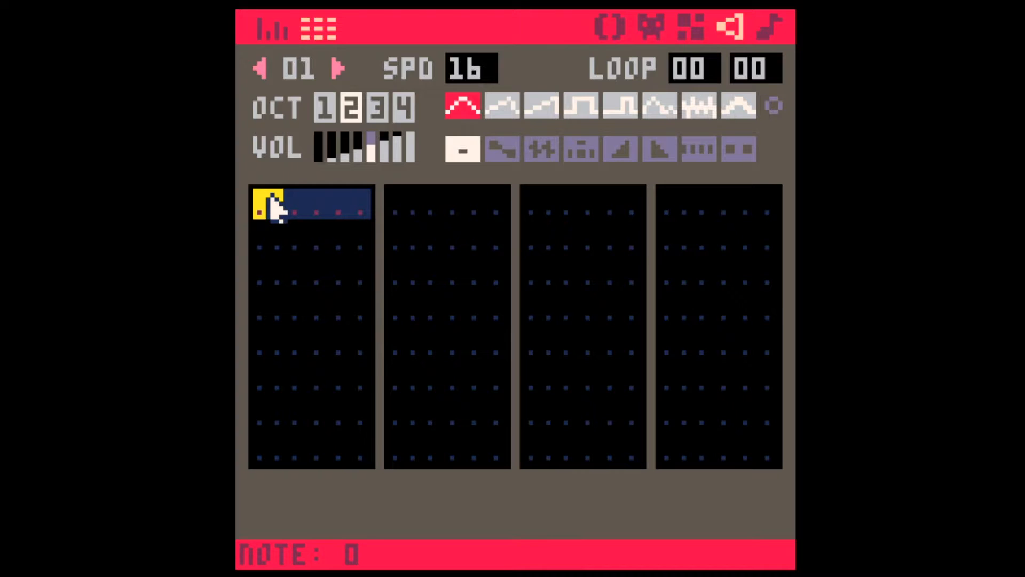
# Step: Enter D, E, F#, G# and A# in octave 1 and C in octave 2 from the first row, and play them
pyautogui.press('x')
pyautogui.press('c')
pyautogui.press('v')
pyautogui.press('g')
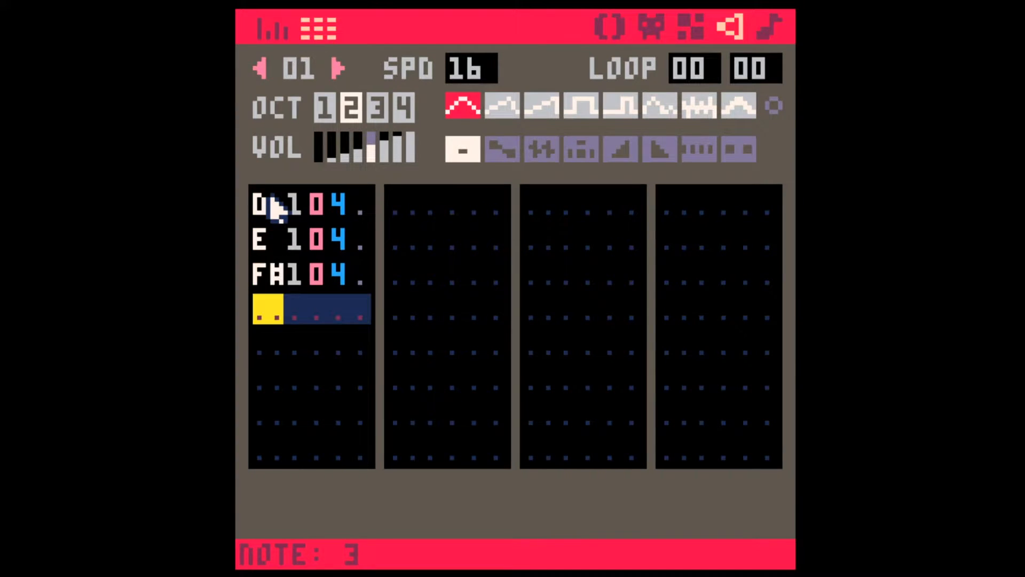
pyautogui.press('h')
pyautogui.press('j')
pyautogui.press('q')
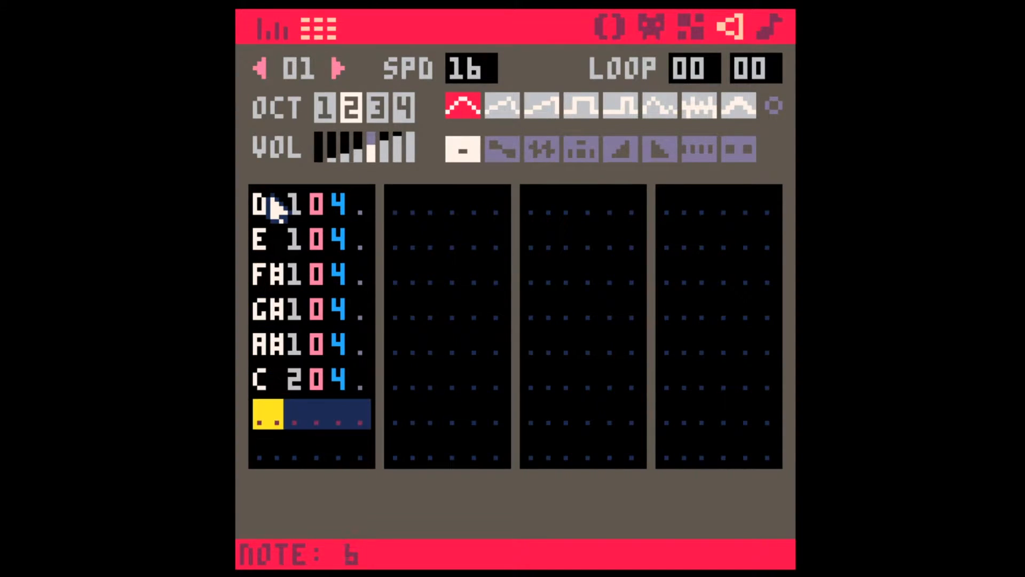
pyautogui.press('space')
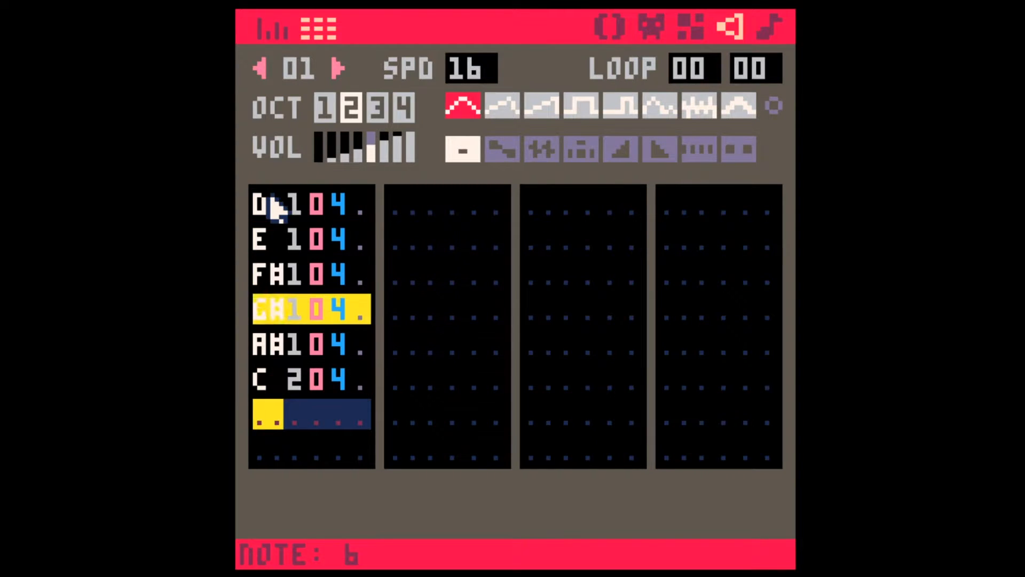
# Step: Overwrite the rows from the first with C#, D#, F, G, A and B in octave 1 and C# in octave 2, and play them
pyautogui.press('Up')
pyautogui.press('Up')
pyautogui.press('Up')
pyautogui.press('Up')
pyautogui.press('Up')
pyautogui.press('Up')
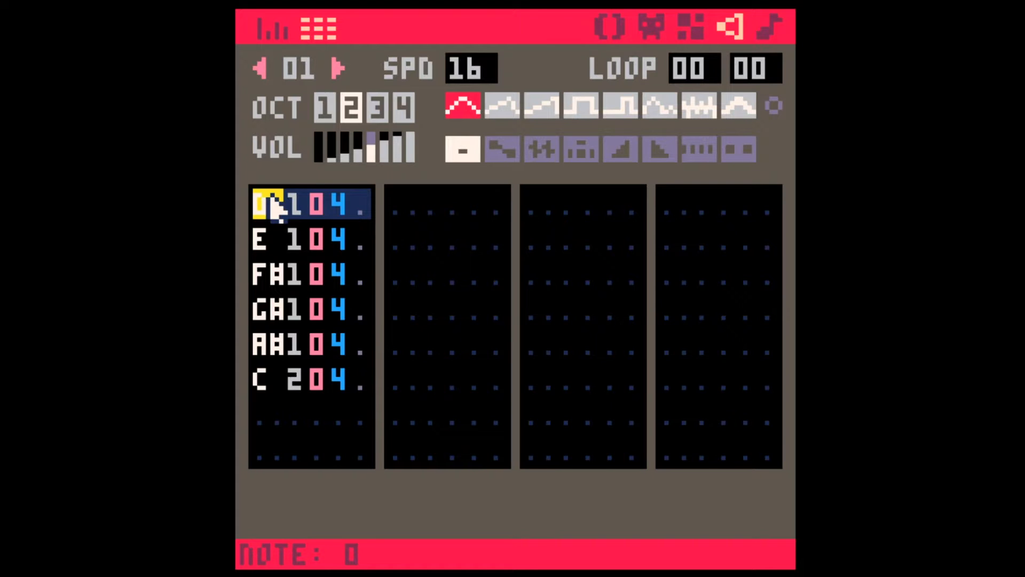
pyautogui.press('s')
pyautogui.press('d')
pyautogui.press('v')
pyautogui.press('b')
pyautogui.press('n')
pyautogui.press('c')
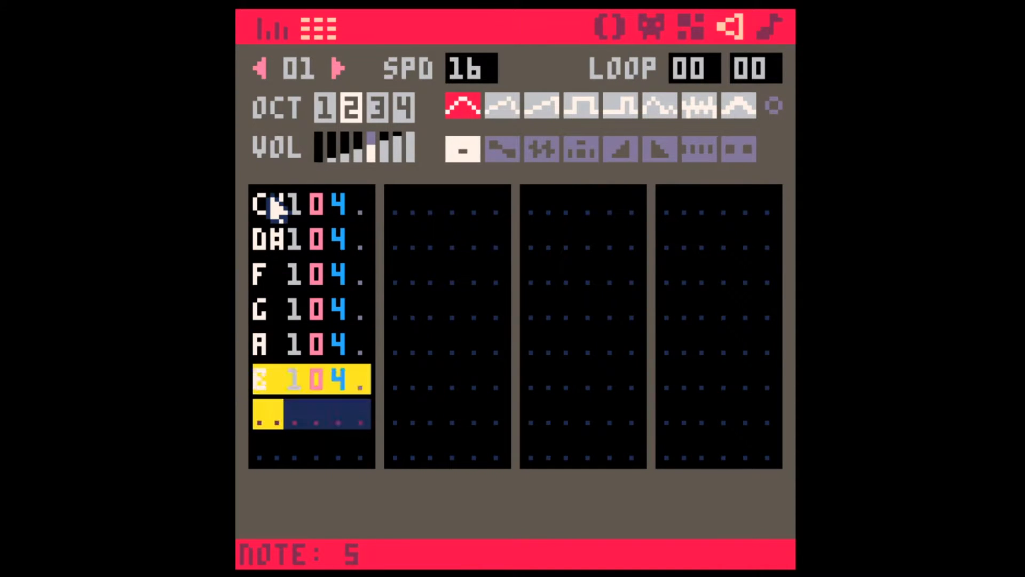
pyautogui.press('2')
pyautogui.press('space')
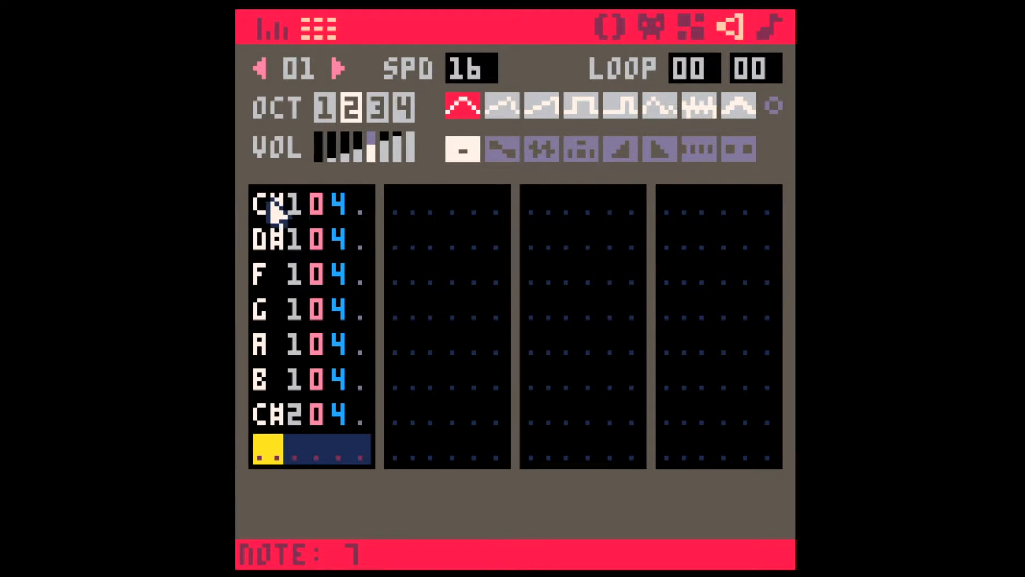
# Step: Enter the full chromatic scale from C in octave 1 up to C in octave 2, starting at the first row
pyautogui.click(273, 211)
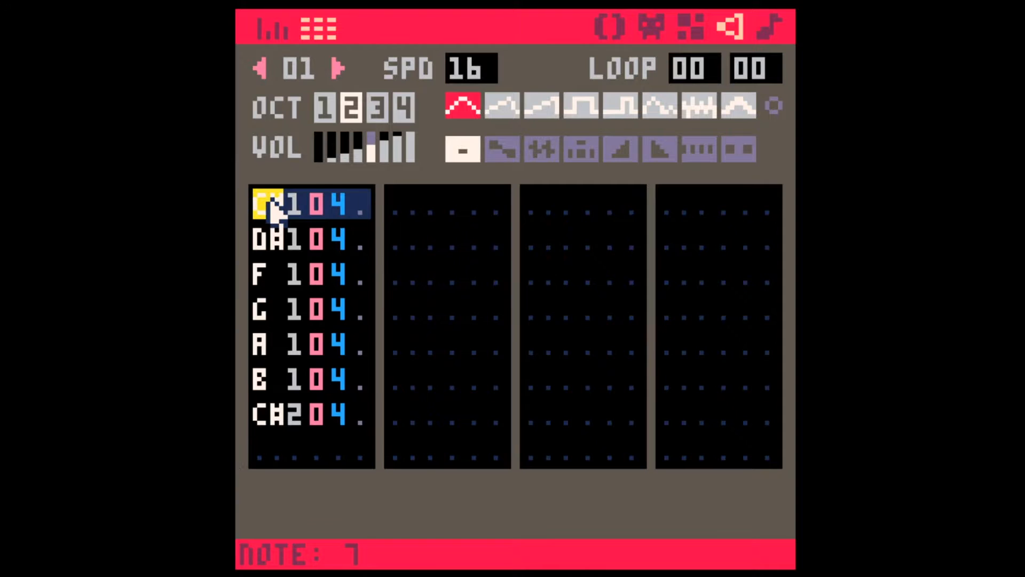
pyautogui.write('zsxdcvgbhnjm')
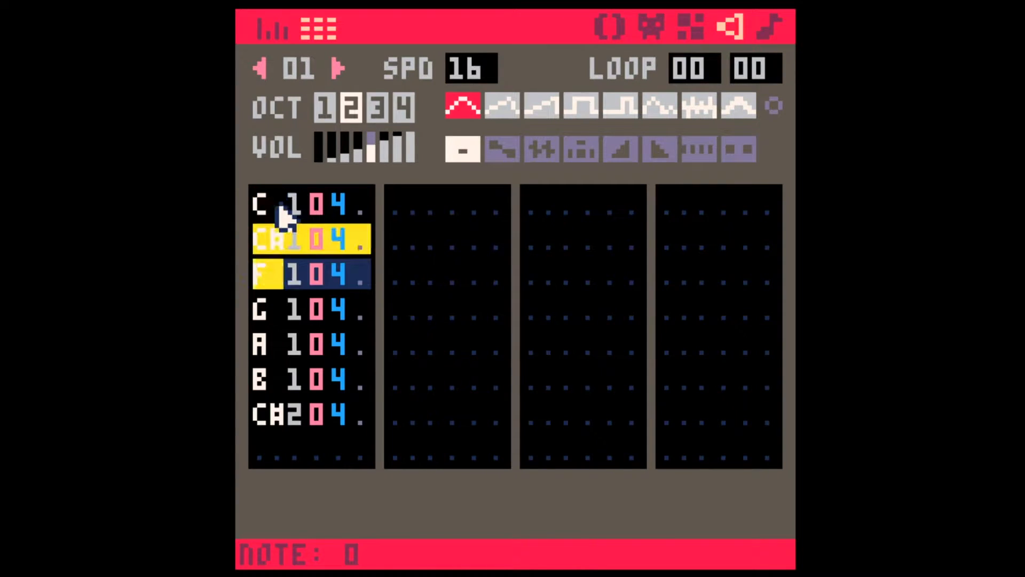
pyautogui.write(',')
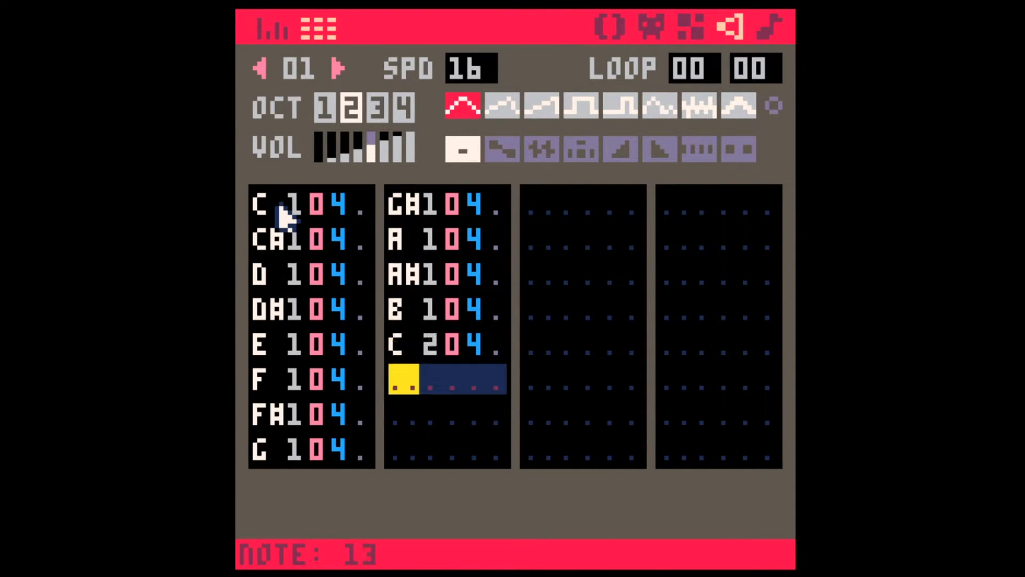
# Step: Clear the C#, D#, F, G, A and B notes from the chromatic scale, leaving their rows empty
pyautogui.click(338, 205)
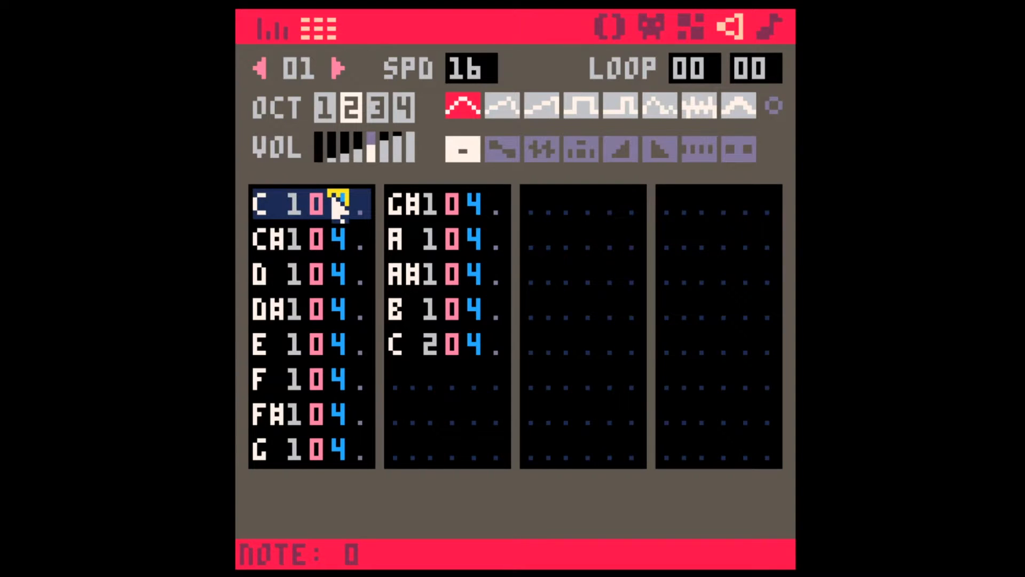
pyautogui.press('Down')
pyautogui.press('Delete')
pyautogui.press('Down')
pyautogui.press('Delete')
pyautogui.press('Down')
pyautogui.press('Delete')
pyautogui.press('Down')
pyautogui.press('Delete')
pyautogui.press('Down')
pyautogui.press('Delete')
pyautogui.press('Down')
pyautogui.press('Delete')
# Step: Remove the empty rows so that C, D, E, F#, G#, A# and the upper C follow one another, and play the scale
pyautogui.press('Left')
pyautogui.press('Left')
pyautogui.press('Up')
pyautogui.press('Left')
pyautogui.press('Left')
pyautogui.press('Left')
pyautogui.press('Left')
pyautogui.press('Left')
pyautogui.press('Up')
pyautogui.press('Left')
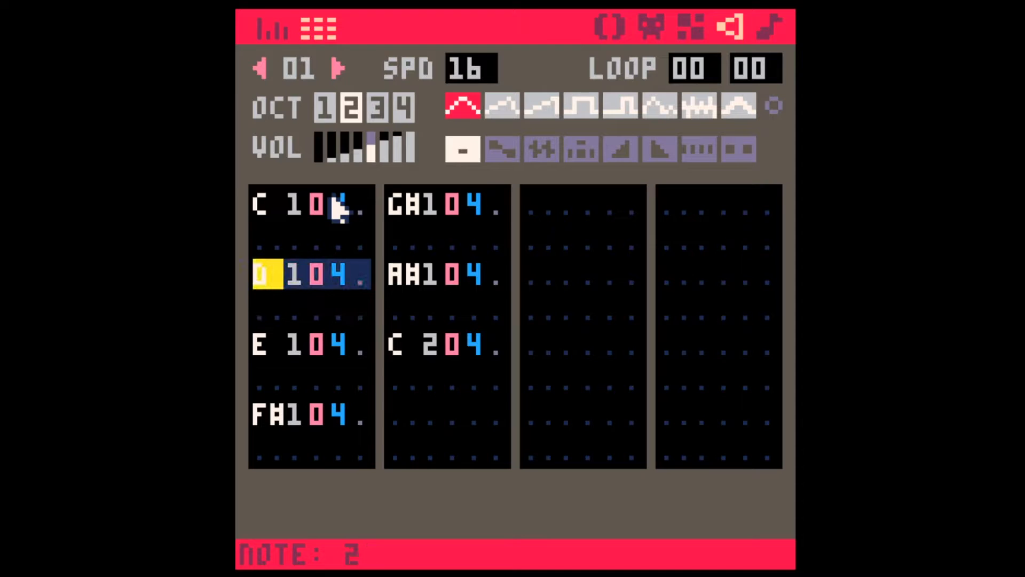
pyautogui.press('Up')
pyautogui.press('BackSpace')
pyautogui.press('Down')
pyautogui.press('BackSpace')
pyautogui.press('Down')
pyautogui.press('BackSpace')
pyautogui.press('Down')
pyautogui.press('Down')
pyautogui.press('BackSpace')
pyautogui.press('Down')
pyautogui.press('Down')
pyautogui.press('BackSpace')
pyautogui.press('Down')
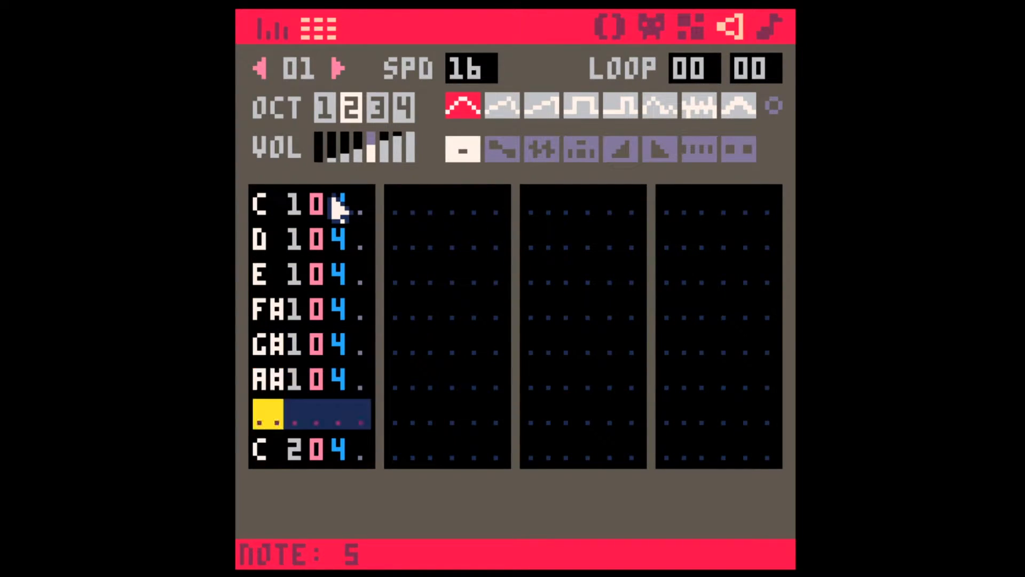
pyautogui.press('Down')
pyautogui.press('BackSpace')
pyautogui.press('space')
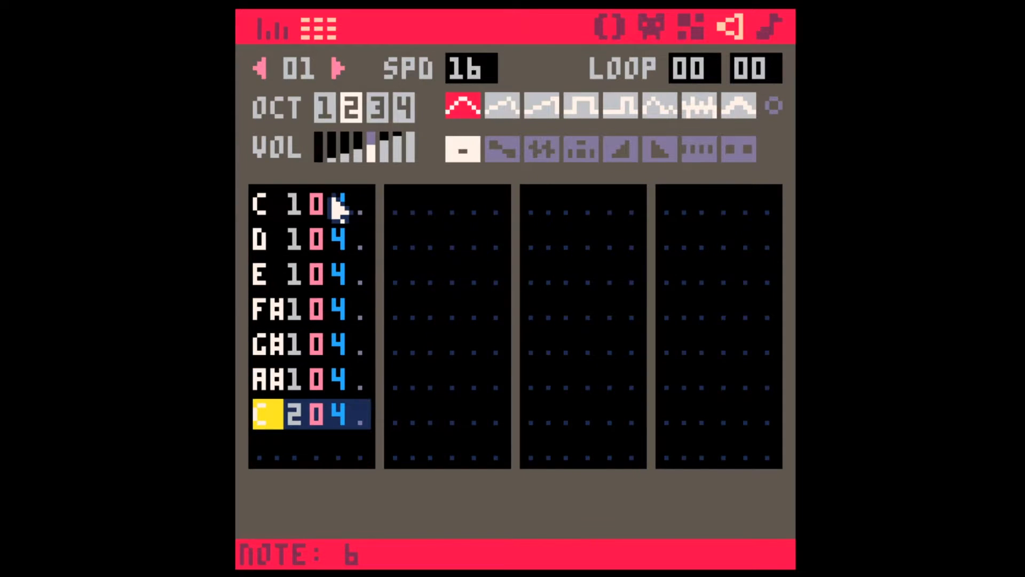
# Step: Re-enter the chromatic scale over the existing notes, from C in octave 1 to C in octave 2, and play it
pyautogui.click(261, 205)
pyautogui.write('zsxd')
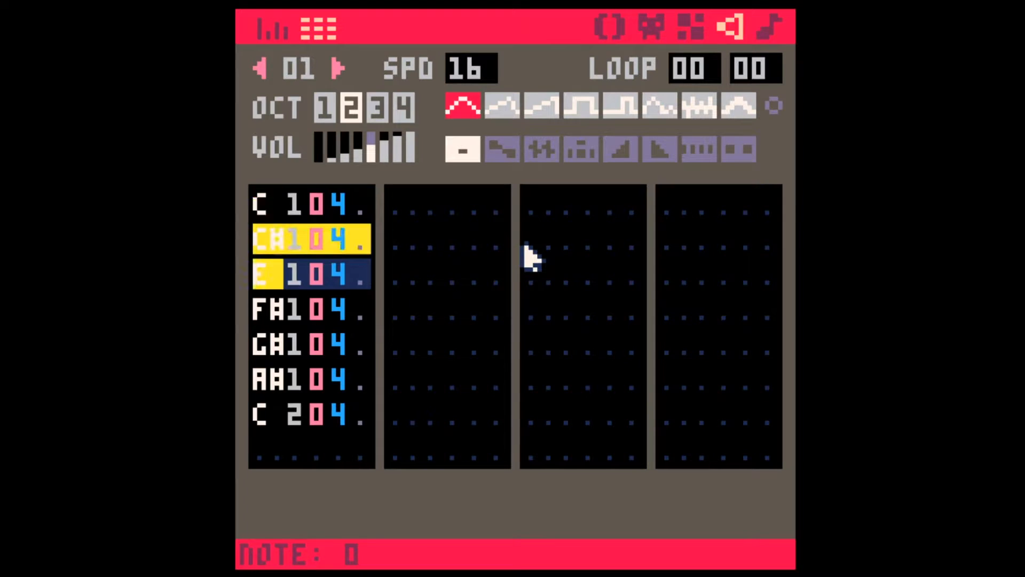
pyautogui.write('cvgbhnjmq')
pyautogui.press('space')
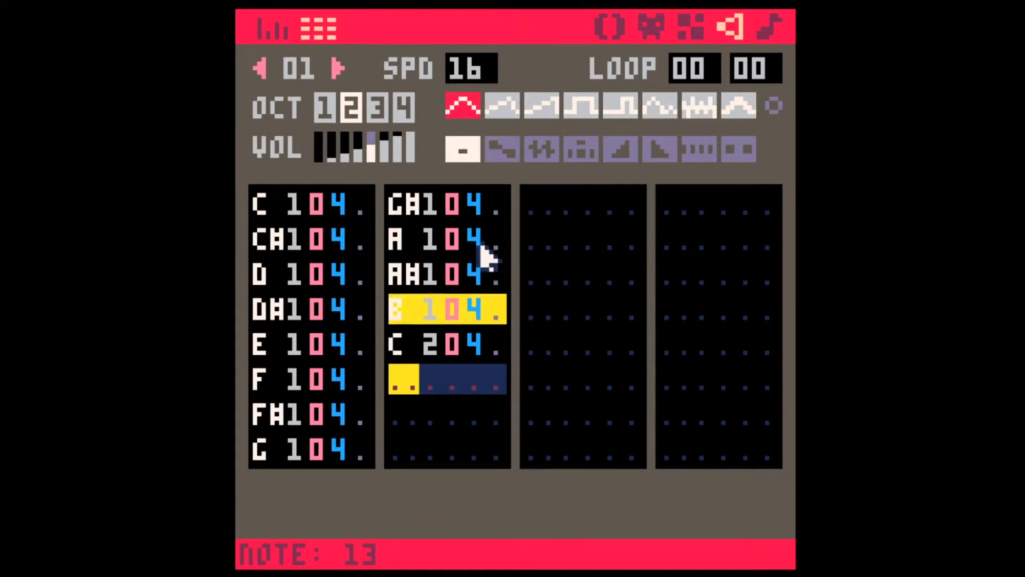
# Step: Clear the C, D, E, F#, G#, A# and upper C notes from the chromatic scale, leaving their rows empty
pyautogui.click(338, 207)
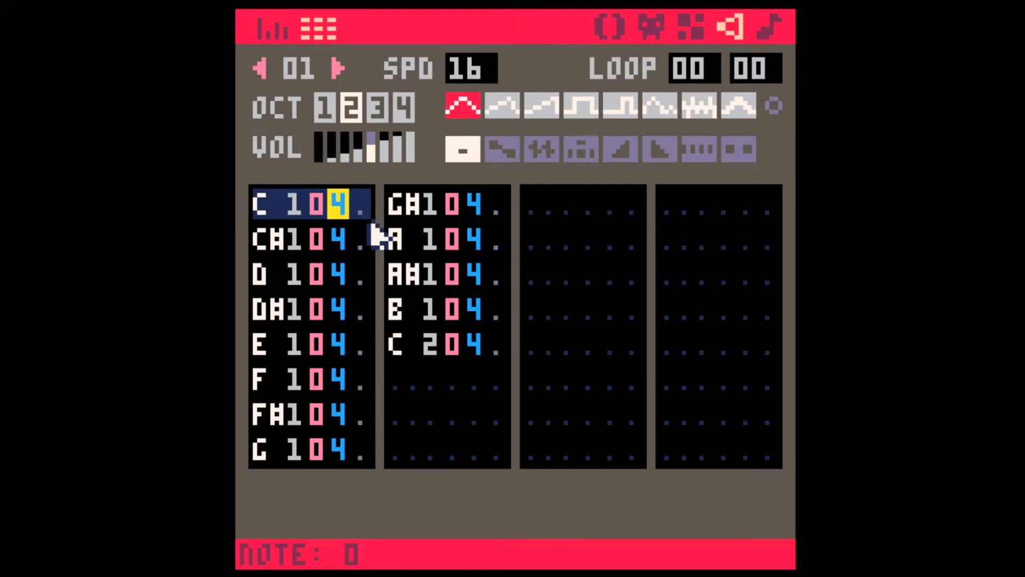
pyautogui.press('BackSpace')
pyautogui.press('Down')
pyautogui.press('BackSpace')
pyautogui.press('Down')
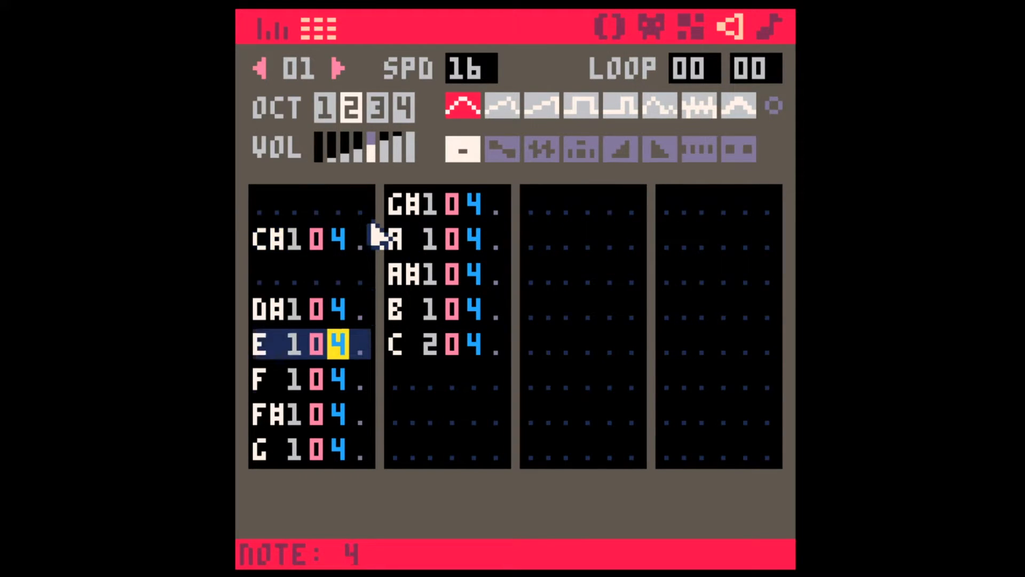
pyautogui.press('BackSpace')
pyautogui.press('Down')
pyautogui.press('BackSpace')
pyautogui.press('Down')
pyautogui.press('BackSpace')
# Step: Remove the empty rows so that C#, D#, F, G, A and B follow one another from the first row
pyautogui.press('Down')
pyautogui.press('BackSpace')
pyautogui.press('Down')
pyautogui.press('BackSpace')
pyautogui.press('Down')
pyautogui.press('Up')
pyautogui.click(265, 240)
pyautogui.press('BackSpace')
pyautogui.press('Down')
pyautogui.press('Down')
pyautogui.press('BackSpace')
pyautogui.press('Down')
pyautogui.press('Down')
pyautogui.press('BackSpace')
# Step: Play the C# whole-tone scale and complete it with a C# in octave 2 after the B
pyautogui.press('Down')
pyautogui.press('Down')
pyautogui.press('BackSpace')
pyautogui.press('Down')
pyautogui.press('Down')
pyautogui.press('BackSpace')
pyautogui.press('Down')
pyautogui.press('Down')
pyautogui.press('BackSpace')
pyautogui.press('space')
pyautogui.press('space')
pyautogui.press('Down')
pyautogui.press('2')
pyautogui.press('Up')
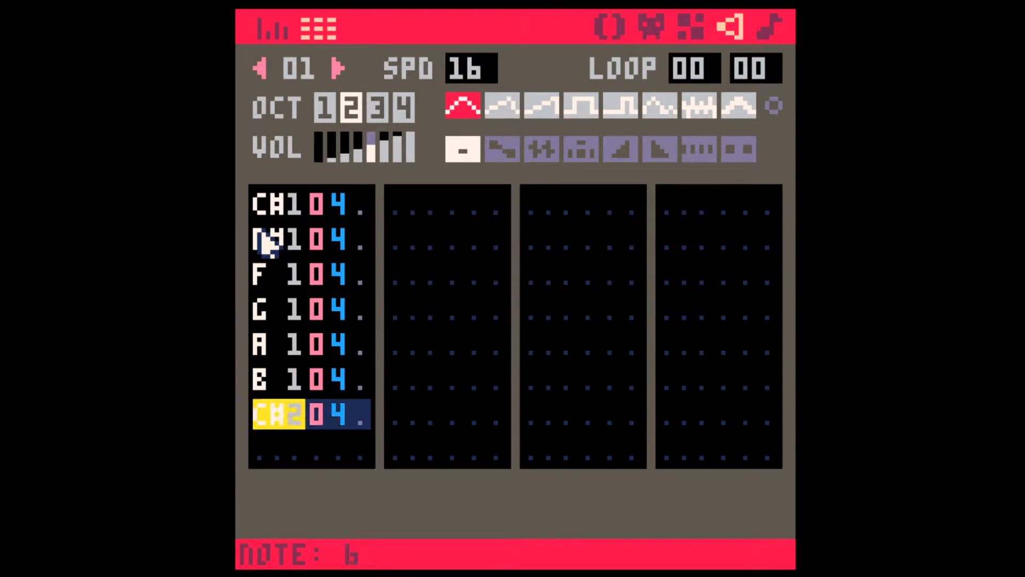
# Step: Enter the whole-tone scale C, D, E, F#, G#, A# in octave 1 and C in octave 2 down the second column, and play it
pyautogui.press('Right')
pyautogui.press('Right')
pyautogui.press('Right')
pyautogui.press('Up')
pyautogui.press('Up')
pyautogui.press('Right')
pyautogui.press('Up')
pyautogui.press('Up')
pyautogui.press('Up')
pyautogui.press('Up')
pyautogui.press('z')
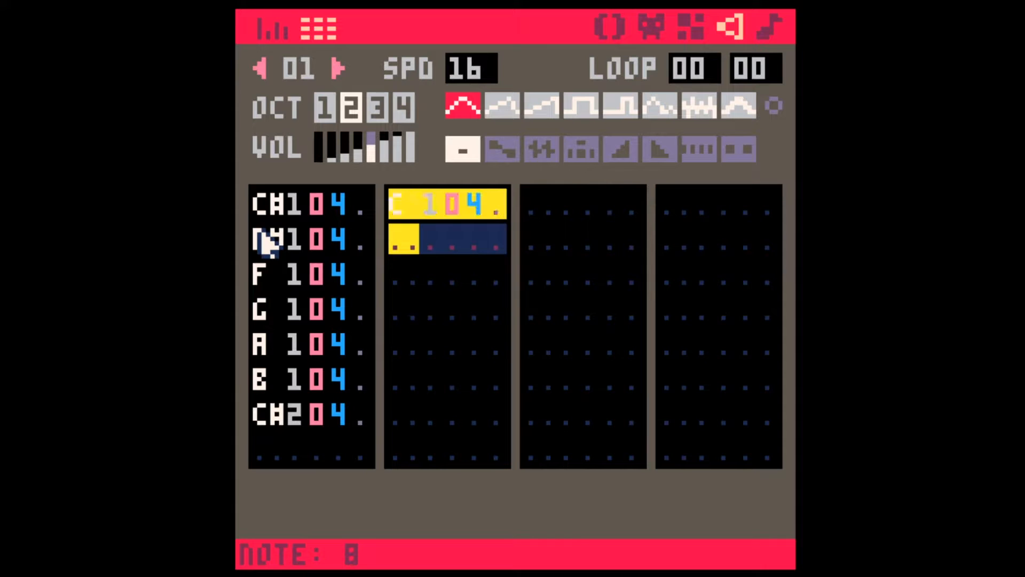
pyautogui.press('x')
pyautogui.press('c')
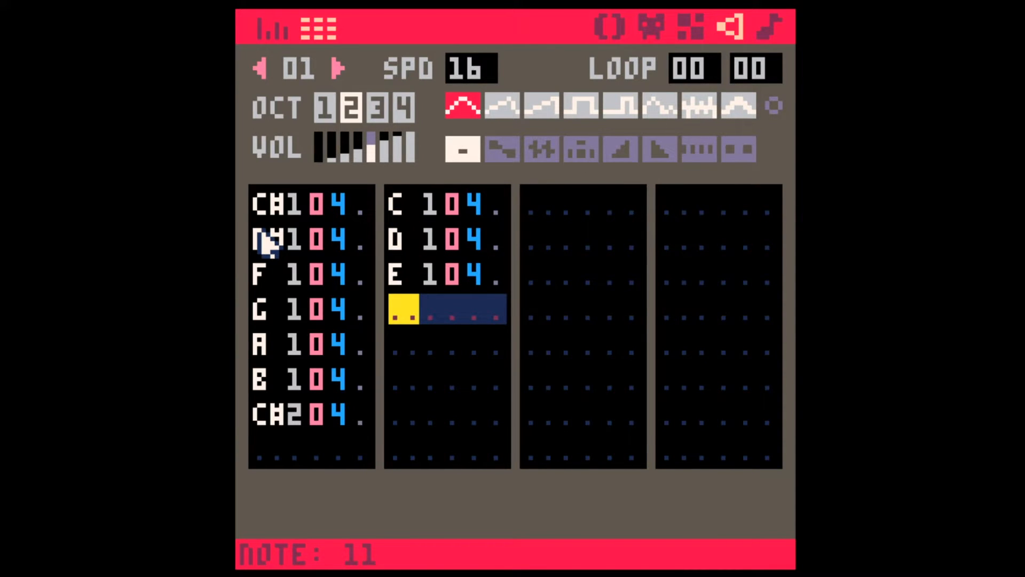
pyautogui.press('g')
pyautogui.press('h')
pyautogui.press('j')
pyautogui.press('q')
pyautogui.press('space')
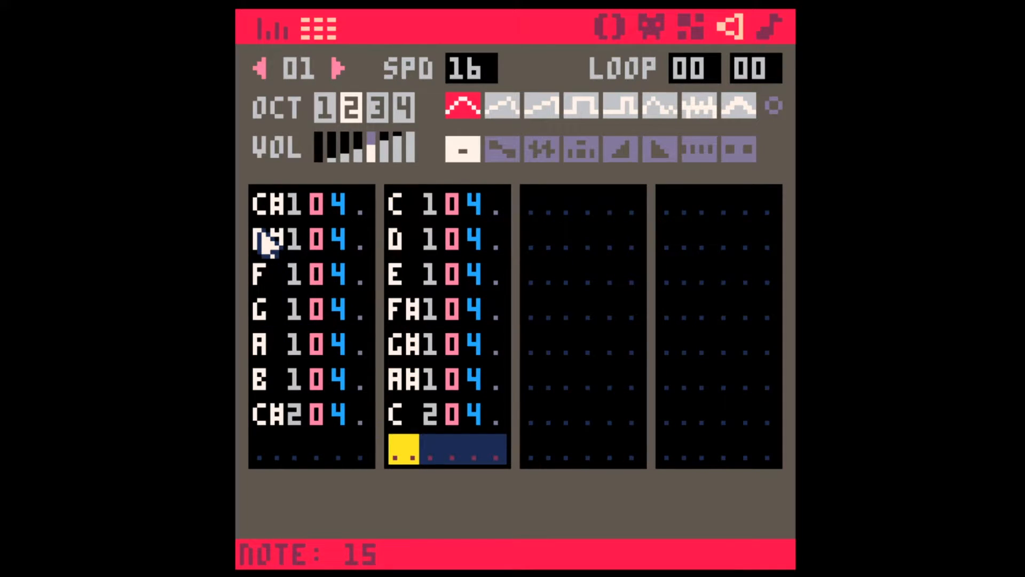
# Step: Copy the seven notes of the second column to the third column and transpose the copy up one semitone
pyautogui.moveTo(395, 206); pyautogui.dragTo(496, 422)
pyautogui.hotkey('ctrl', 'c')
pyautogui.click(528, 220)
pyautogui.hotkey('ctrl', 'v')
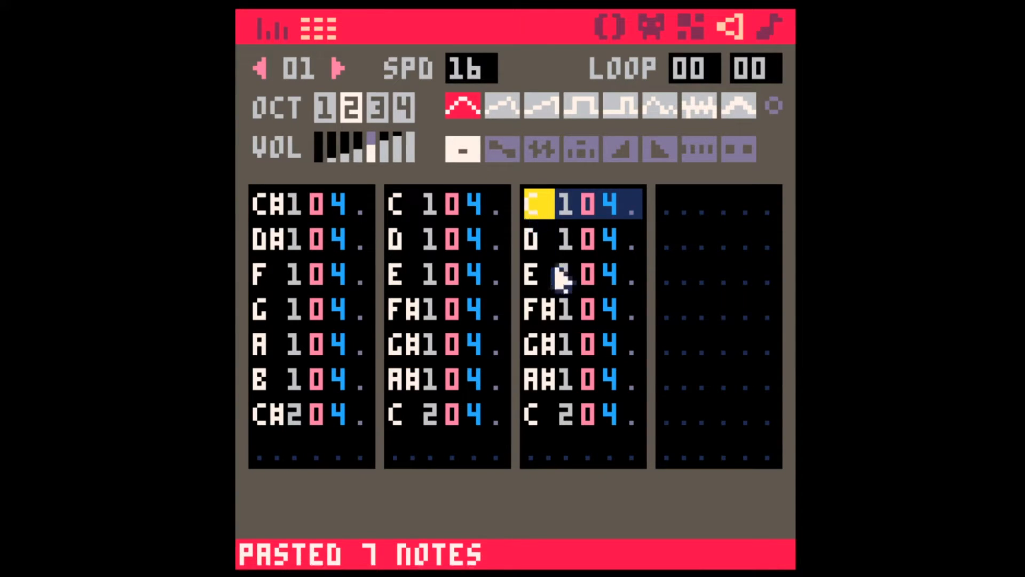
pyautogui.keyDown('shift'); pyautogui.click(633, 412); pyautogui.keyUp('shift')
pyautogui.scroll(1, 686, 322)
pyautogui.click(685, 322)
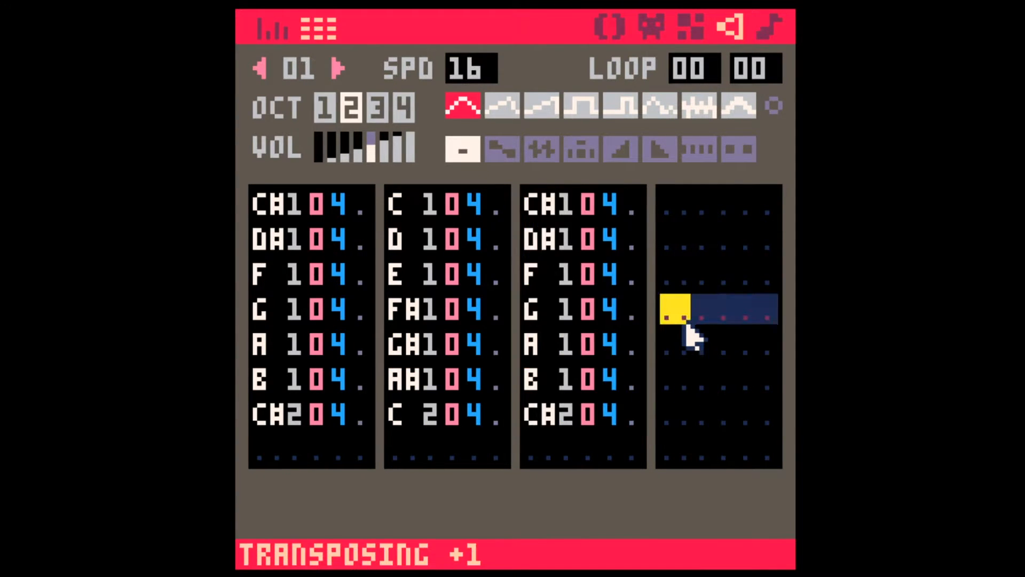
# Step: Delete all eight rows of the first column so the other two scales move up, and play them
pyautogui.click(269, 209)
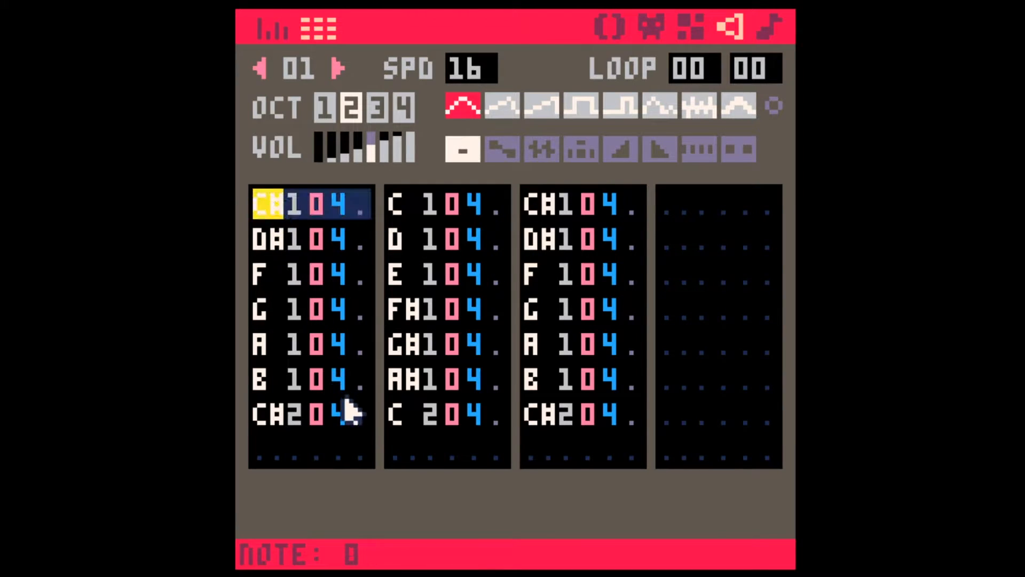
pyautogui.keyDown('shift'); pyautogui.click(357, 456); pyautogui.keyUp('shift')
pyautogui.press('Delete')
pyautogui.click(276, 449)
pyautogui.press('BackSpace')
pyautogui.press('BackSpace')
pyautogui.press('BackSpace')
pyautogui.press('BackSpace')
pyautogui.press('BackSpace')
pyautogui.press('BackSpace')
pyautogui.press('BackSpace')
pyautogui.press('BackSpace')
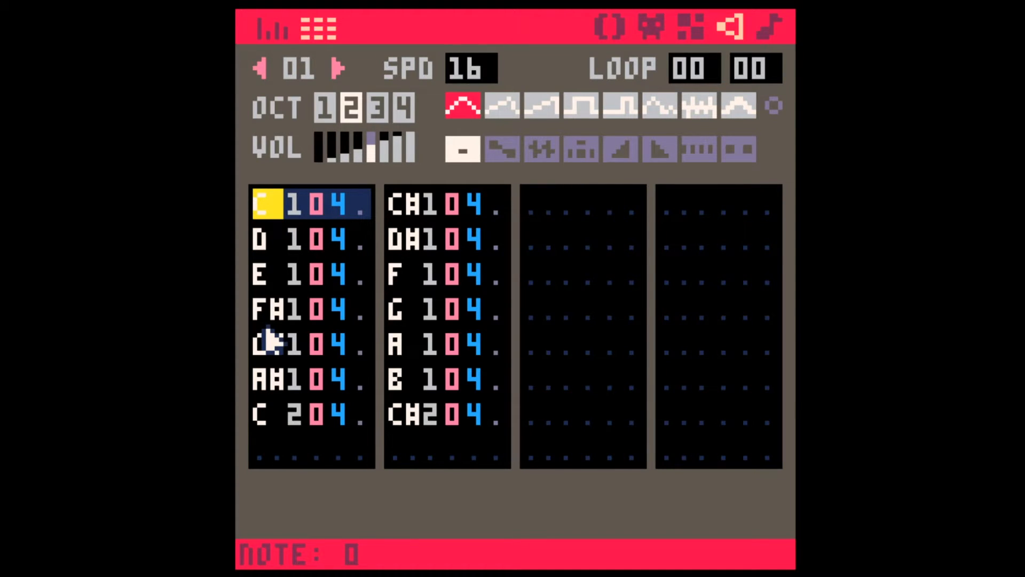
pyautogui.press('space')
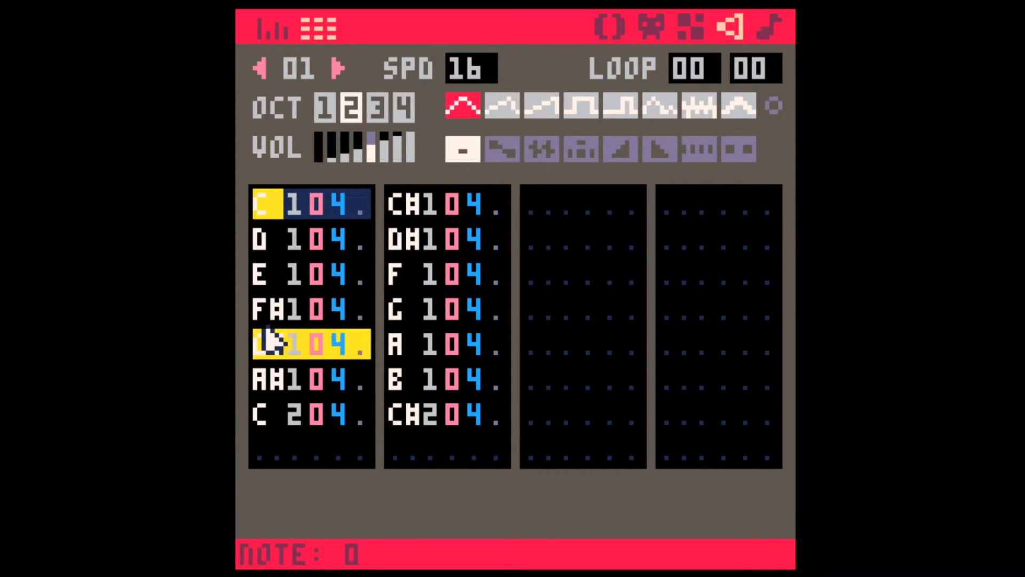
pyautogui.press('space')
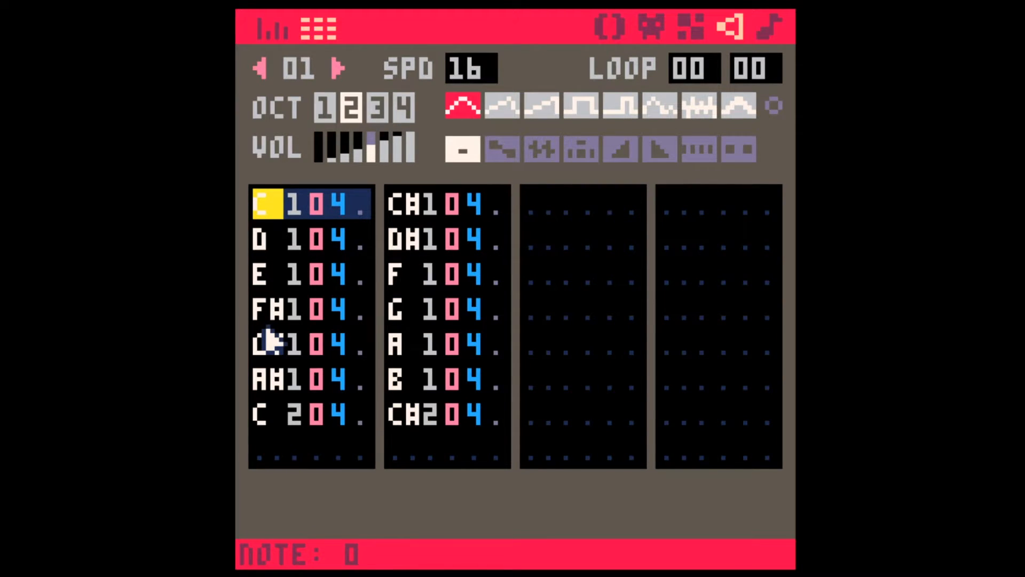
# Step: Copy the eight rows of the first column into sound effect 08, starting at its first row
pyautogui.keyDown('shift'); pyautogui.click(363, 451); pyautogui.keyUp('shift')
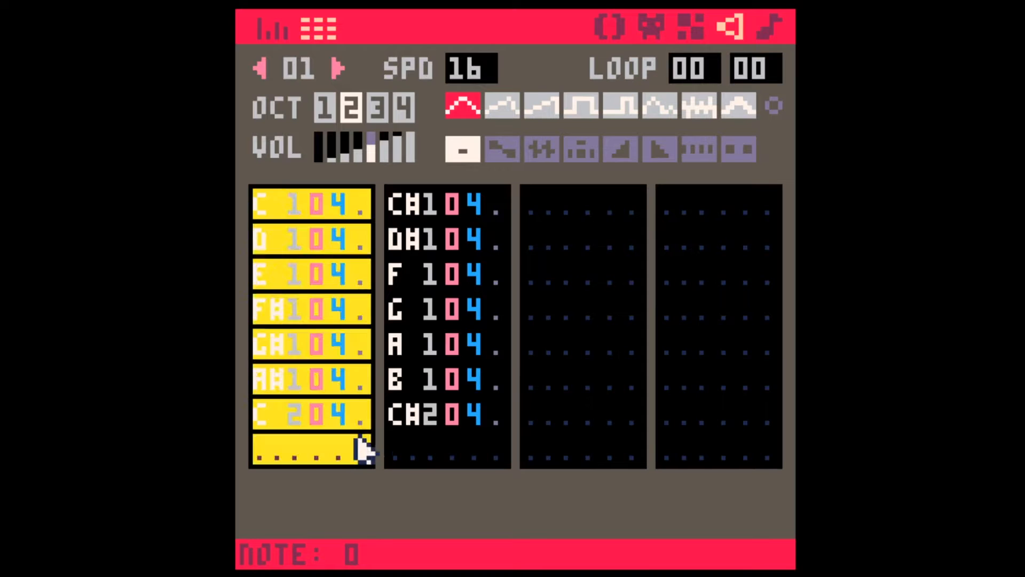
pyautogui.hotkey('ctrl', 'c')
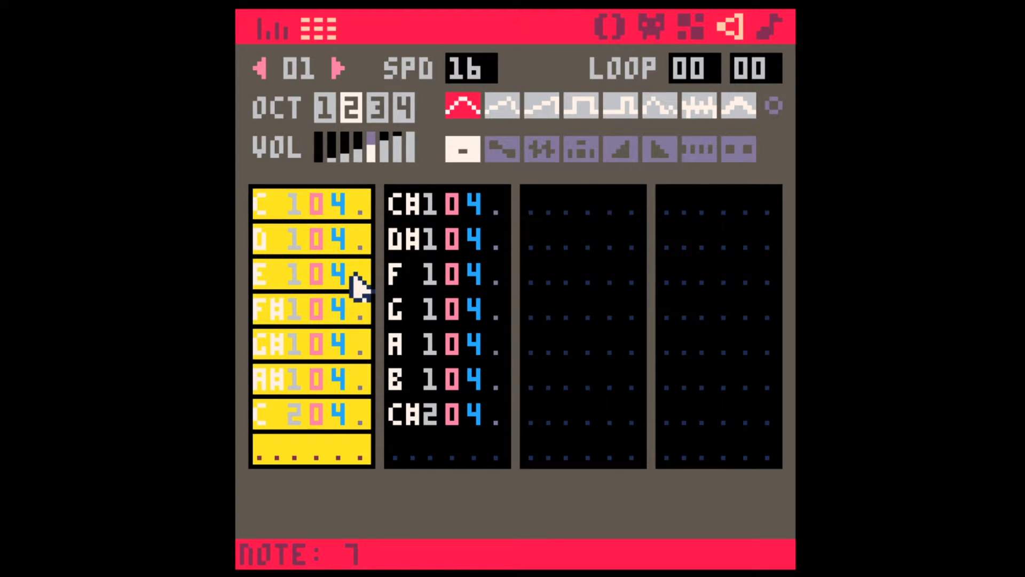
pyautogui.keyDown('shift'); pyautogui.click(335, 64); pyautogui.keyUp('shift')
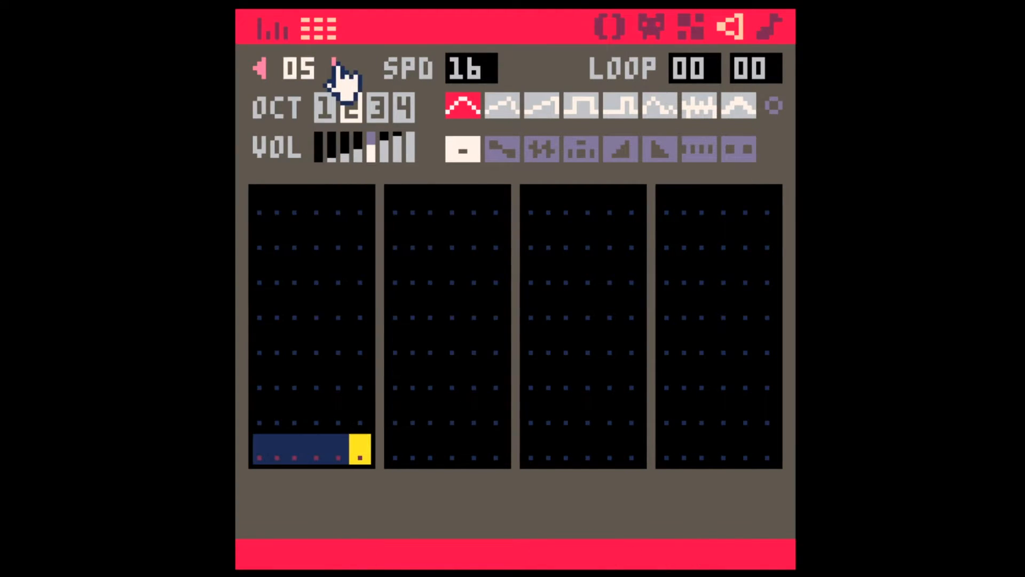
pyautogui.click(260, 68)
pyautogui.click(263, 201)
pyautogui.hotkey('ctrl', 'v')
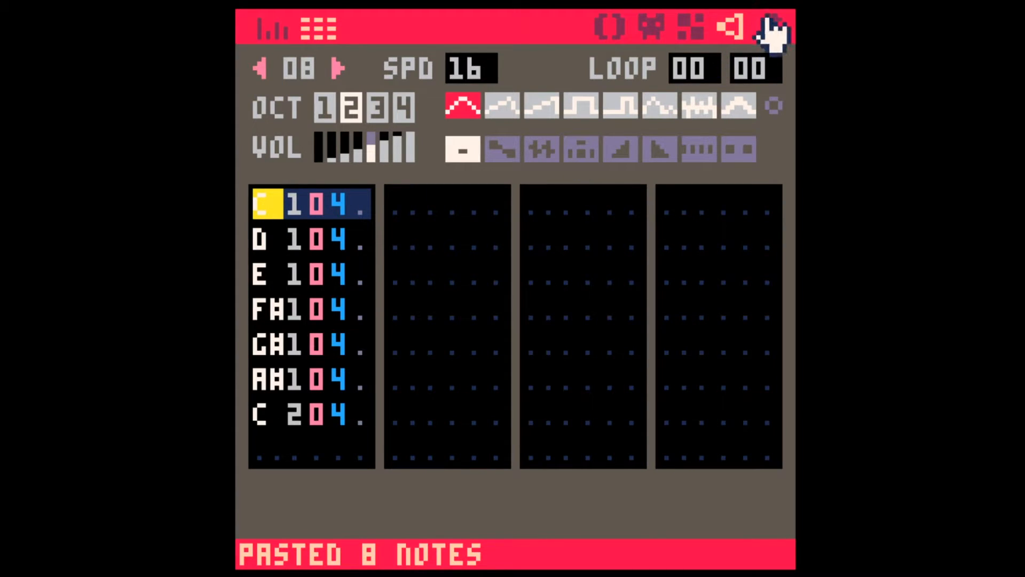
# Step: Set all notes of sound effect 08 to instrument 7 and their volumes to 3, 2, 1, 3, 2, 1 and 3
pyautogui.keyDown('shift'); pyautogui.click(739, 107); pyautogui.keyUp('shift')
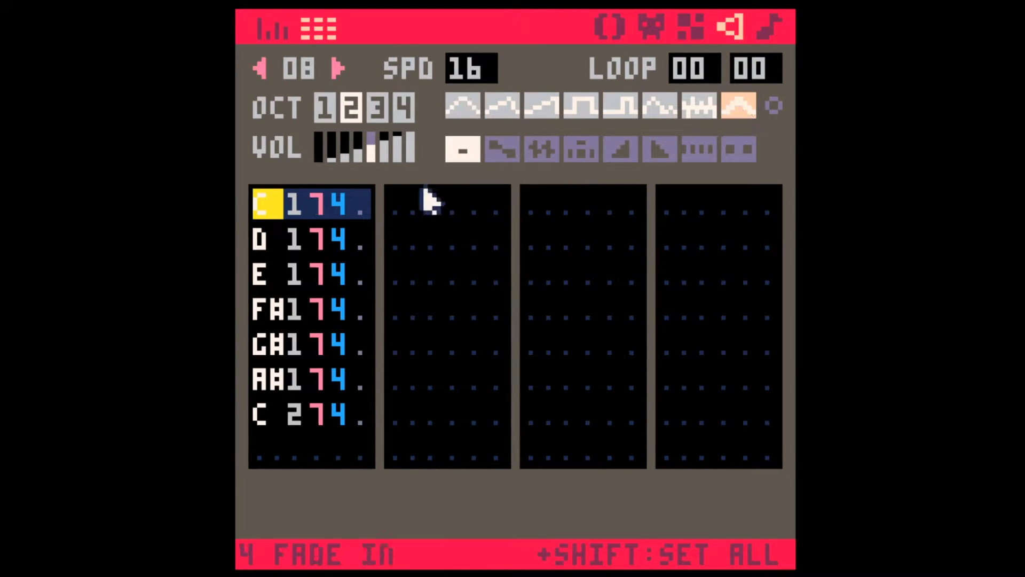
pyautogui.click(337, 205)
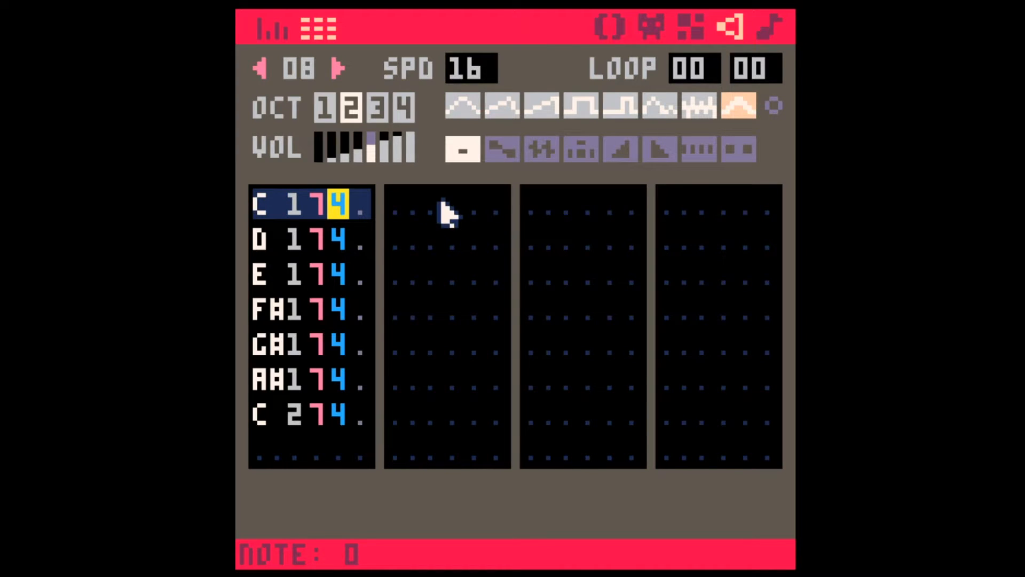
pyautogui.write('321321')
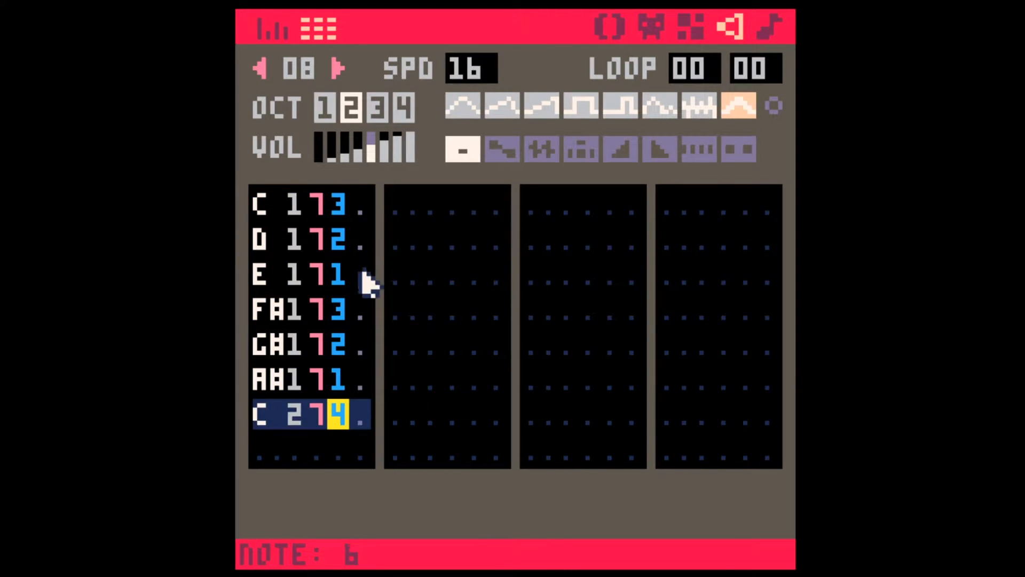
pyautogui.write('3')
# Step: Copy the six notes from D to the upper C and paste them repeatedly until all 32 rows are filled
pyautogui.moveTo(273, 247); pyautogui.dragTo(367, 410)
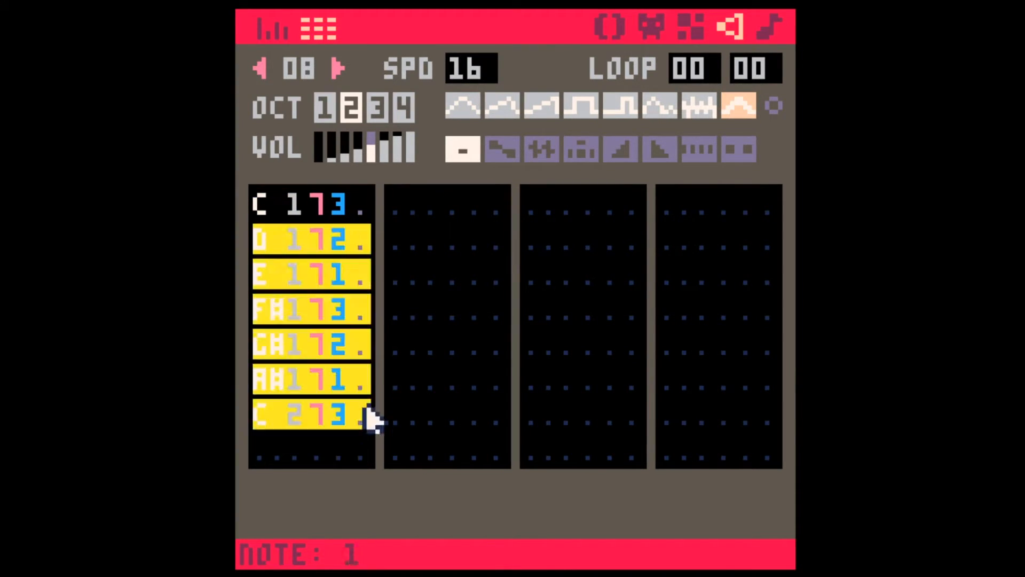
pyautogui.click(298, 458)
pyautogui.hotkey('ctrl', 'v')
pyautogui.click(409, 382)
pyautogui.hotkey('ctrl', 'v')
pyautogui.click(540, 312)
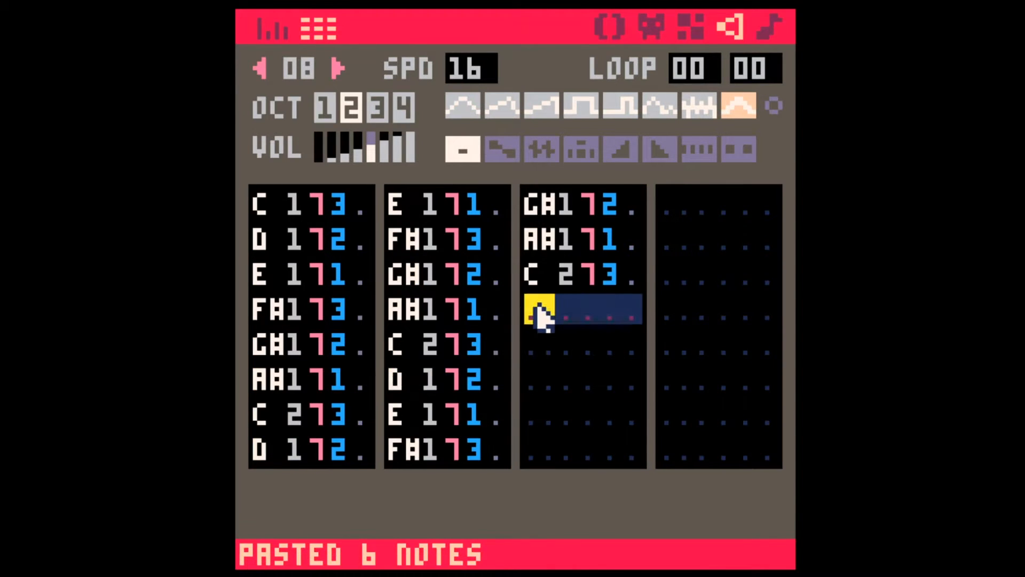
pyautogui.hotkey('ctrl', 'v')
pyautogui.click(685, 234)
pyautogui.hotkey('ctrl', 'v')
pyautogui.click(681, 451)
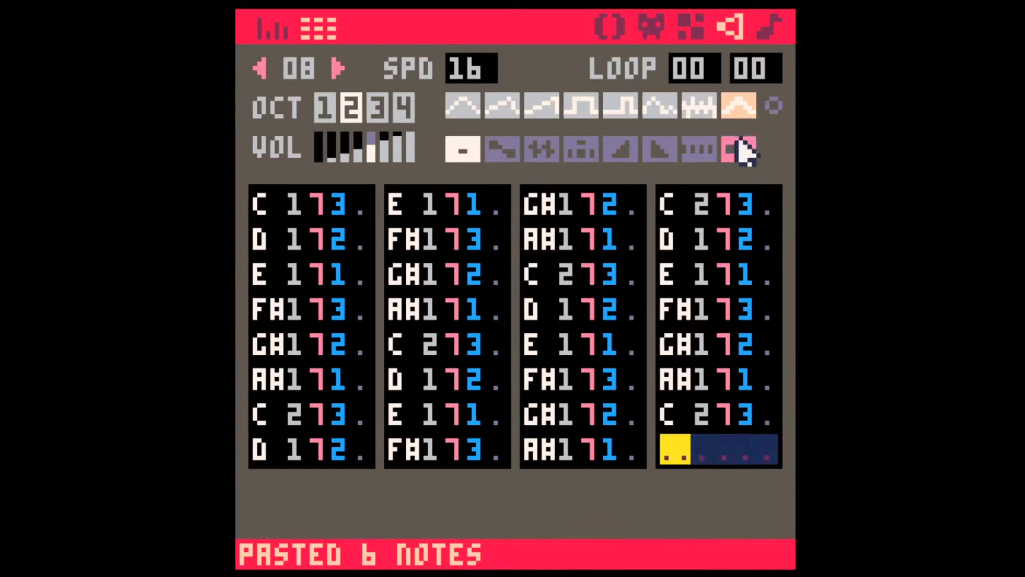
pyautogui.hotkey('ctrl', 'v')
# Step: In pattern 00 of the music editor, assign sound effects 08 and 09 to the first two channels, and play the pattern
pyautogui.click(769, 28)
pyautogui.keyDown('shift'); pyautogui.click(310, 129); pyautogui.keyUp('shift')
pyautogui.keyDown('shift'); pyautogui.click(307, 124); pyautogui.keyUp('shift')
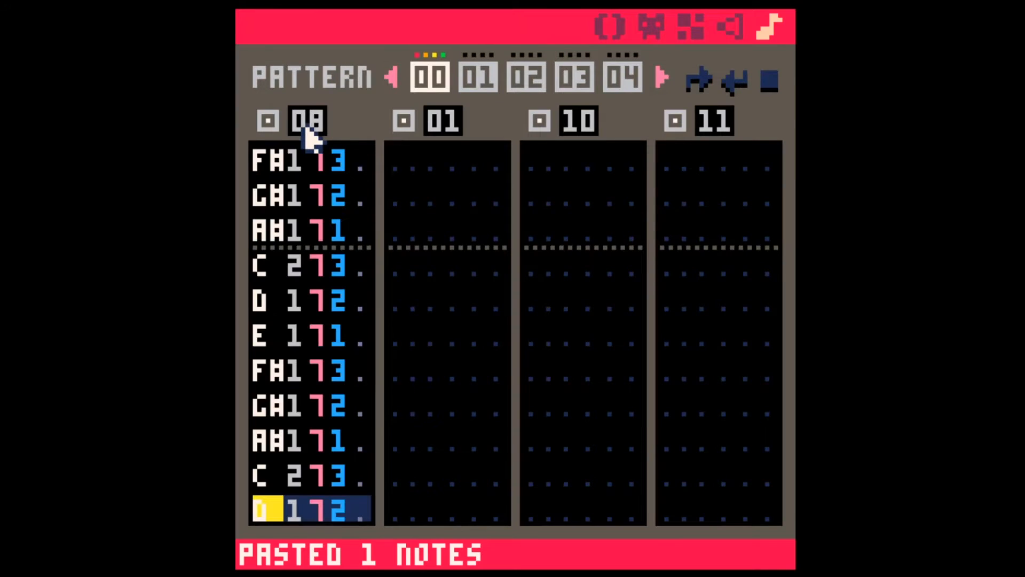
pyautogui.keyDown('shift'); pyautogui.click(428, 129); pyautogui.keyUp('shift')
pyautogui.keyDown('shift'); pyautogui.click(428, 128); pyautogui.keyUp('shift')
pyautogui.press('space')
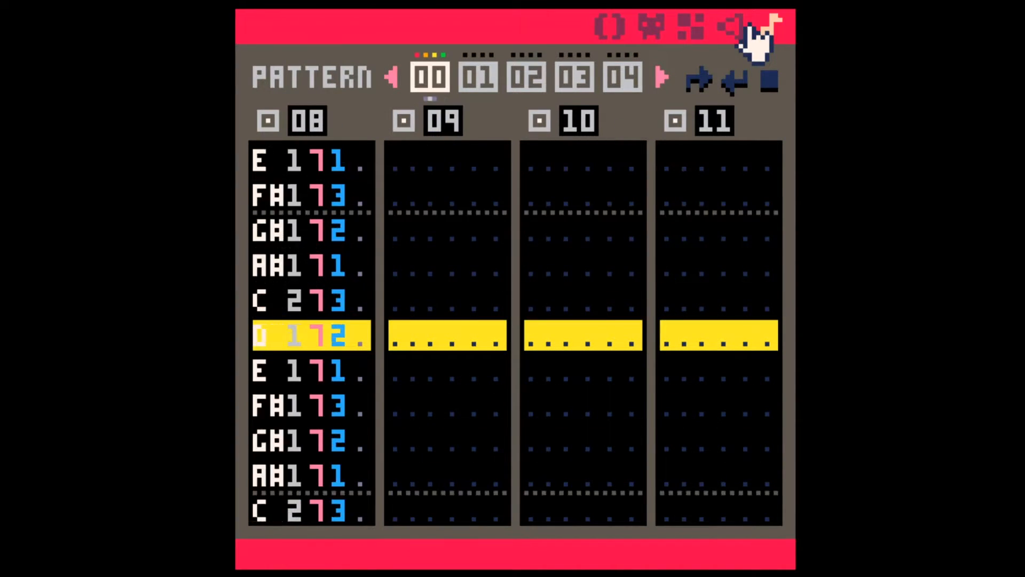
# Step: Copy all 32 notes of sound effect 08 and paste them into sound effect 09 starting at its second row
pyautogui.click(729, 26)
pyautogui.click(270, 208)
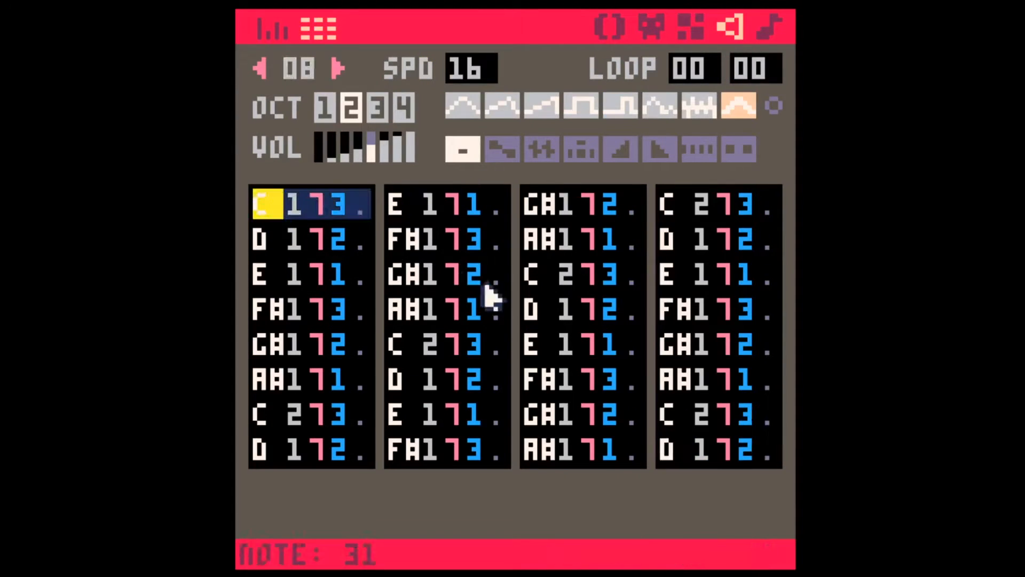
pyautogui.keyDown('shift'); pyautogui.click(765, 454); pyautogui.keyUp('shift')
pyautogui.hotkey('ctrl', 'c')
pyautogui.click(768, 27)
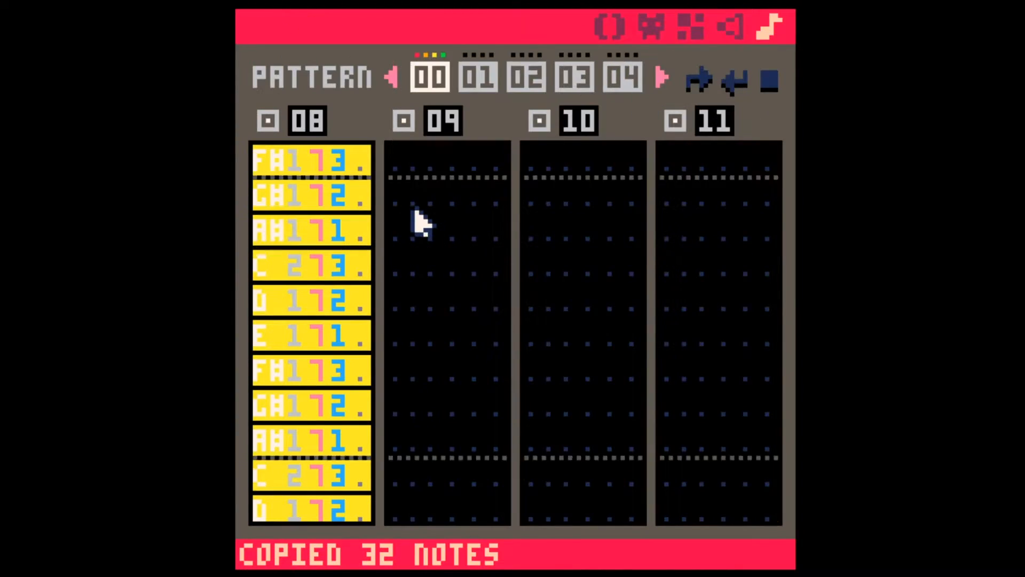
pyautogui.click(422, 204)
pyautogui.hotkey('ctrl', 'v')
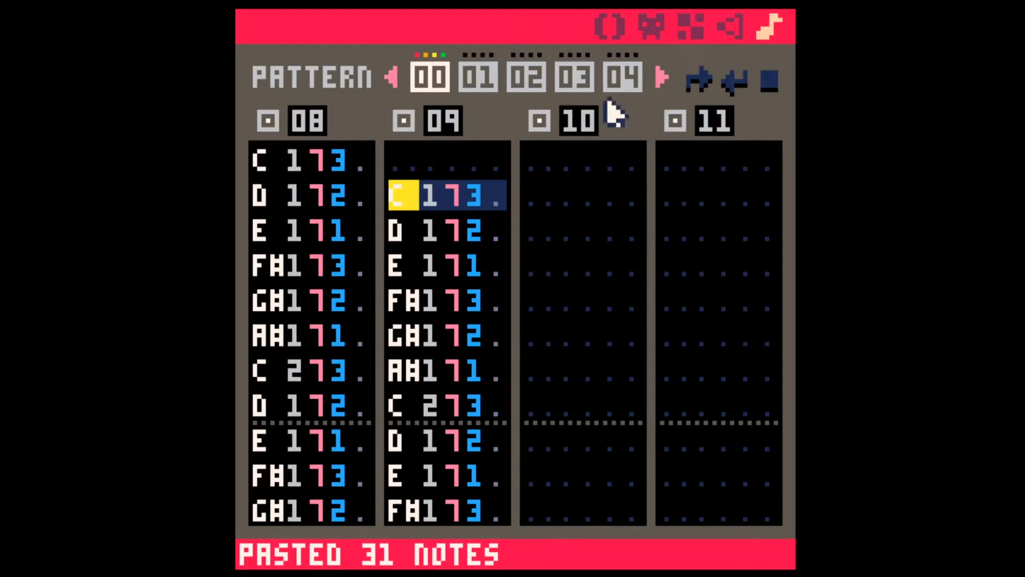
# Step: Set the volume of every note in sound effect 09 to 1, and play pattern 00
pyautogui.click(730, 28)
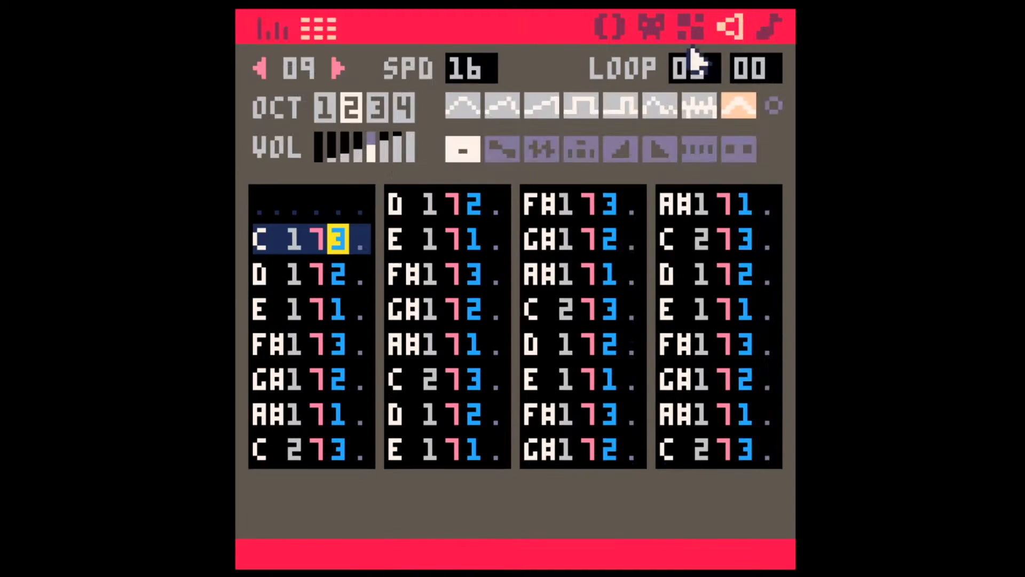
pyautogui.keyDown('shift'); pyautogui.click(333, 155); pyautogui.keyUp('shift')
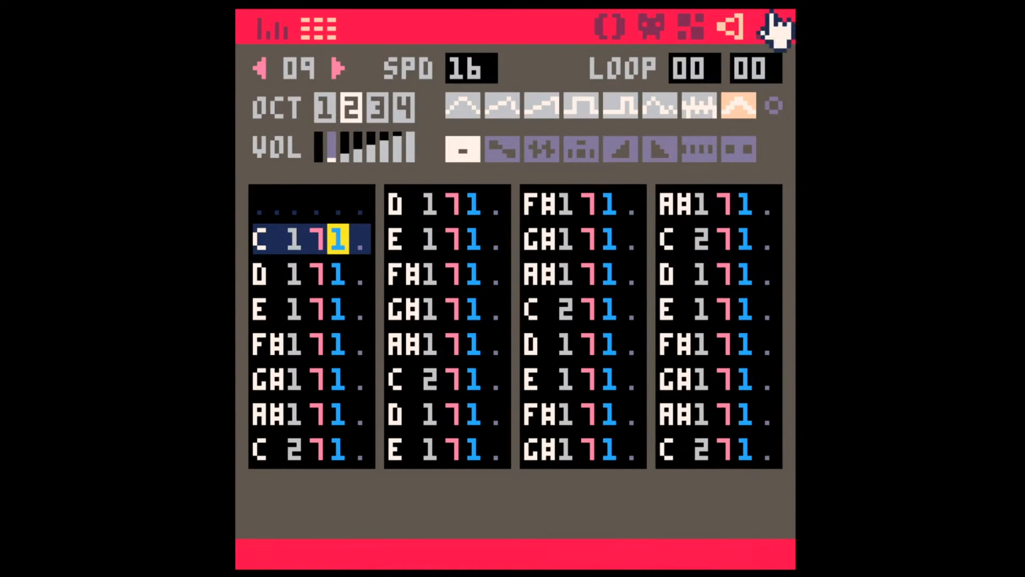
pyautogui.click(777, 31)
pyautogui.press('space')
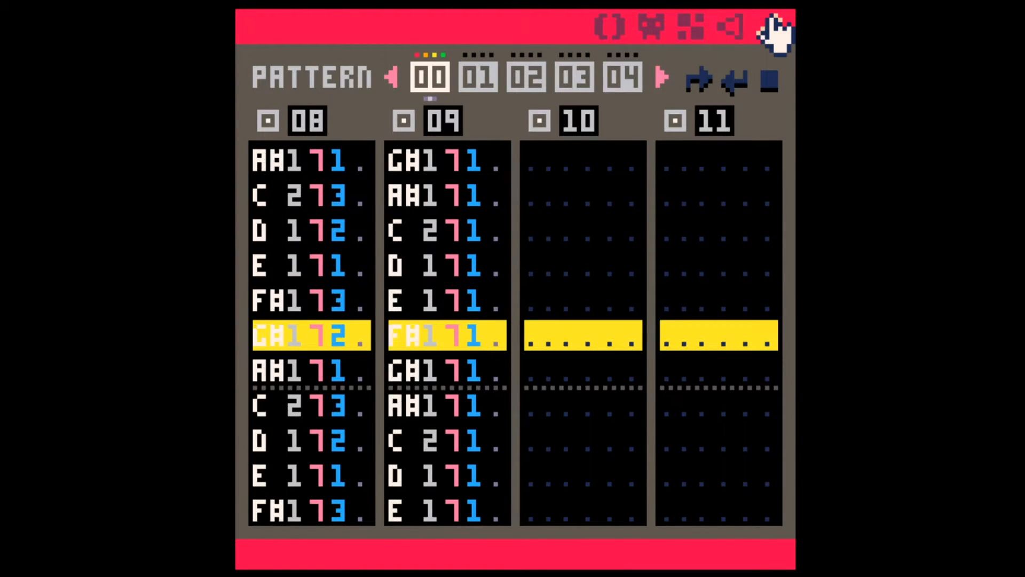
pyautogui.press('space')
pyautogui.press('Up')
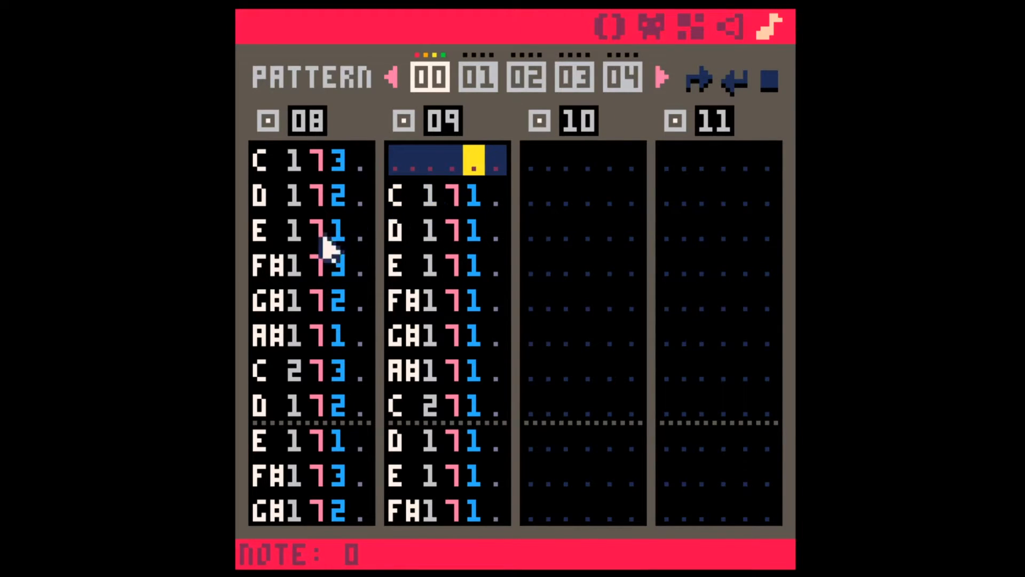
# Step: Play sound effect 08 in the sound effect editor, and select its first note
pyautogui.click(267, 211)
pyautogui.click(731, 27)
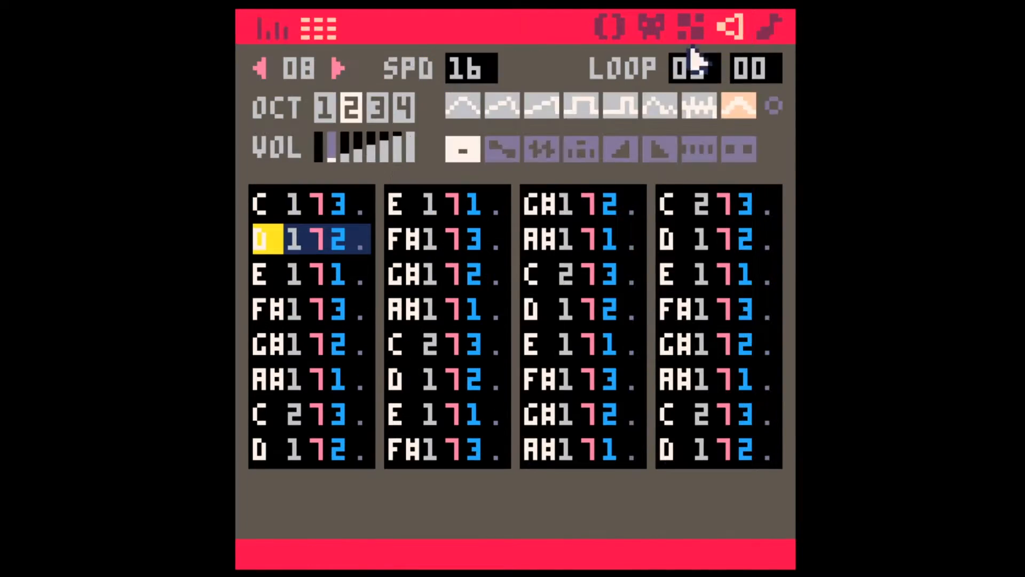
pyautogui.press('space')
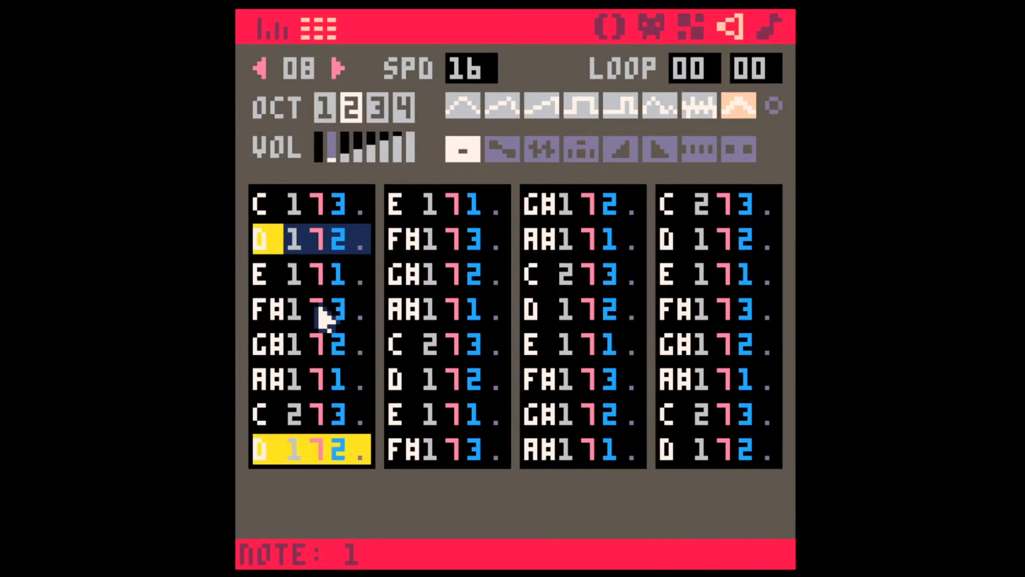
pyautogui.press('space')
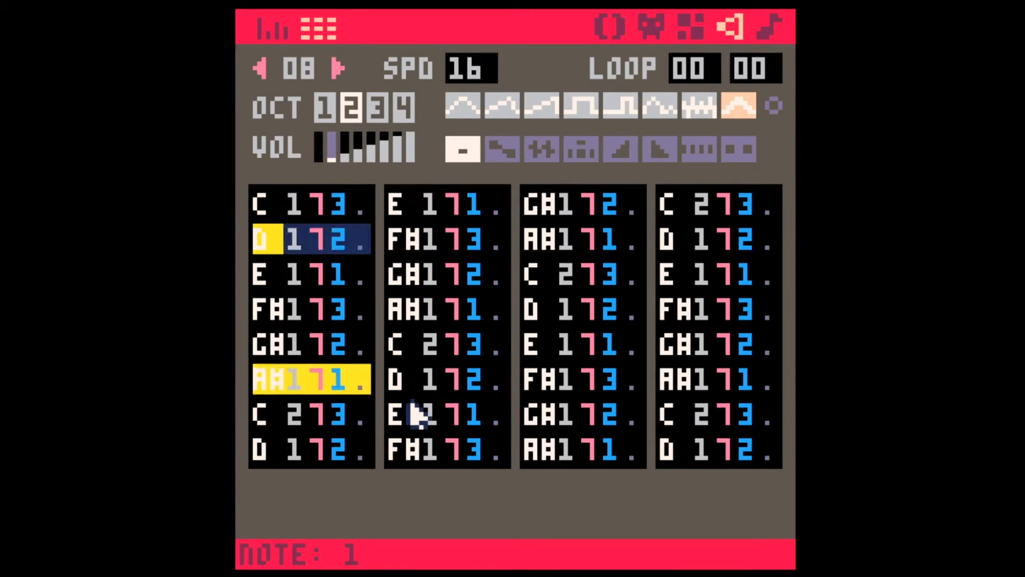
pyautogui.press('space')
pyautogui.click(263, 209)
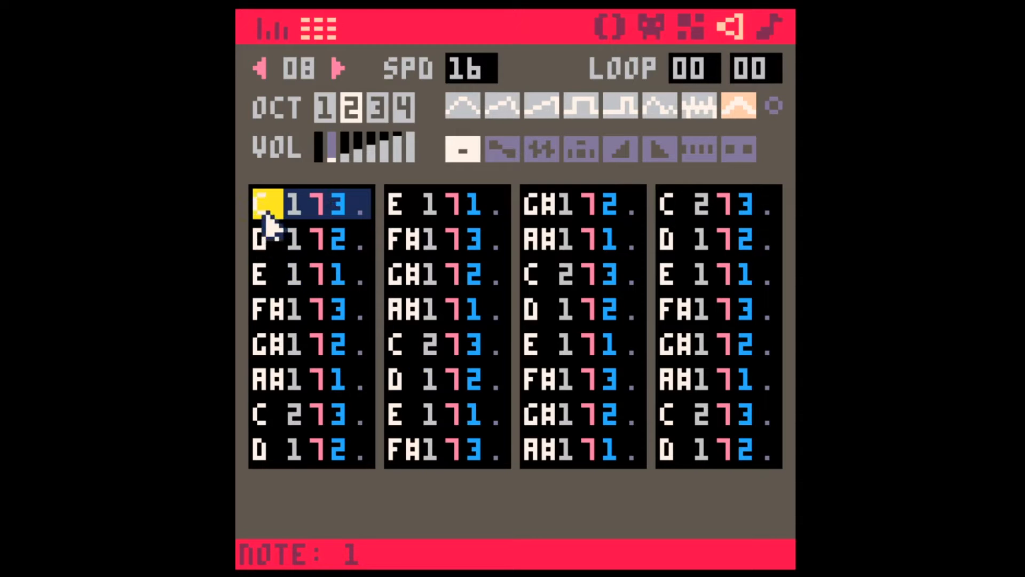
# Step: Copy the first 16 notes of sound effect 08 into its third and fourth columns, and play the result
pyautogui.keyDown('shift'); pyautogui.click(503, 443); pyautogui.keyUp('shift')
pyautogui.hotkey('ctrl', 'c')
pyautogui.click(533, 202)
pyautogui.hotkey('ctrl', 'v')
pyautogui.press('space')
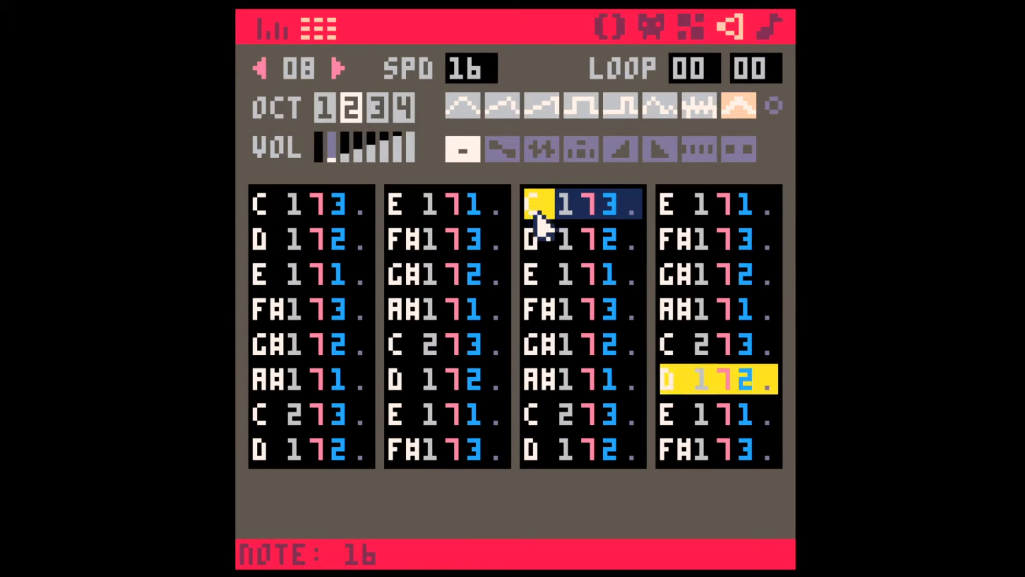
pyautogui.press('space')
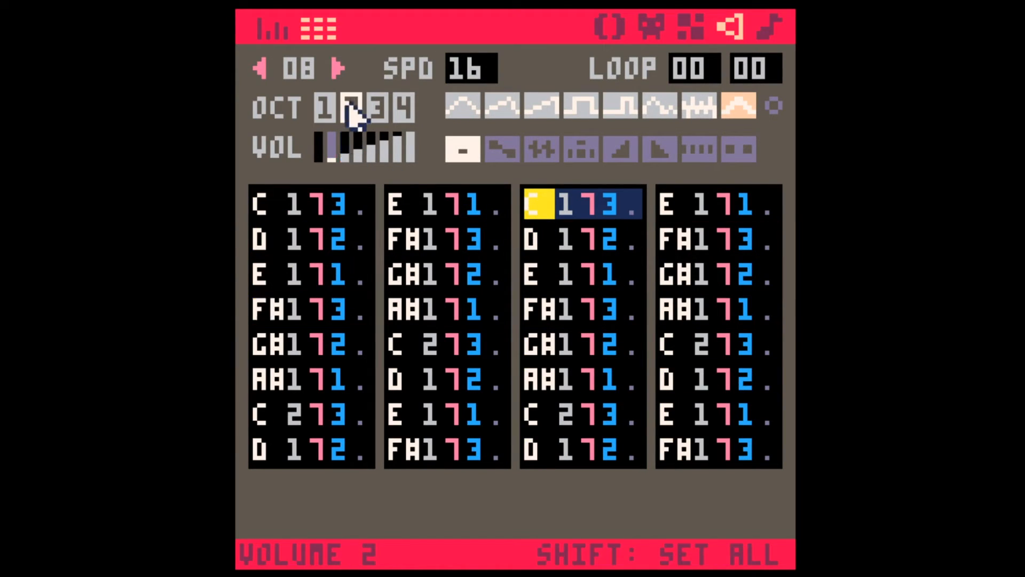
# Step: Copy all 32 updated notes of sound effect 08 and paste them over sound effect 09 from its second row
pyautogui.click(262, 209)
pyautogui.keyDown('shift'); pyautogui.click(762, 449); pyautogui.keyUp('shift')
pyautogui.hotkey('ctrl', 'c')
pyautogui.click(769, 27)
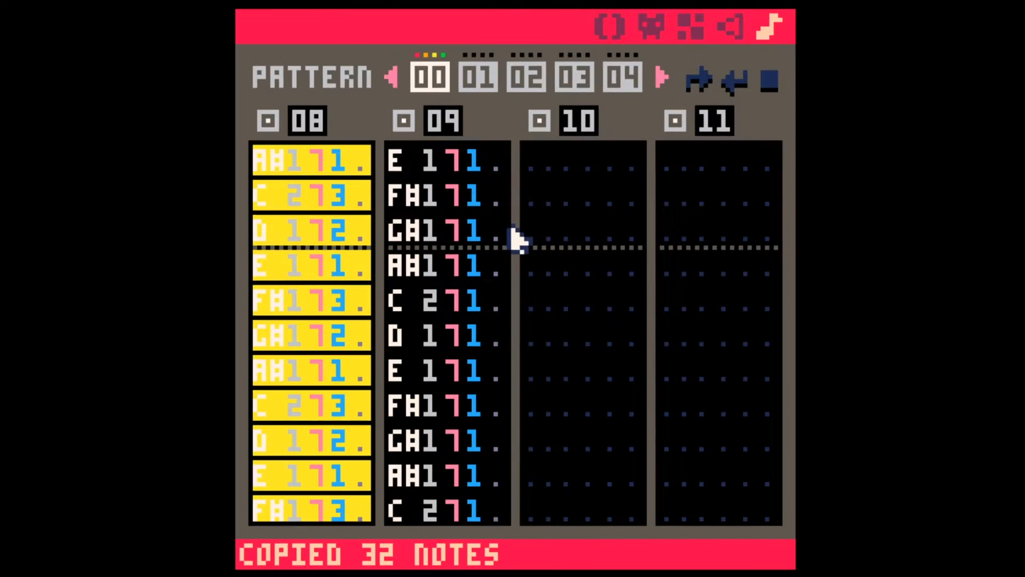
pyautogui.scroll(5, 414, 179)
pyautogui.click(401, 195)
pyautogui.hotkey('ctrl', 'v')
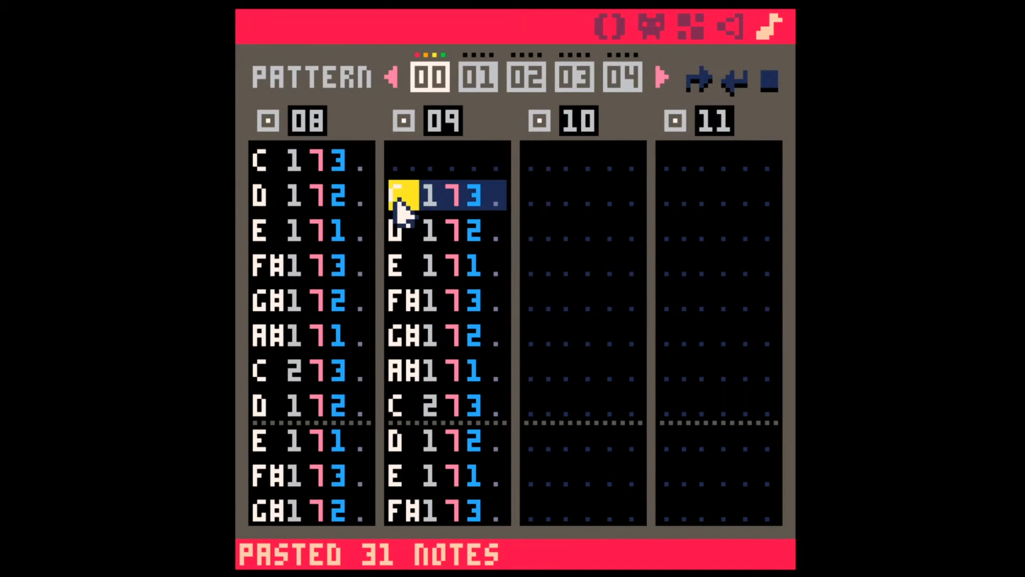
# Step: Set the volume of all the newly pasted notes in sound effect 09 to 1, and play pattern 00
pyautogui.click(727, 29)
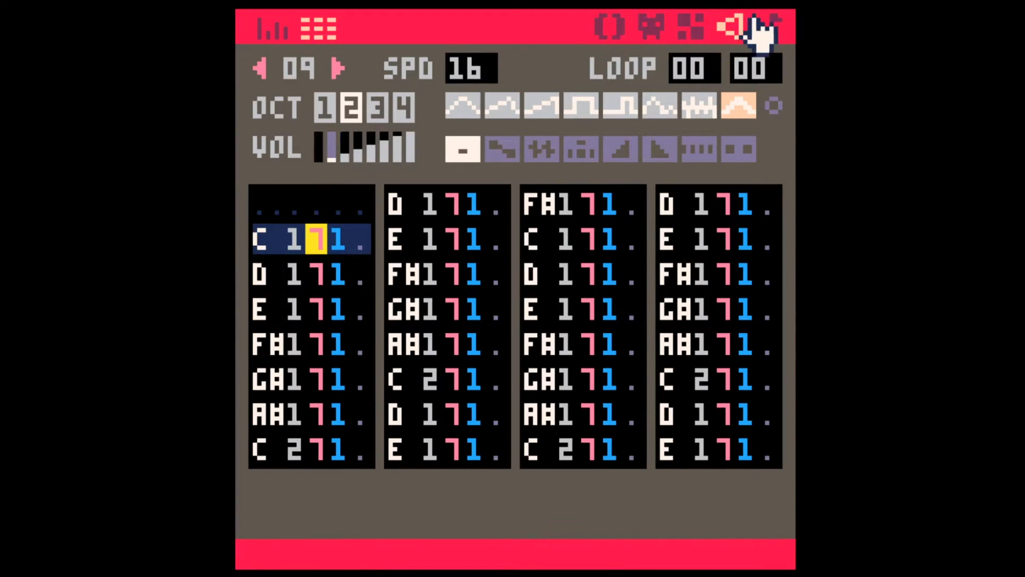
pyautogui.click(769, 27)
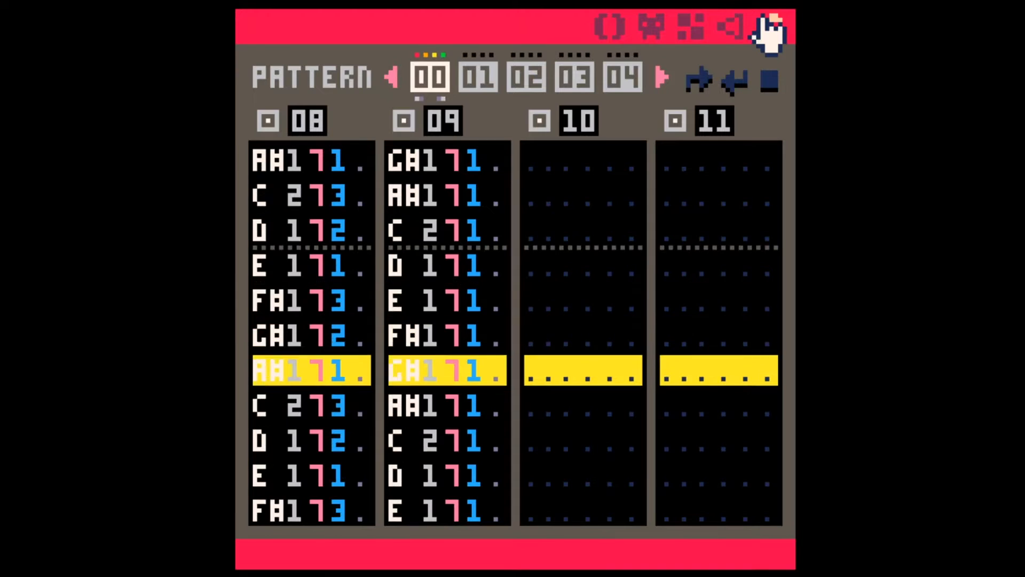
# Step: Try transposing all 32 notes of sound effect 08 up by an octave
pyautogui.click(732, 27)
pyautogui.click(269, 203)
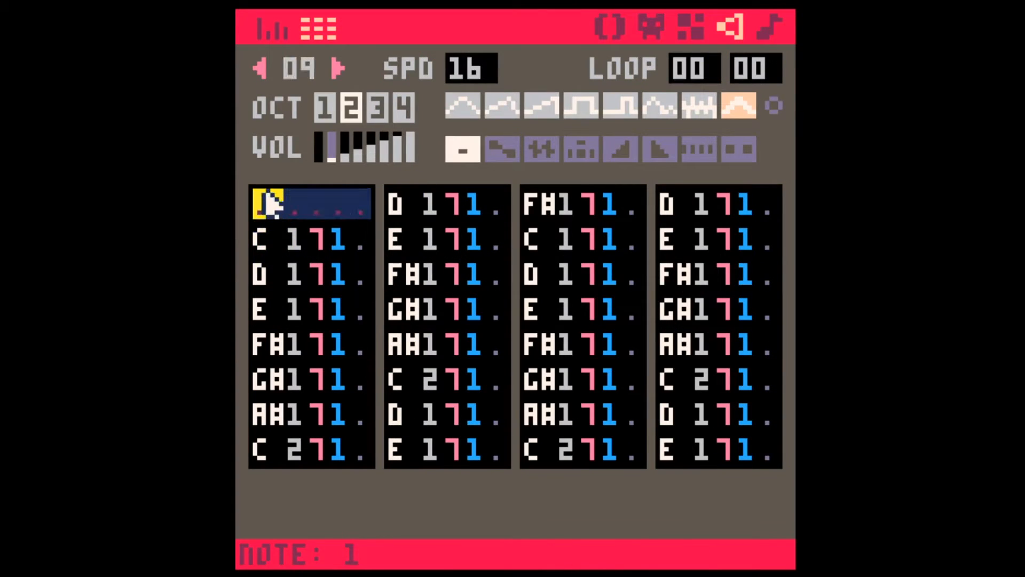
pyautogui.click(260, 68)
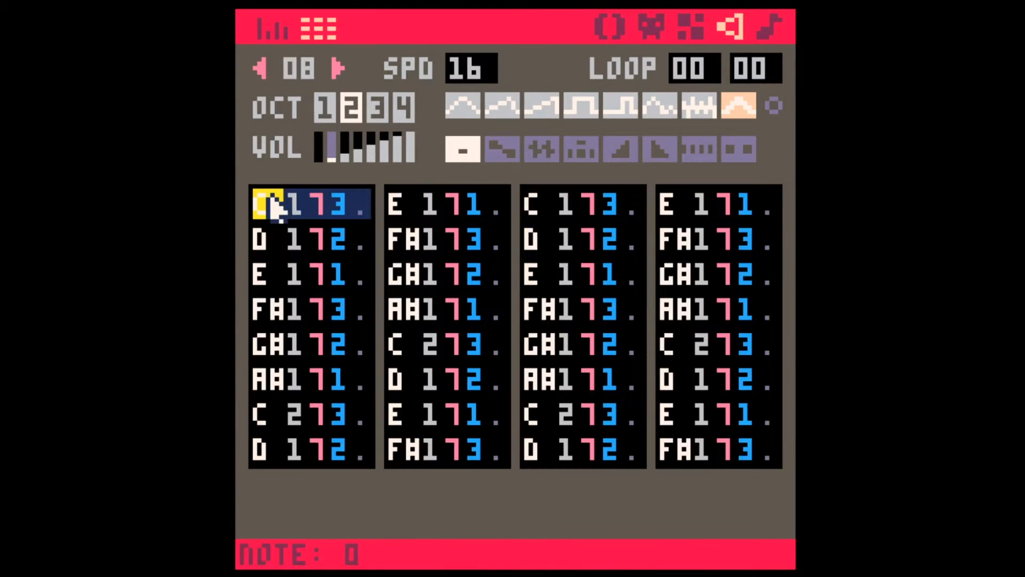
pyautogui.keyDown('shift'); pyautogui.click(776, 443); pyautogui.keyUp('shift')
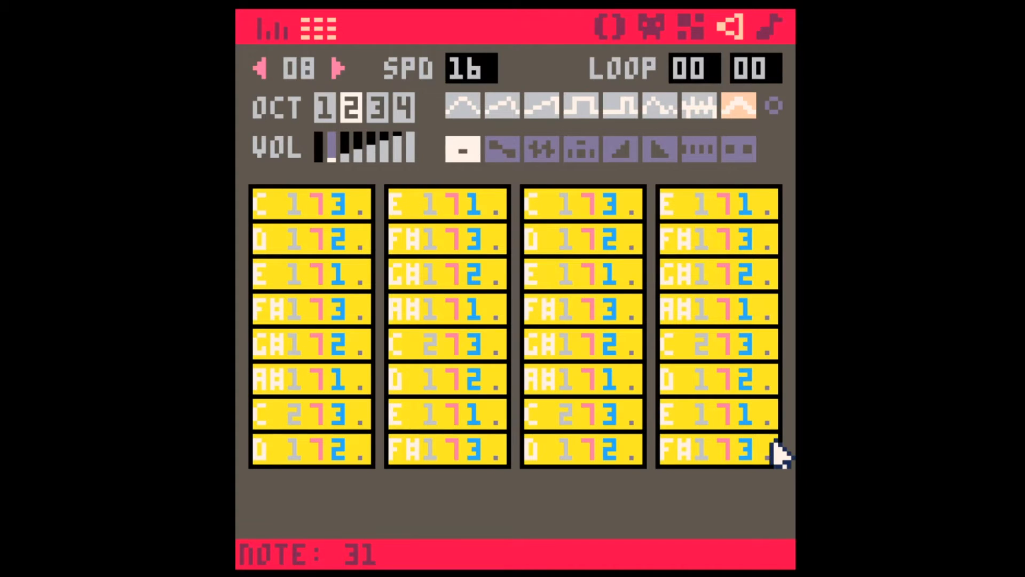
pyautogui.hotkey('shift', 'w')
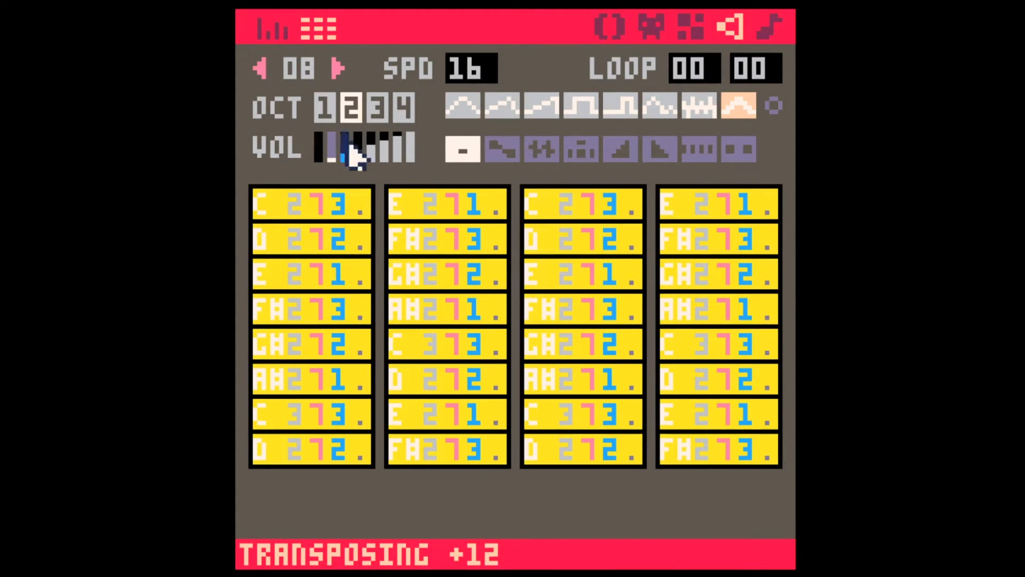
# Step: Try transposing all notes of sound effect 09 up by an octave, and play pattern 00
pyautogui.click(338, 69)
pyautogui.click(267, 206)
pyautogui.keyDown('shift'); pyautogui.click(757, 443); pyautogui.keyUp('shift')
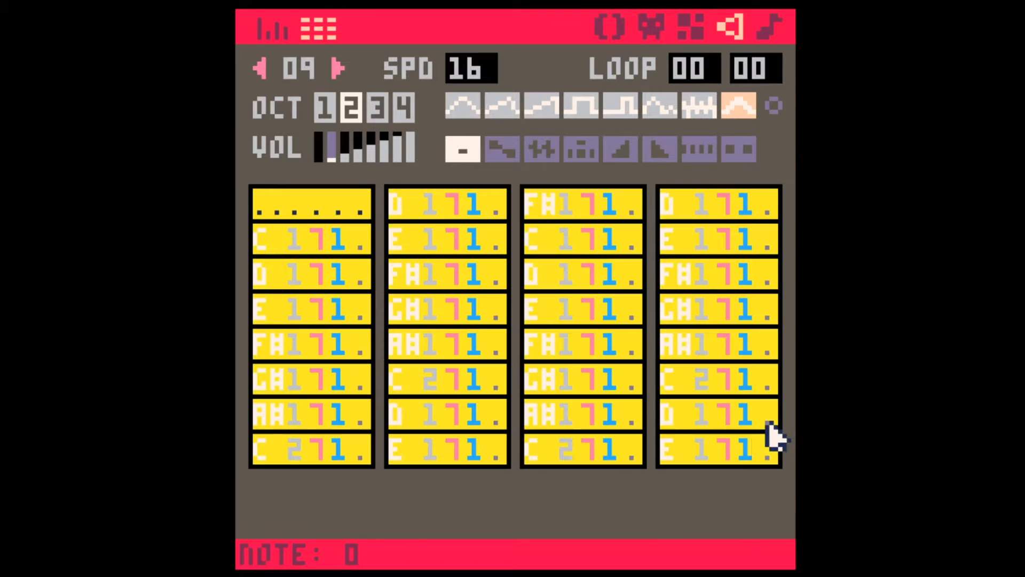
pyautogui.hotkey('shift', 'w')
pyautogui.click(764, 27)
pyautogui.press('space')
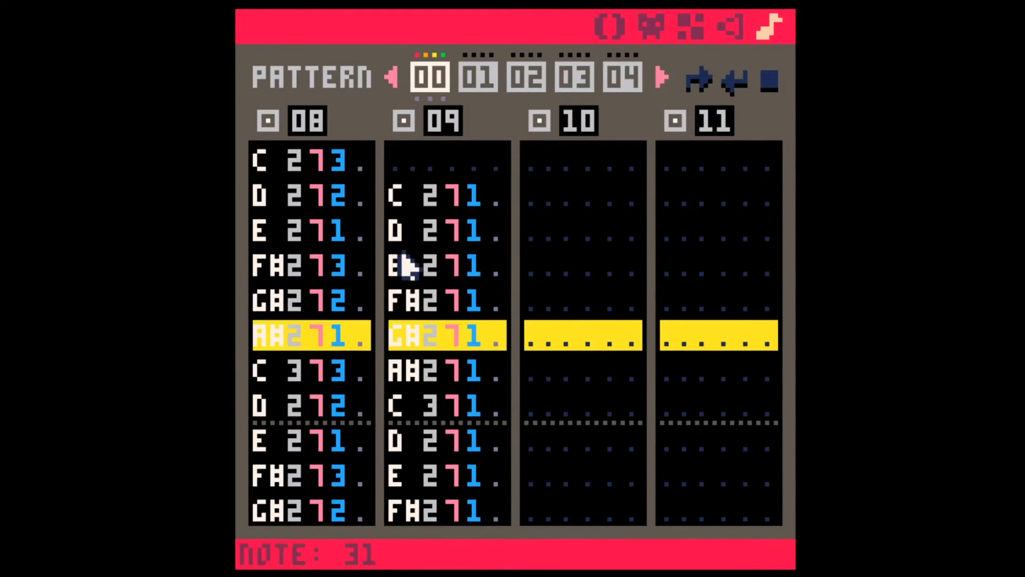
# Step: Transpose all notes of sound effect 09 back down by an octave
pyautogui.click(399, 278)
pyautogui.press('Up')
pyautogui.press('Up')
pyautogui.press('Up')
pyautogui.press('Up')
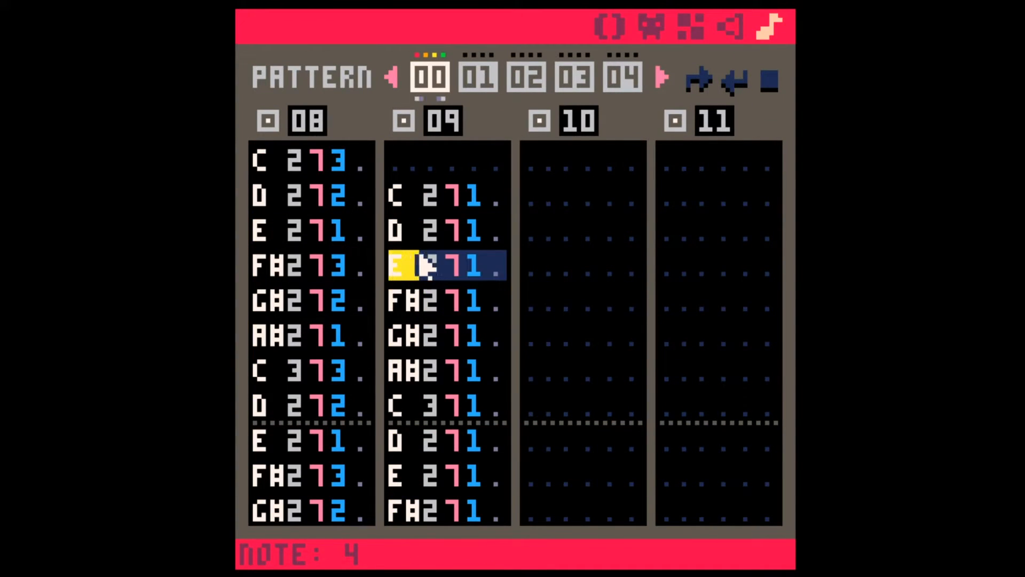
pyautogui.click(732, 32)
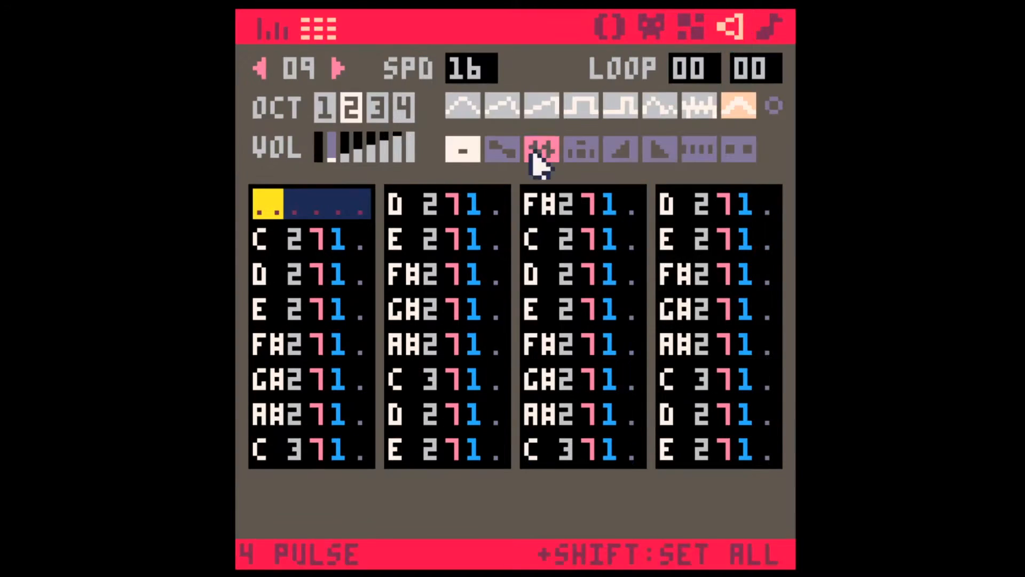
pyautogui.keyDown('shift'); pyautogui.click(761, 450); pyautogui.keyUp('shift')
pyautogui.hotkey('shift', 'q')
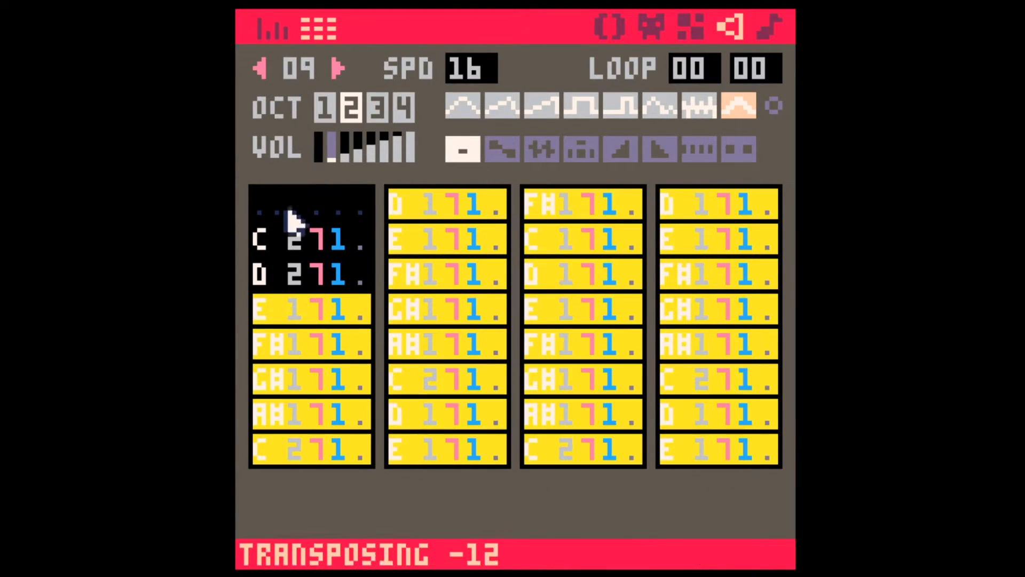
pyautogui.click(288, 212)
pyautogui.keyDown('shift'); pyautogui.click(748, 443); pyautogui.keyUp('shift')
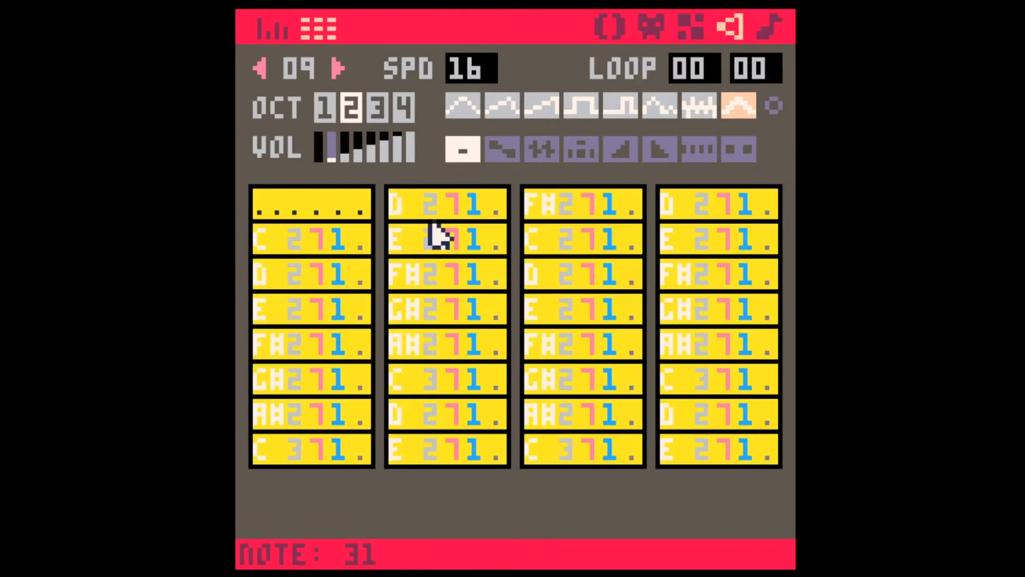
pyautogui.hotkey('shift', 'q')
# Step: Transpose all notes of sound effect 08 back down by an octave
pyautogui.click(269, 65)
pyautogui.click(274, 213)
pyautogui.keyDown('shift'); pyautogui.click(771, 451); pyautogui.keyUp('shift')
pyautogui.hotkey('shift', 'q')
# Step: Play sound effect 08 on its own, play pattern 00 in the music editor, and stop playback
pyautogui.click(270, 213)
pyautogui.press('space')
pyautogui.click(771, 28)
pyautogui.press('space')
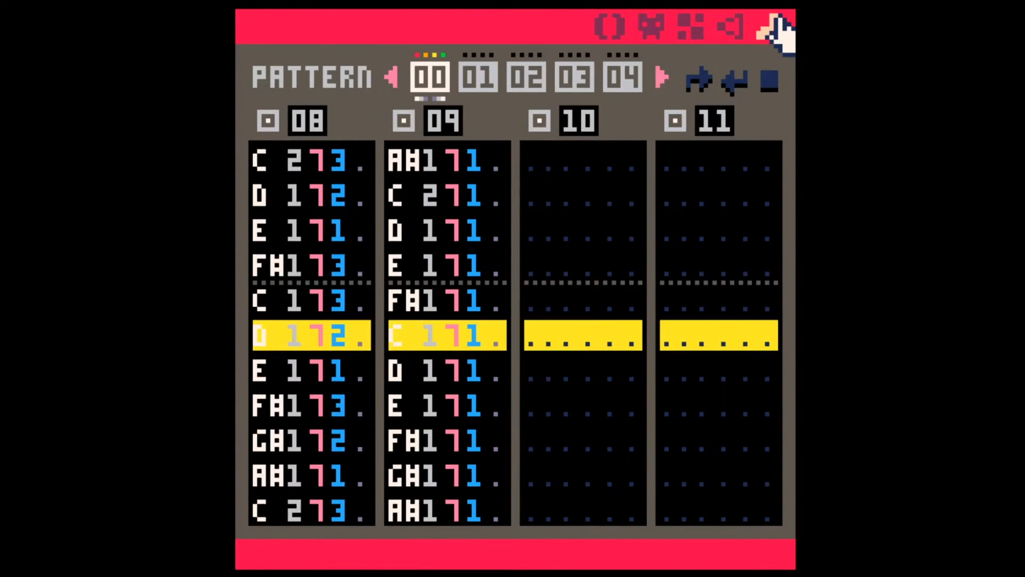
pyautogui.click(741, 72)
pyautogui.press('space')
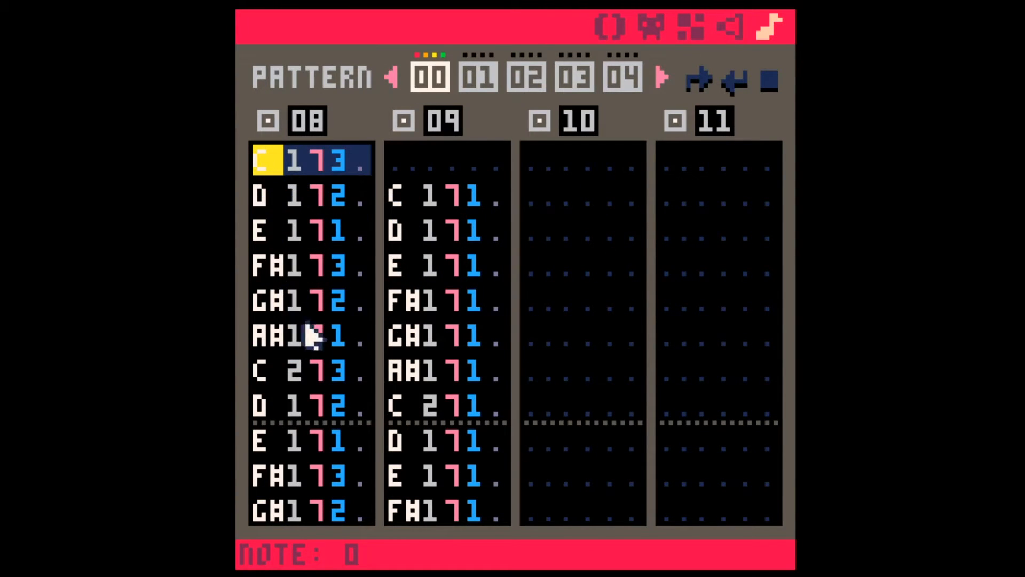
# Step: Copy the first seven notes of sound effect 08 to the start of sound effect 10 in the third channel
pyautogui.keyDown('shift'); pyautogui.click(368, 379); pyautogui.keyUp('shift')
pyautogui.hotkey('ctrl', 'c')
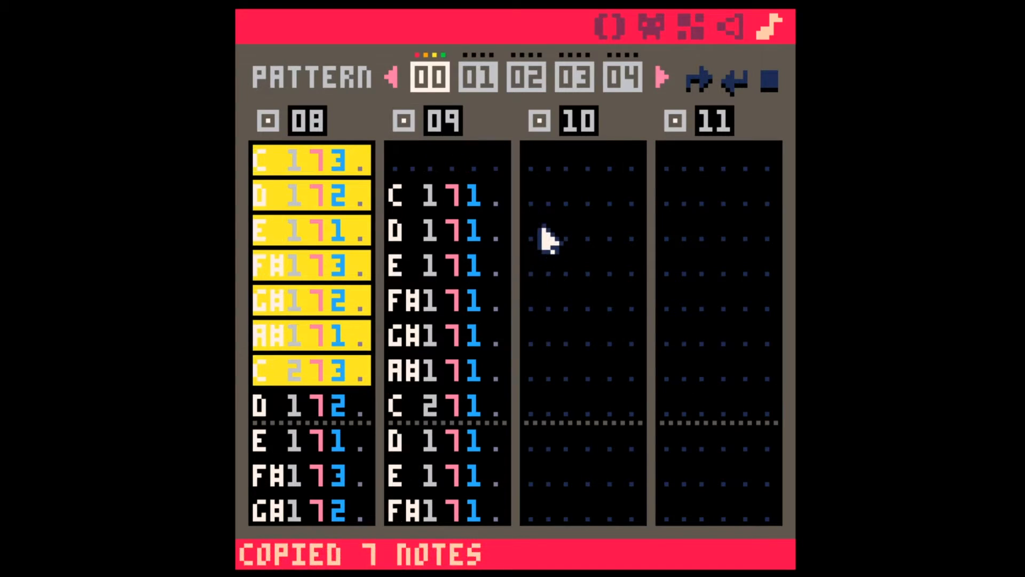
pyautogui.click(542, 230)
pyautogui.click(541, 163)
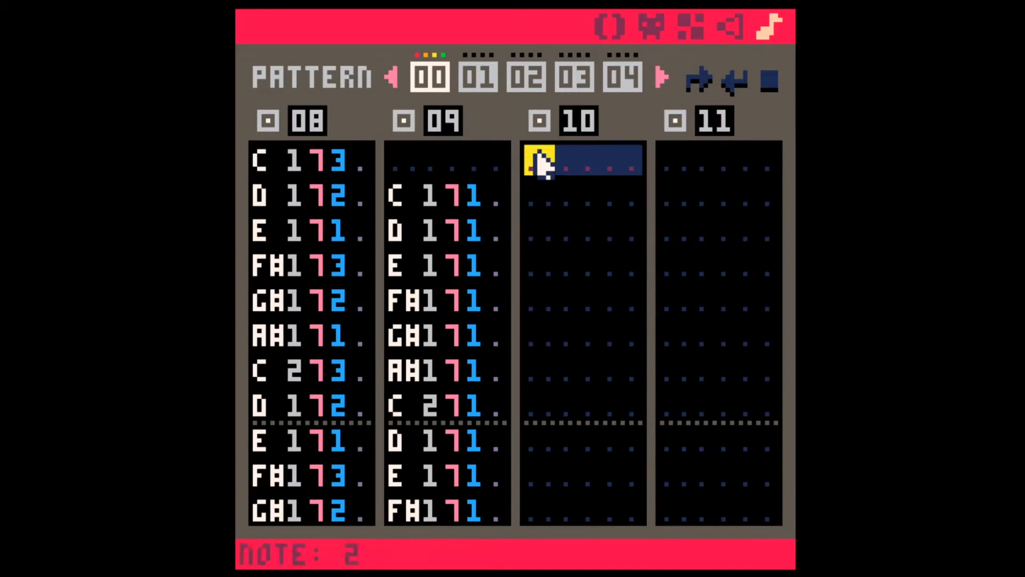
pyautogui.hotkey('ctrl', 'v')
# Step: Insert an empty row between each pair of the seven notes in sound effect 10
pyautogui.click(537, 199)
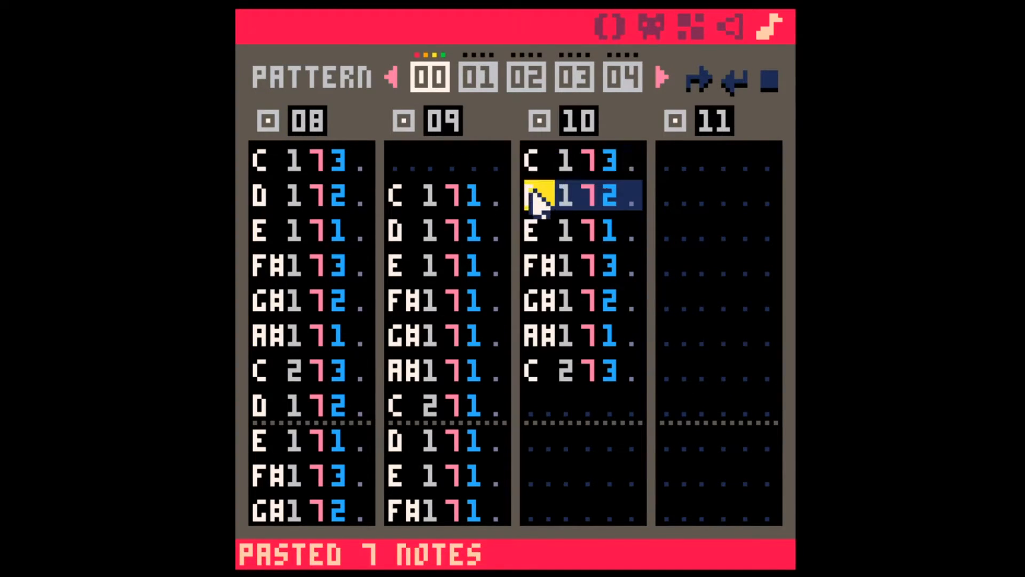
pyautogui.press('Return')
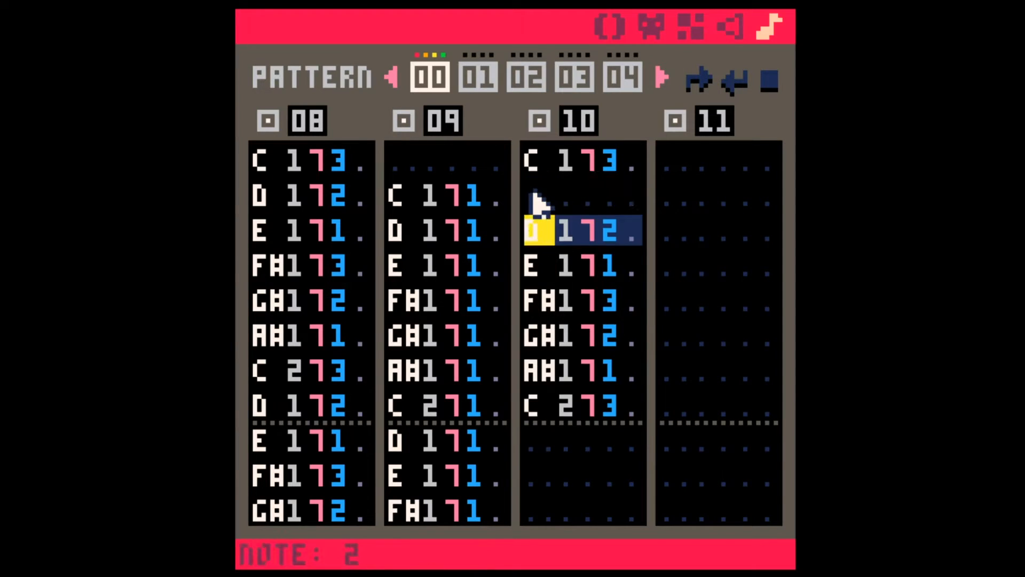
pyautogui.press('Down')
pyautogui.press('Return')
pyautogui.press('Down')
pyautogui.press('Return')
pyautogui.press('Down')
pyautogui.press('Return')
pyautogui.press('Down')
pyautogui.press('Return')
pyautogui.press('Down')
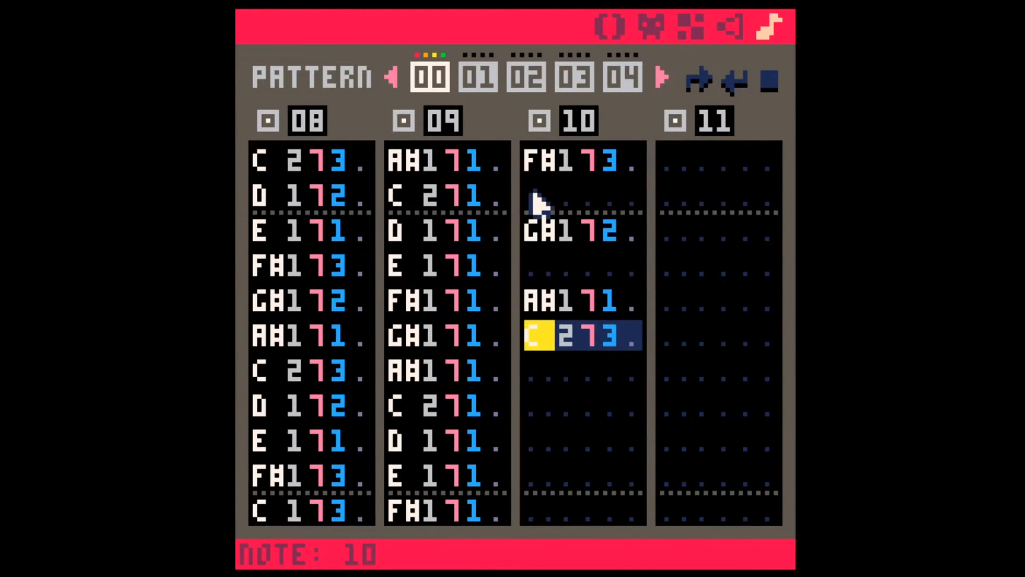
pyautogui.press('Return')
pyautogui.press('Home')
# Step: Set all notes of sound effect 10 to instrument 5, and play the sound effect
pyautogui.click(641, 481)
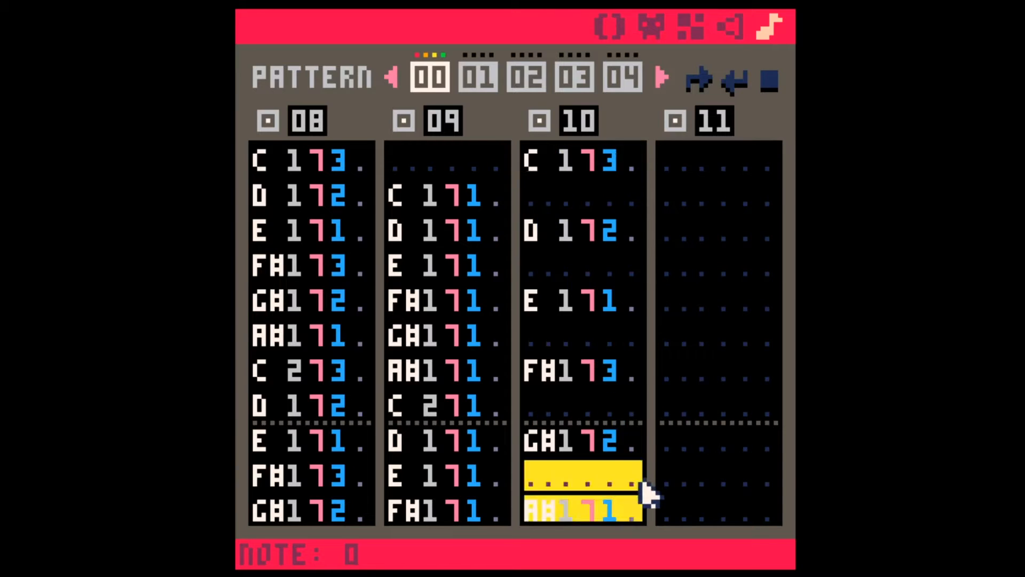
pyautogui.click(615, 407)
pyautogui.click(737, 29)
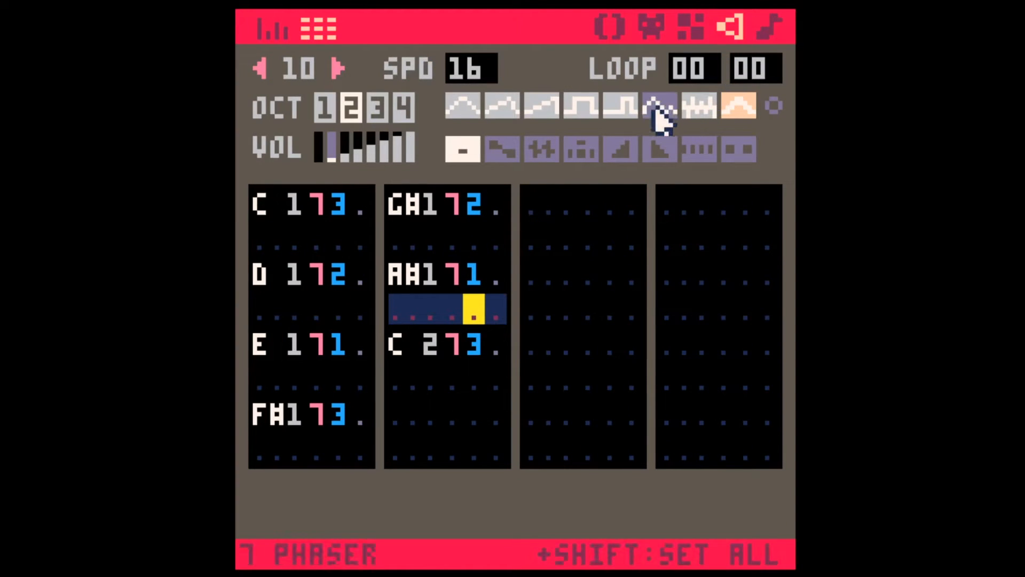
pyautogui.press('space')
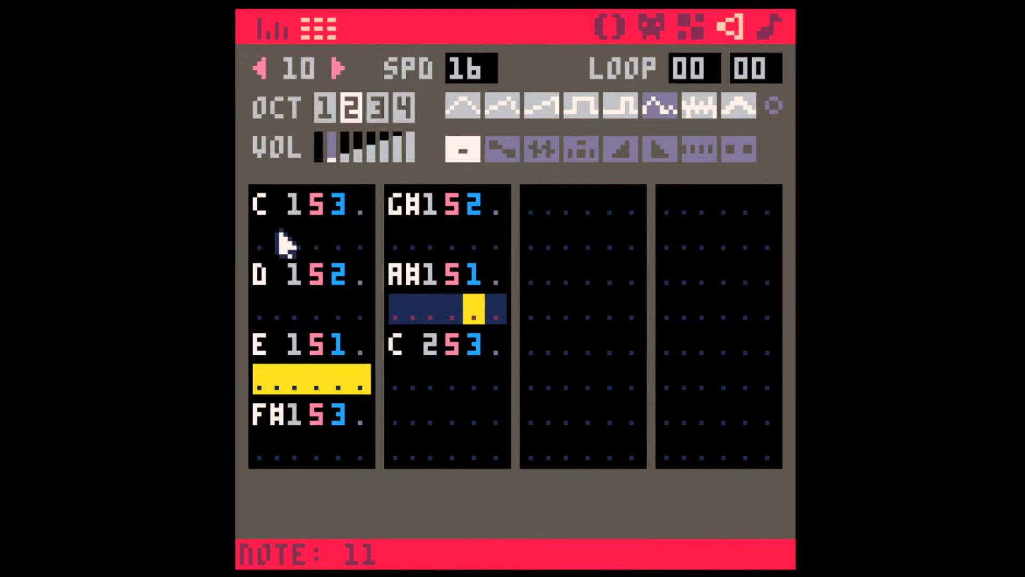
pyautogui.press('space')
# Step: Transpose the notes in the first two columns of sound effect 10 up an octave and set their volume to 2
pyautogui.click(259, 203)
pyautogui.keyDown('shift'); pyautogui.click(495, 449); pyautogui.keyUp('shift')
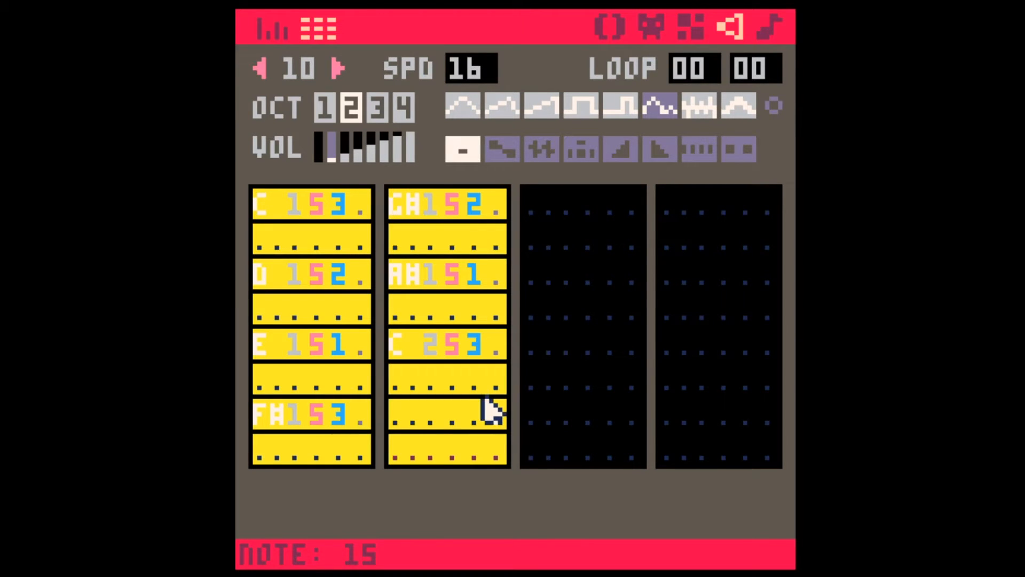
pyautogui.hotkey('ctrl', 'c')
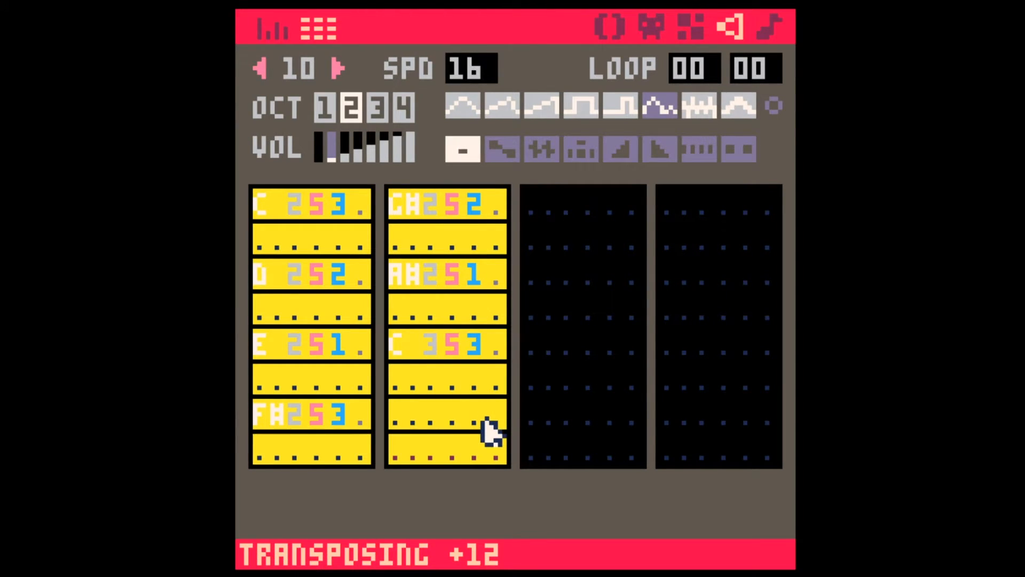
pyautogui.click(396, 319)
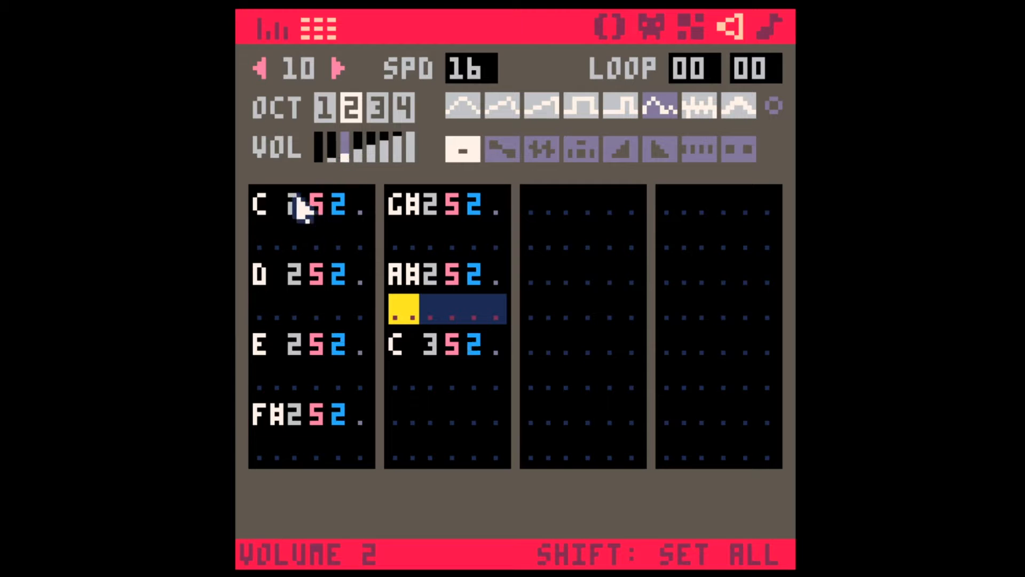
# Step: Duplicate the C and D notes of sound effect 10 into the empty rows directly beneath them
pyautogui.click(262, 213)
pyautogui.hotkey('ctrl', 'c')
pyautogui.press('Down')
pyautogui.press('Left')
pyautogui.press('Left')
pyautogui.press('Left')
pyautogui.hotkey('ctrl', 'v')
pyautogui.hotkey('ctrl', 'c')
pyautogui.press('Down')
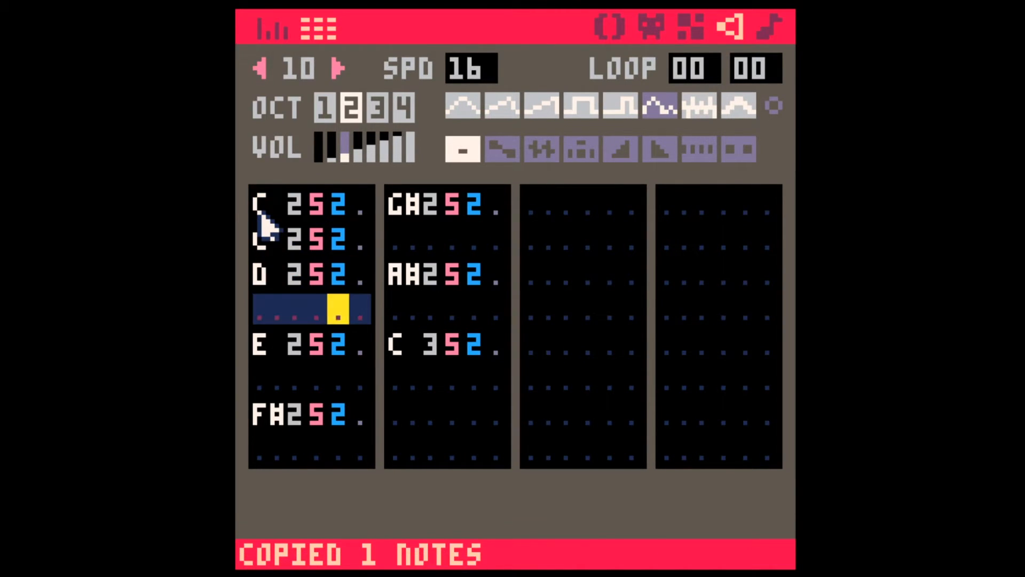
pyautogui.hotkey('ctrl', 'v')
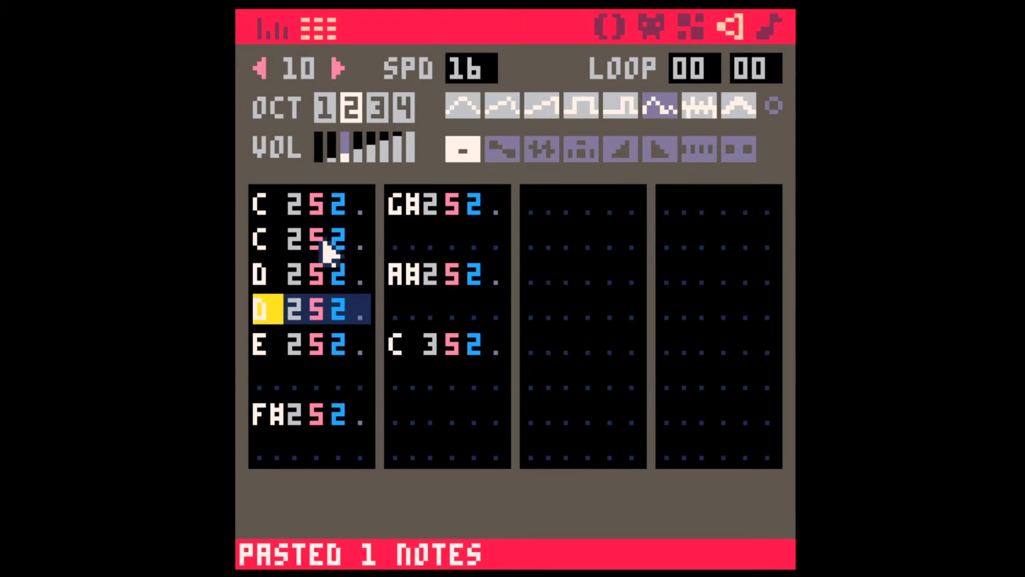
# Step: Copy the octave 3 C and the A# of sound effect 10 into the third column's first and third rows
pyautogui.moveTo(401, 348); pyautogui.dragTo(487, 351)
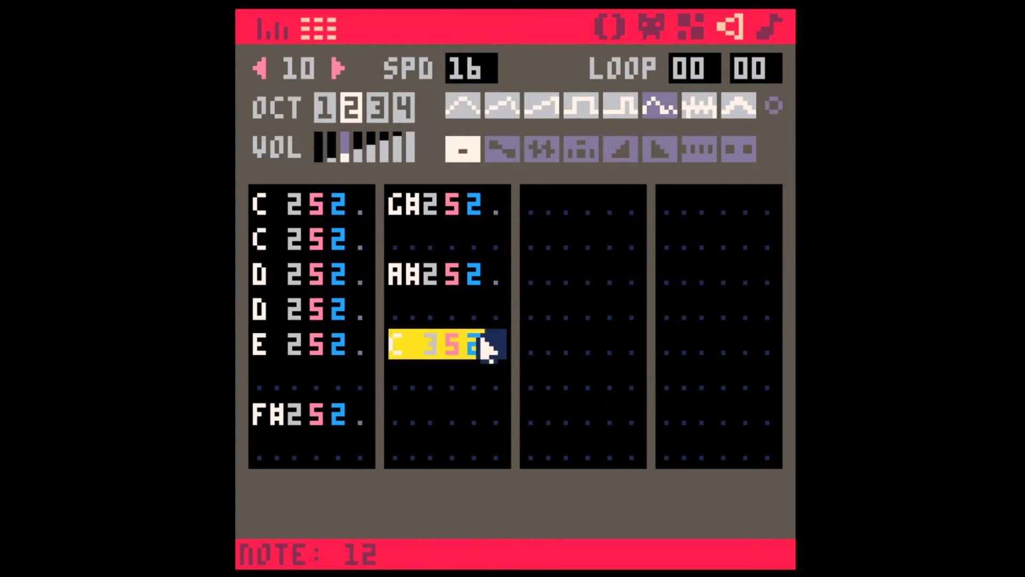
pyautogui.hotkey('ctrl', 'c')
pyautogui.click(530, 211)
pyautogui.hotkey('ctrl', 'v')
pyautogui.click(407, 274)
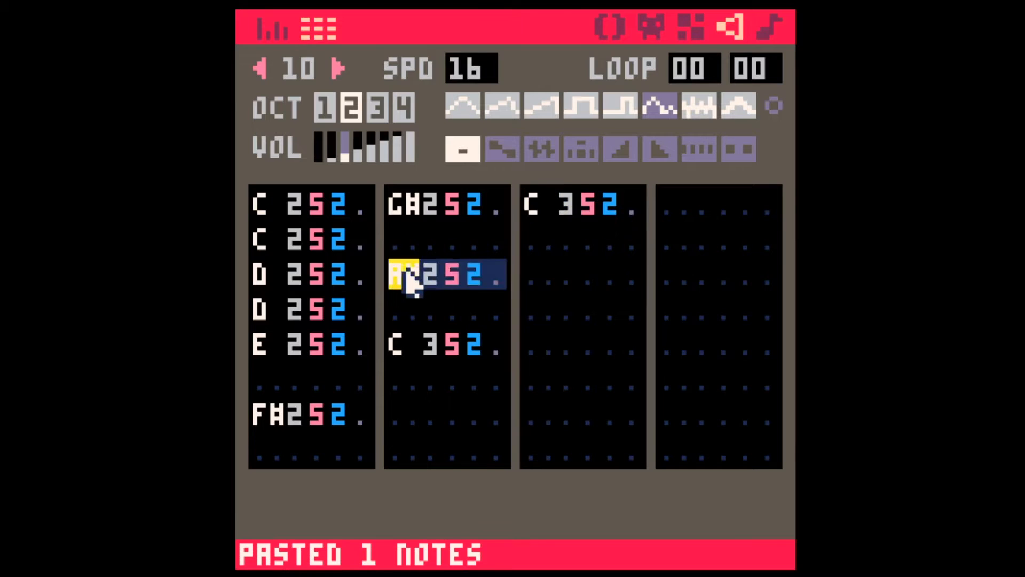
pyautogui.hotkey('ctrl', 'c')
pyautogui.click(582, 278)
pyautogui.hotkey('ctrl', 'v')
# Step: Copy the G# and F# notes of sound effect 10 into the third column's fifth and seventh rows
pyautogui.moveTo(398, 207); pyautogui.dragTo(501, 208)
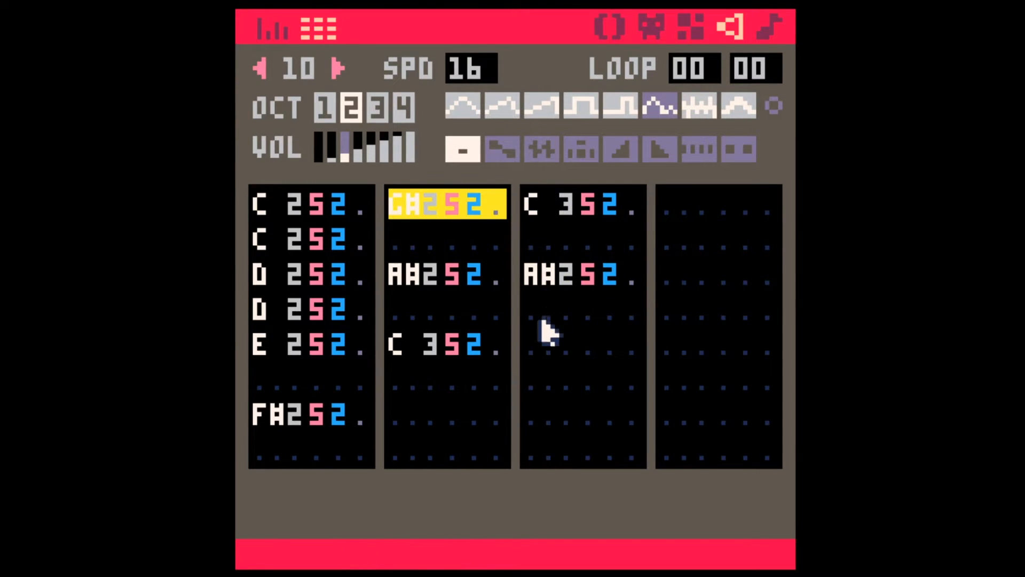
pyautogui.hotkey('ctrl', 'c')
pyautogui.click(540, 345)
pyautogui.hotkey('ctrl', 'v')
pyautogui.click(346, 419)
pyautogui.hotkey('ctrl', 'c')
pyautogui.click(540, 422)
pyautogui.hotkey('ctrl', 'v')
# Step: Copy the E, D and C notes of sound effect 10 into the fourth column's first, third and fifth rows
pyautogui.moveTo(259, 350); pyautogui.dragTo(377, 353)
pyautogui.click(688, 205)
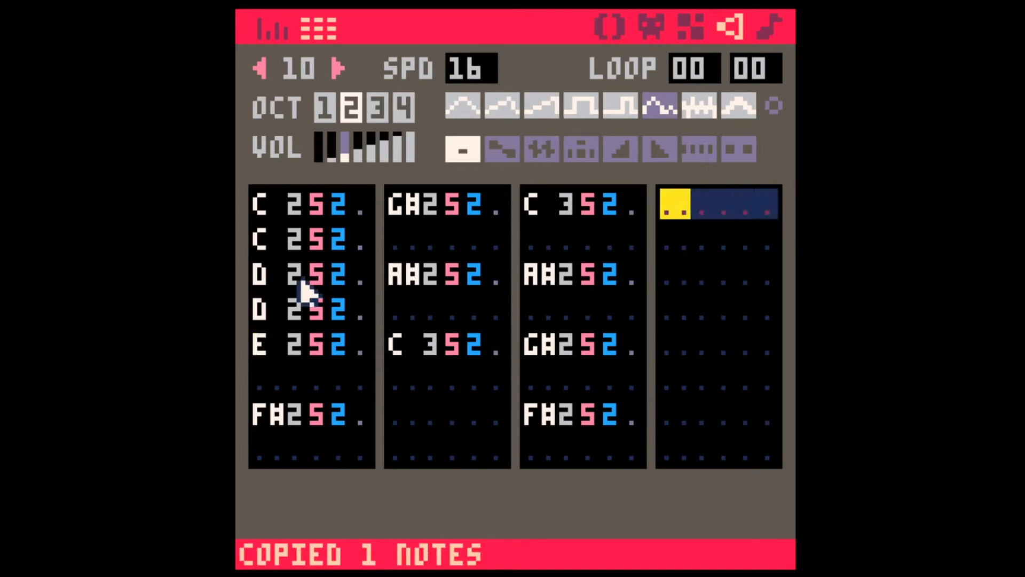
pyautogui.hotkey('ctrl', 'v')
pyautogui.moveTo(261, 275); pyautogui.dragTo(383, 276)
pyautogui.hotkey('ctrl', 'c')
pyautogui.click(674, 278)
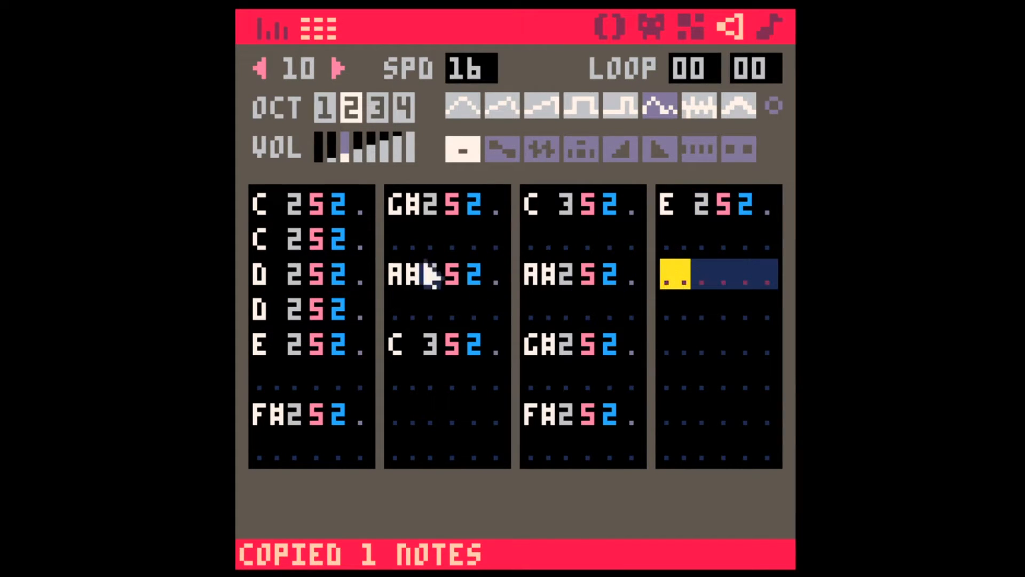
pyautogui.hotkey('ctrl', 'v')
pyautogui.moveTo(257, 218); pyautogui.dragTo(432, 224)
pyautogui.hotkey('ctrl', 'c')
pyautogui.click(668, 332)
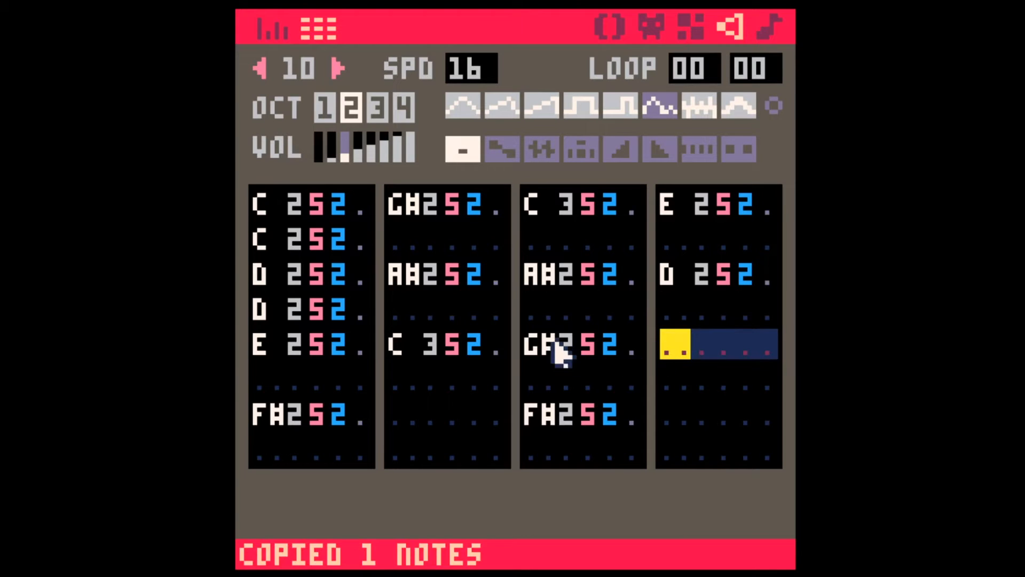
pyautogui.hotkey('ctrl', 'v')
# Step: Delete every row before the third column's octave 3 C so the descending melody starts in the first row of sound effect 10
pyautogui.click(529, 202)
pyautogui.press('BackSpace')
pyautogui.press('BackSpace')
pyautogui.press('BackSpace')
pyautogui.press('BackSpace')
pyautogui.press('BackSpace')
pyautogui.press('BackSpace')
pyautogui.press('BackSpace')
pyautogui.press('BackSpace')
pyautogui.press('BackSpace')
pyautogui.press('BackSpace')
pyautogui.press('BackSpace')
pyautogui.press('BackSpace')
pyautogui.press('BackSpace')
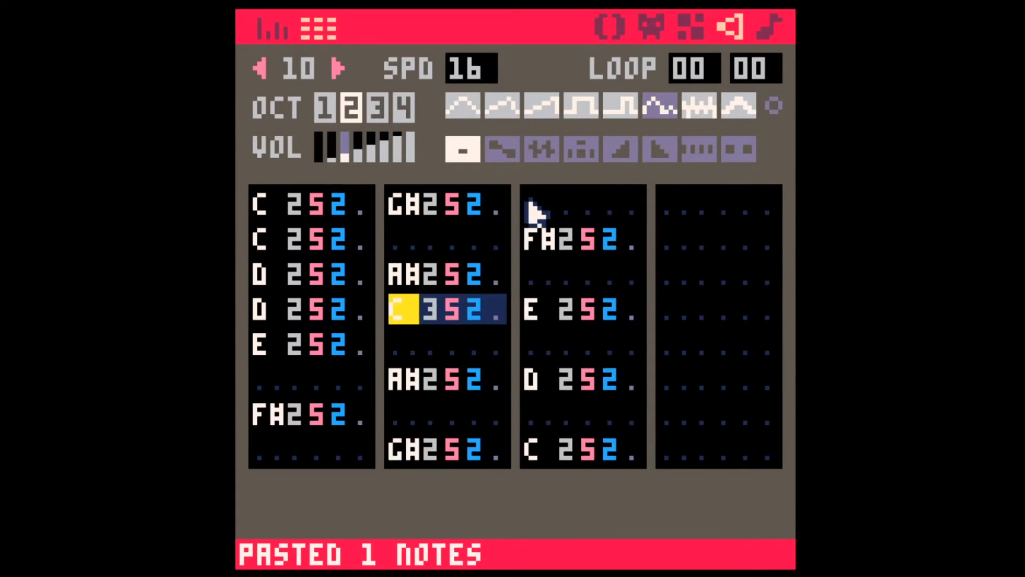
pyautogui.press('BackSpace')
pyautogui.press('BackSpace')
pyautogui.press('BackSpace')
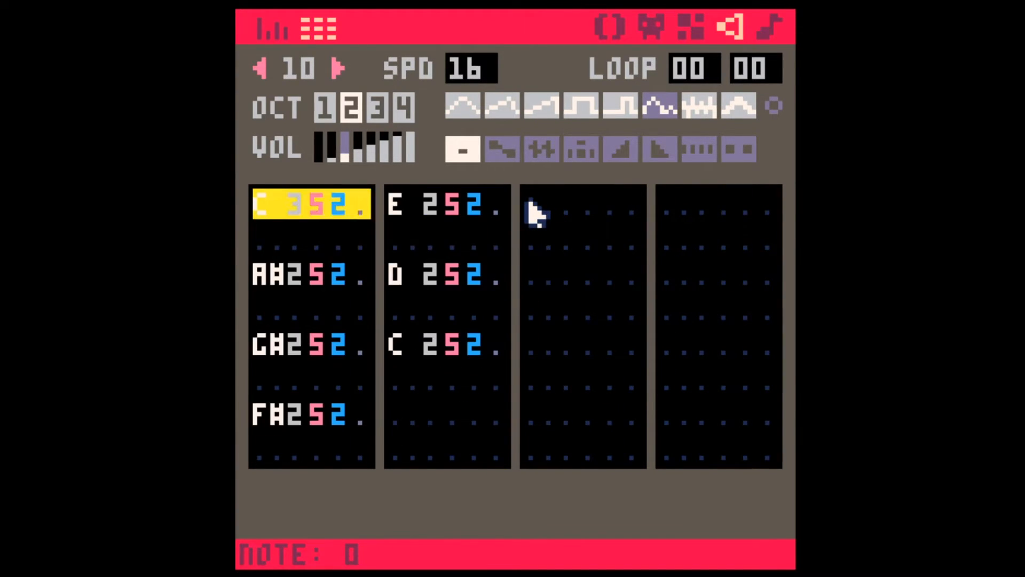
pyautogui.press('Down')
pyautogui.press('Down')
pyautogui.press('Down')
pyautogui.press('Down')
pyautogui.press('Down')
pyautogui.press('Down')
pyautogui.press('Down')
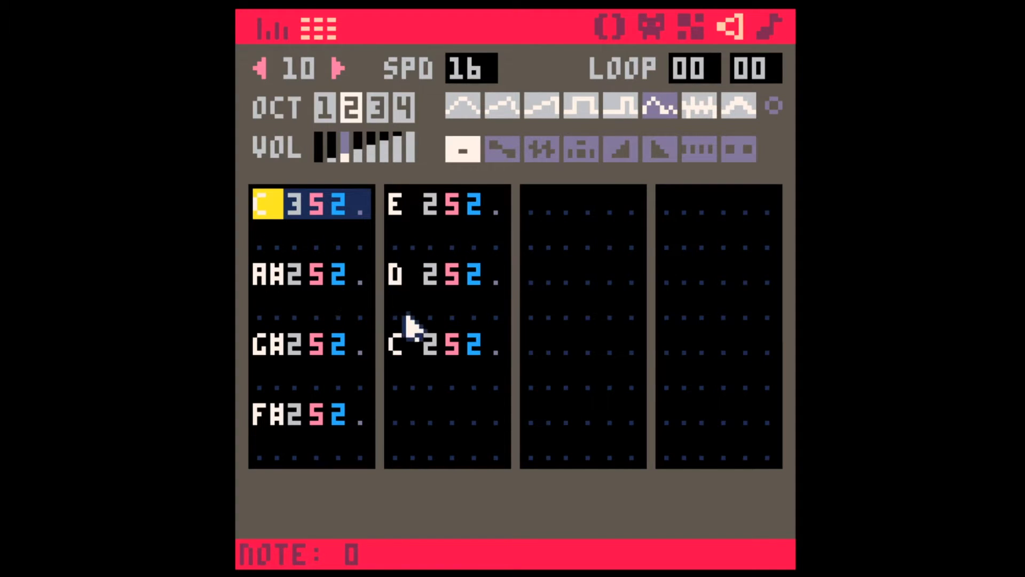
pyautogui.click(455, 300)
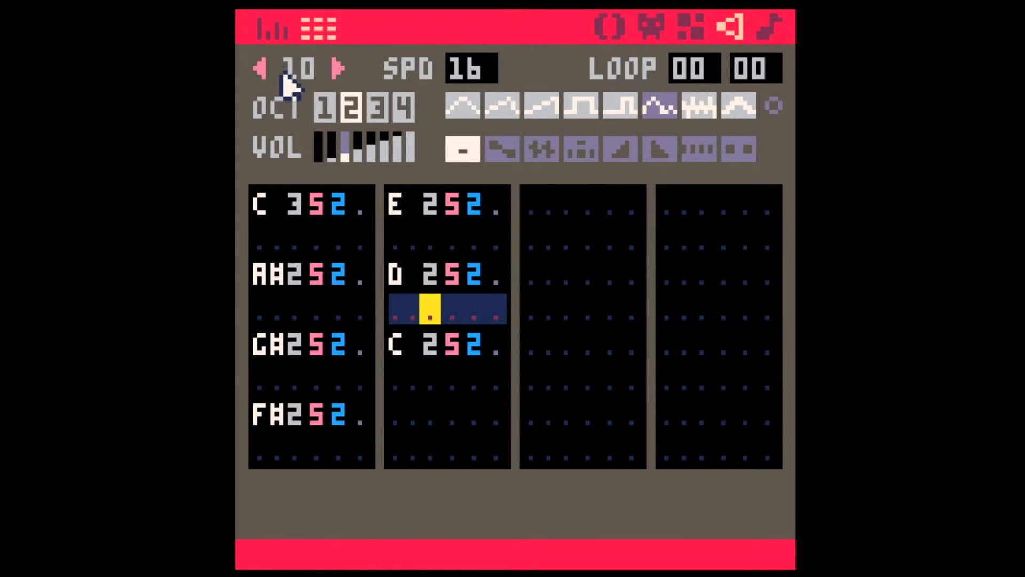
# Step: Play sound effect 08 and check the note and volume layout of sound effects 08 and 09
pyautogui.click(260, 68)
pyautogui.click(264, 209)
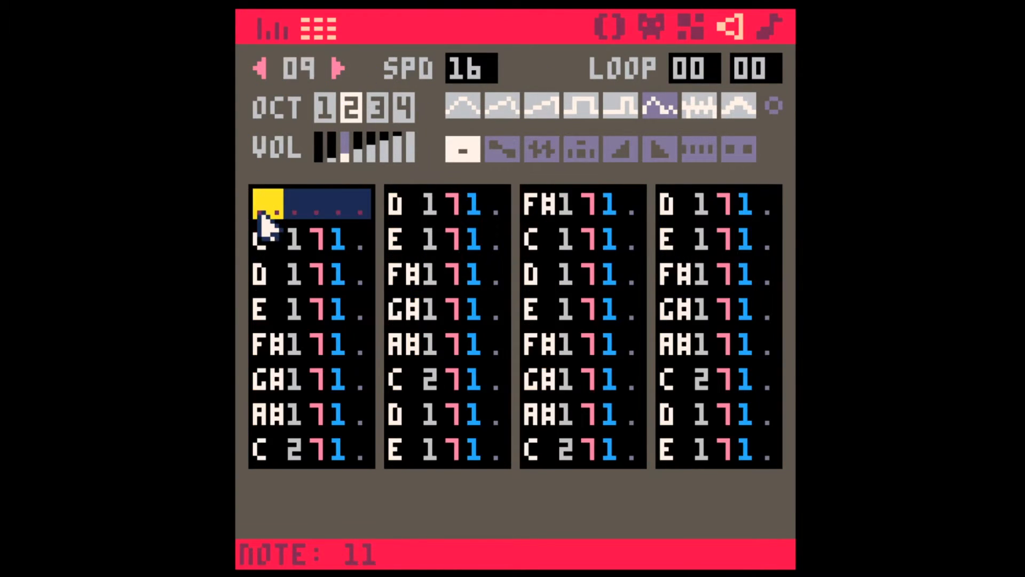
pyautogui.click(260, 68)
pyautogui.click(263, 235)
pyautogui.press('space')
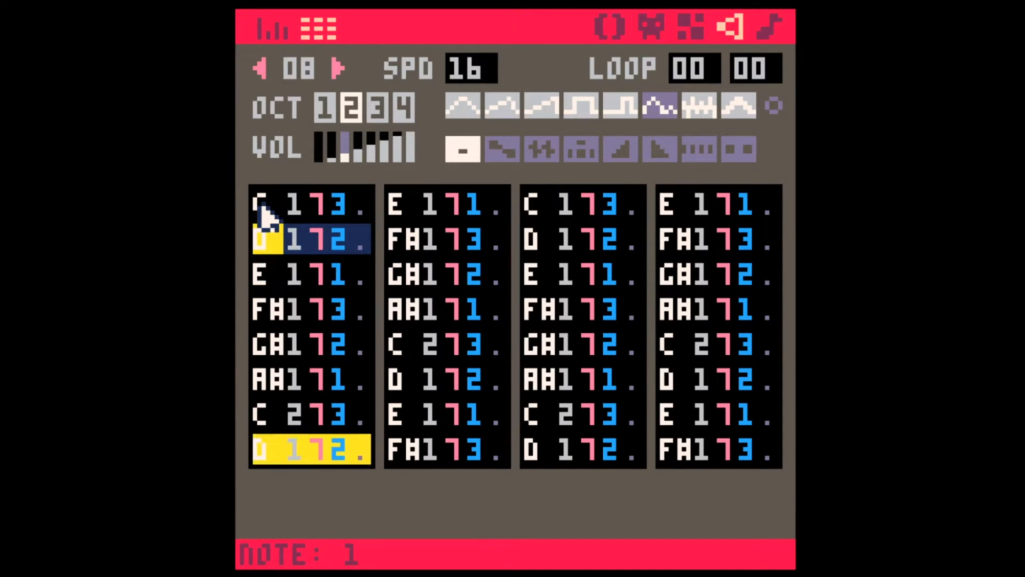
pyautogui.click(262, 210)
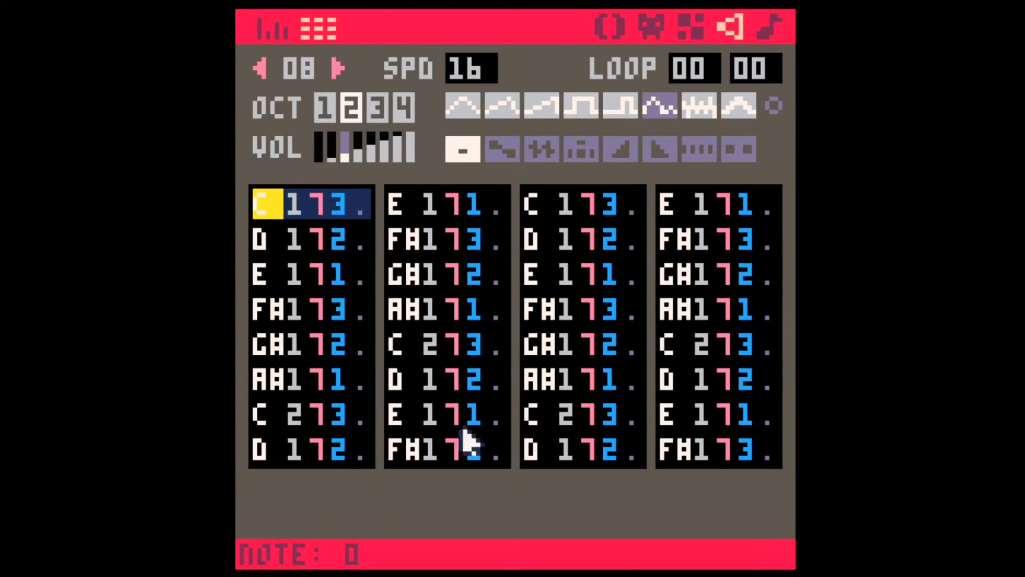
pyautogui.keyDown('shift'); pyautogui.click(497, 456); pyautogui.keyUp('shift')
pyautogui.click(535, 208)
pyautogui.keyDown('shift'); pyautogui.click(751, 444); pyautogui.keyUp('shift')
pyautogui.click(751, 444)
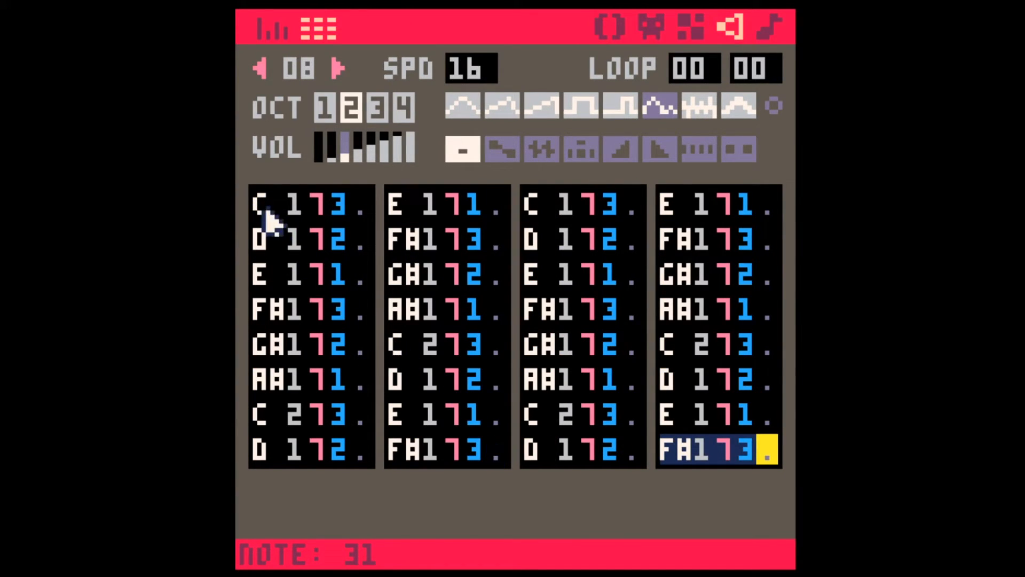
pyautogui.click(338, 69)
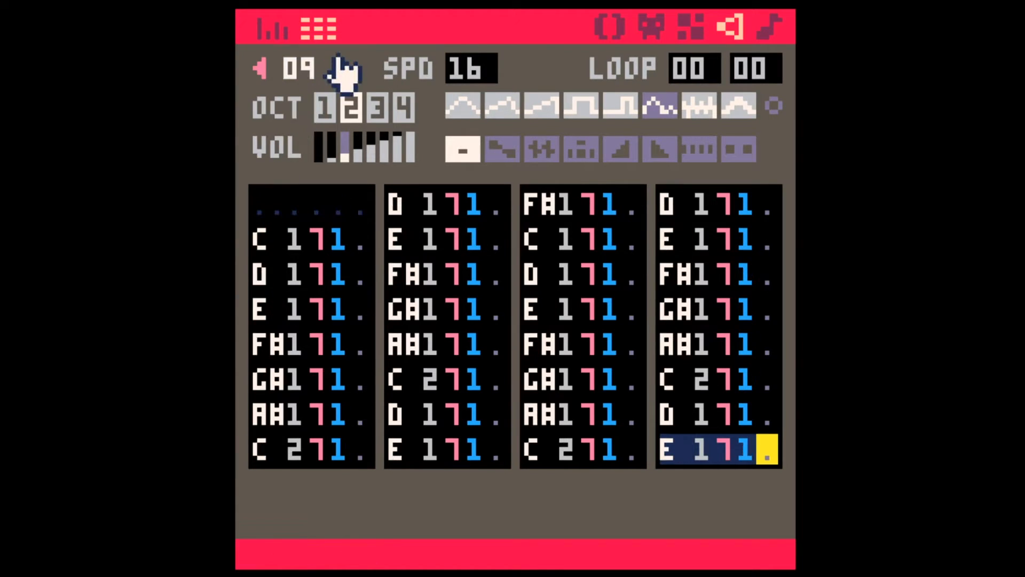
pyautogui.click(340, 69)
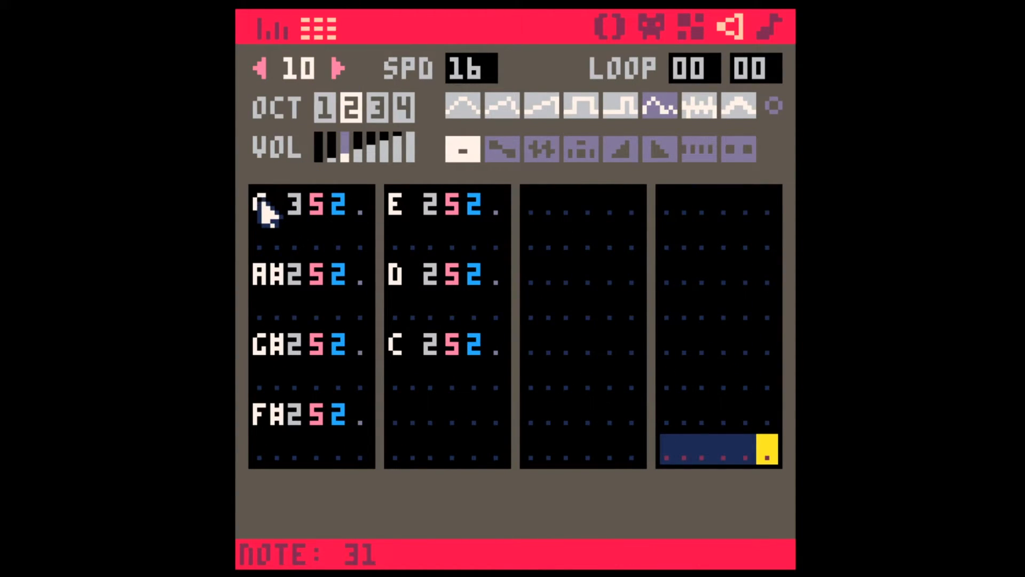
# Step: Insert an extra empty row above the A# and above the G# in sound effect 10
pyautogui.click(266, 211)
pyautogui.click(266, 276)
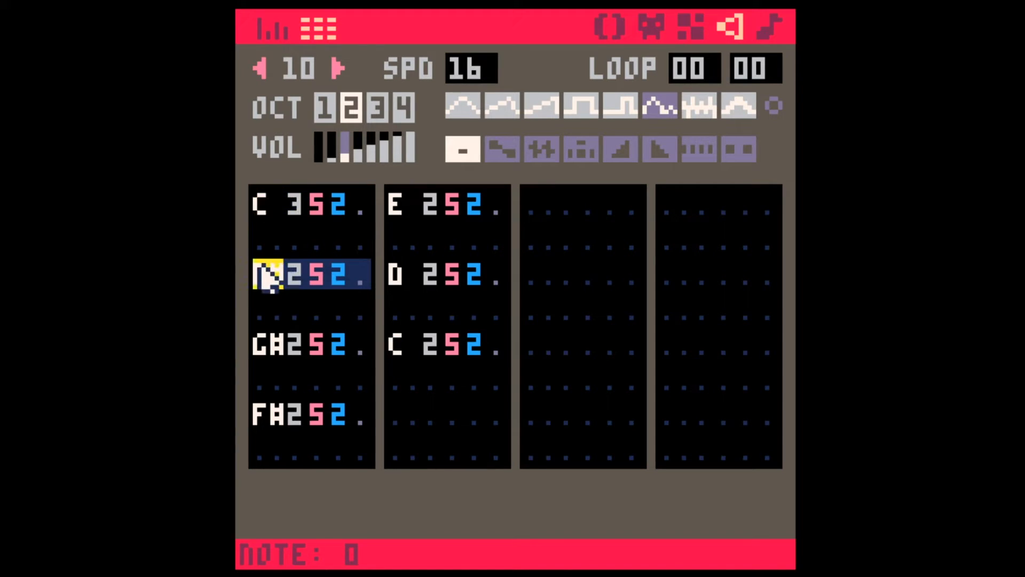
pyautogui.press('Return')
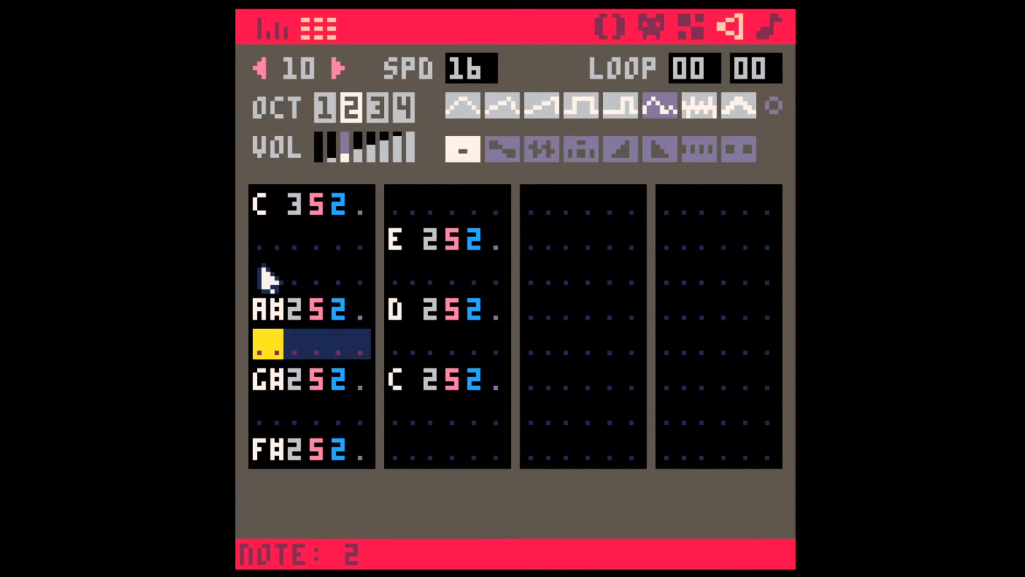
pyautogui.press('Down')
pyautogui.press('Down')
pyautogui.press('Return')
pyautogui.press('Down')
pyautogui.press('Down')
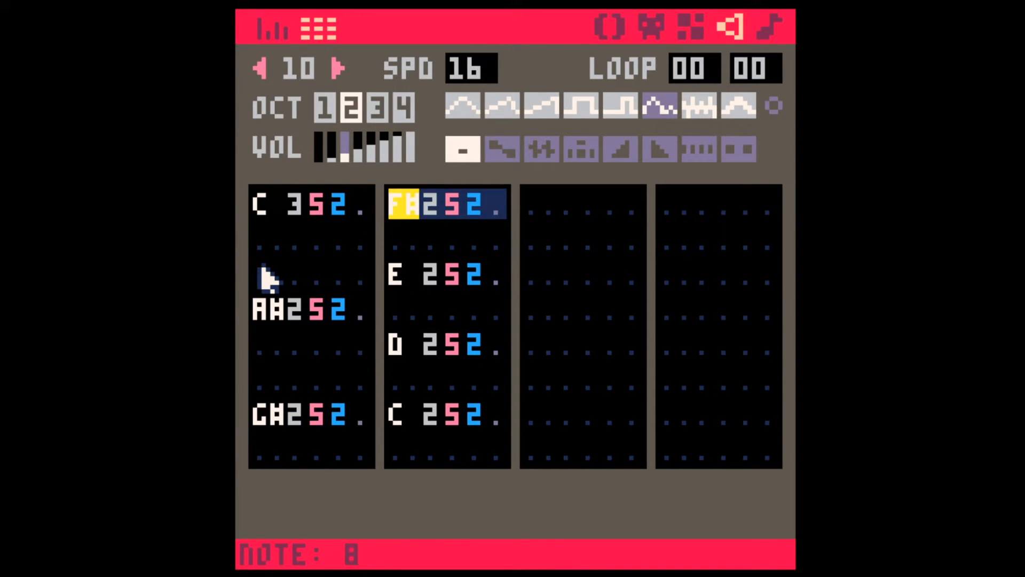
# Step: Insert an extra empty row above each of the F#, E, D and final C notes in sound effect 10
pyautogui.press('Return')
pyautogui.press('Down')
pyautogui.press('Down')
pyautogui.press('Down')
pyautogui.press('Return')
pyautogui.press('Down')
pyautogui.press('Down')
pyautogui.press('Down')
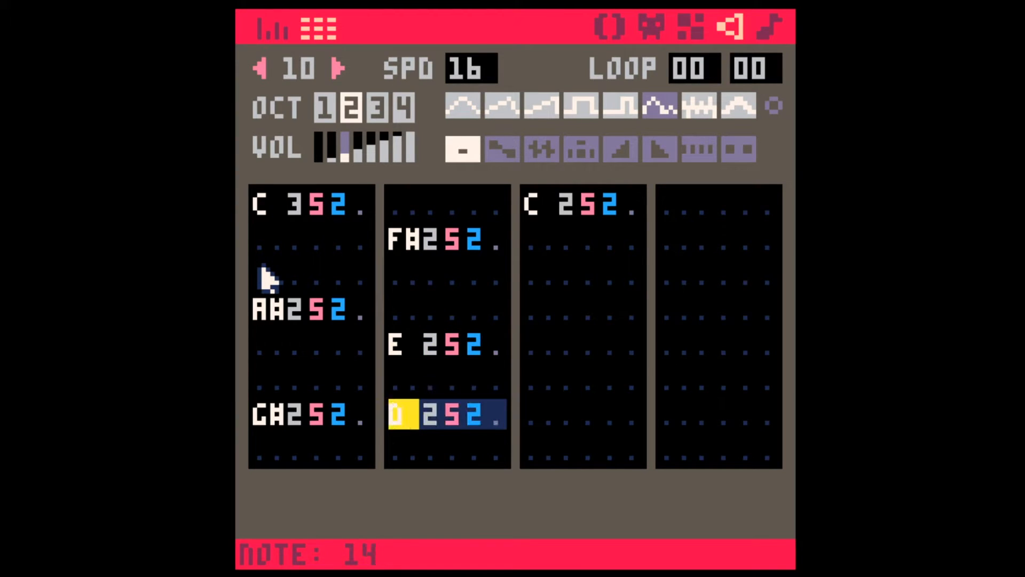
pyautogui.press('Return')
pyautogui.press('Down')
pyautogui.press('Down')
pyautogui.press('Return')
# Step: Fill the two empty rows beneath the octave 3 C and the A# with copies of each note
pyautogui.click(273, 211)
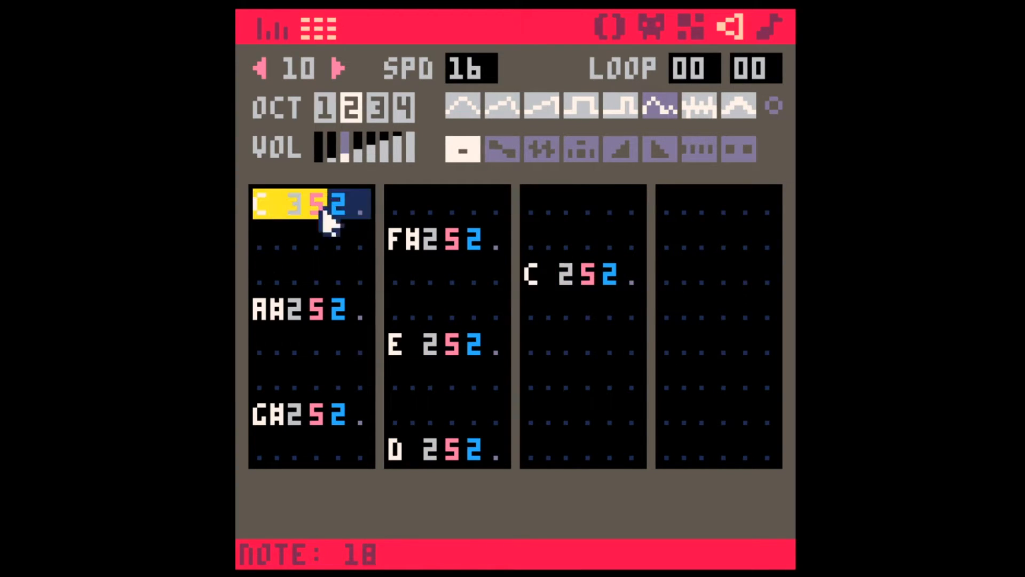
pyautogui.hotkey('ctrl', 'c')
pyautogui.click(272, 239)
pyautogui.hotkey('ctrl', 'v')
pyautogui.press('Down')
pyautogui.hotkey('ctrl', 'v')
pyautogui.press('Down')
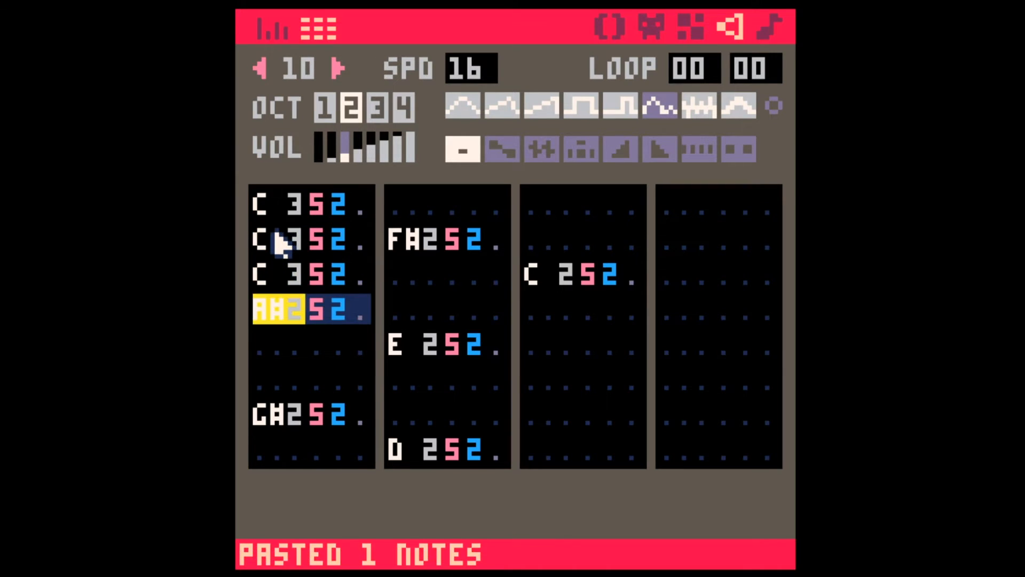
pyautogui.hotkey('ctrl', 'c')
pyautogui.press('Down')
pyautogui.hotkey('ctrl', 'v')
# Step: Fill the two empty rows beneath the G# and the F# with copies of each note
pyautogui.press('Down')
pyautogui.hotkey('ctrl', 'v')
pyautogui.press('Down')
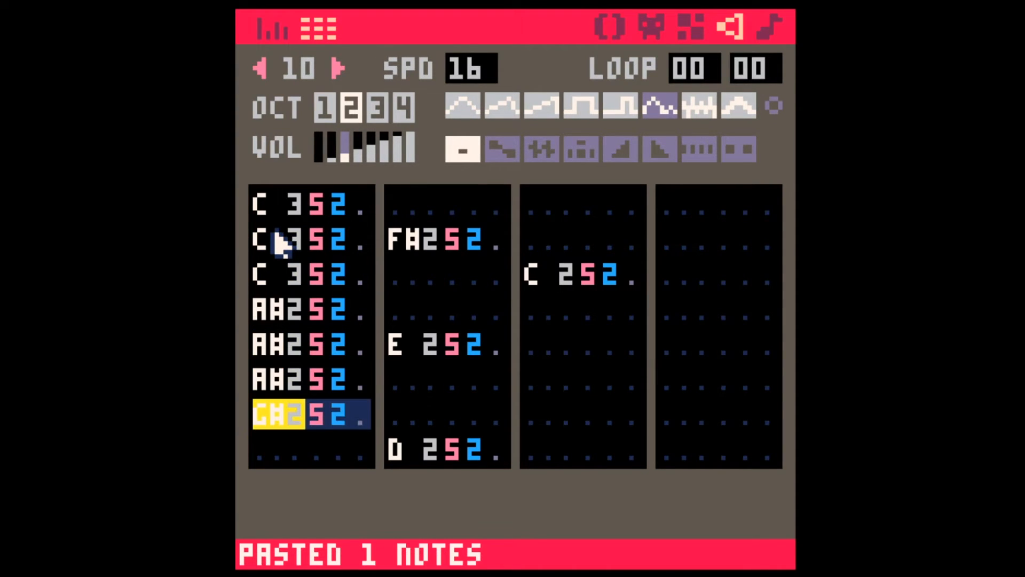
pyautogui.hotkey('ctrl', 'c')
pyautogui.press('Down')
pyautogui.hotkey('ctrl', 'v')
pyautogui.press('Down')
pyautogui.hotkey('ctrl', 'v')
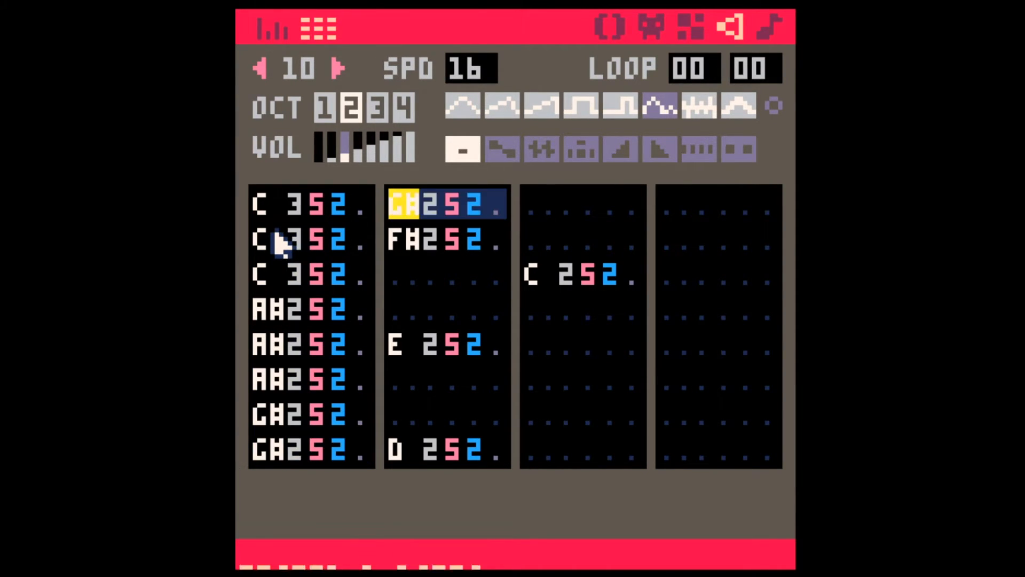
pyautogui.press('Down')
pyautogui.hotkey('ctrl', 'c')
pyautogui.press('Down')
pyautogui.hotkey('ctrl', 'v')
# Step: Fill the two empty rows beneath the E and the D with copies of each note
pyautogui.press('Down')
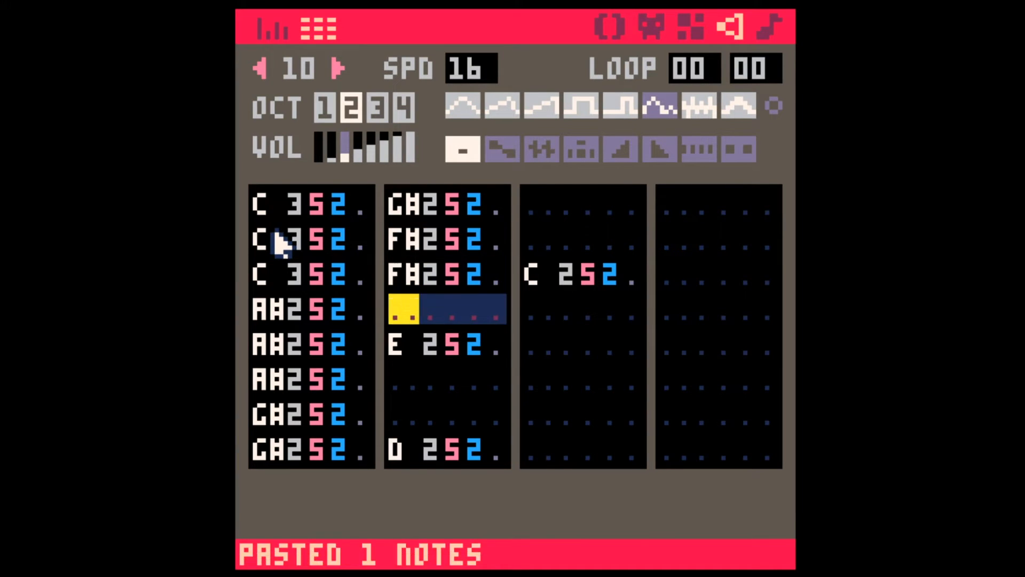
pyautogui.hotkey('ctrl', 'v')
pyautogui.press('Down')
pyautogui.hotkey('ctrl', 'c')
pyautogui.press('Down')
pyautogui.hotkey('ctrl', 'v')
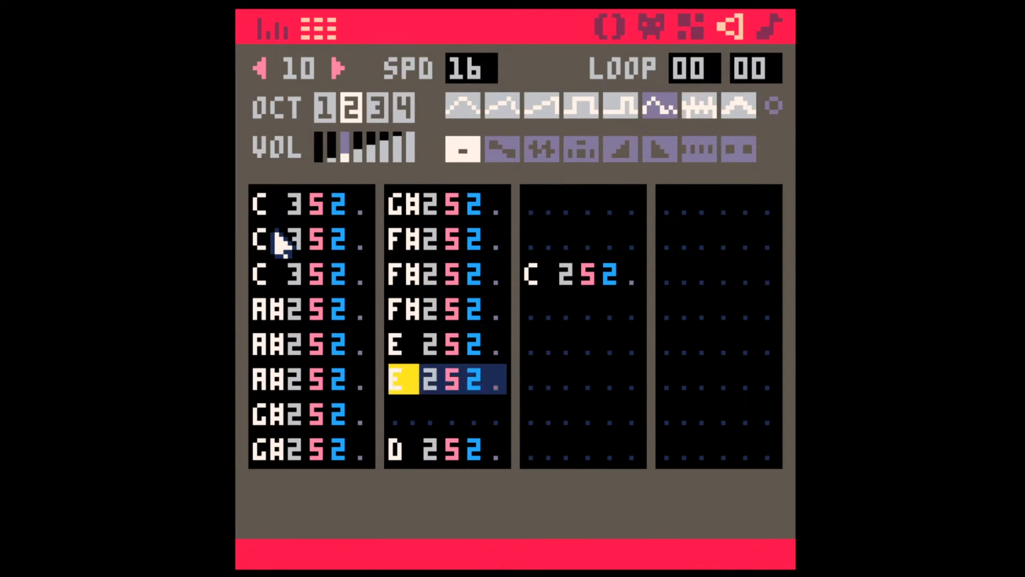
pyautogui.press('Down')
pyautogui.hotkey('ctrl', 'v')
pyautogui.press('Down')
pyautogui.press('Down')
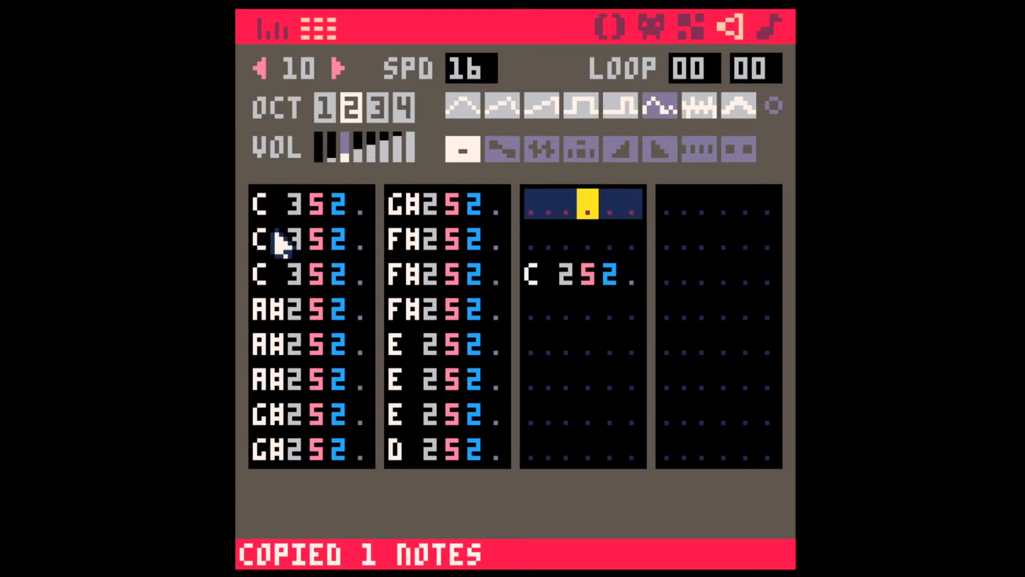
pyautogui.press('Down')
pyautogui.hotkey('ctrl', 'v')
# Step: Duplicate the octave 2 C into the two rows beneath it and play sound effect 10
pyautogui.press('Down')
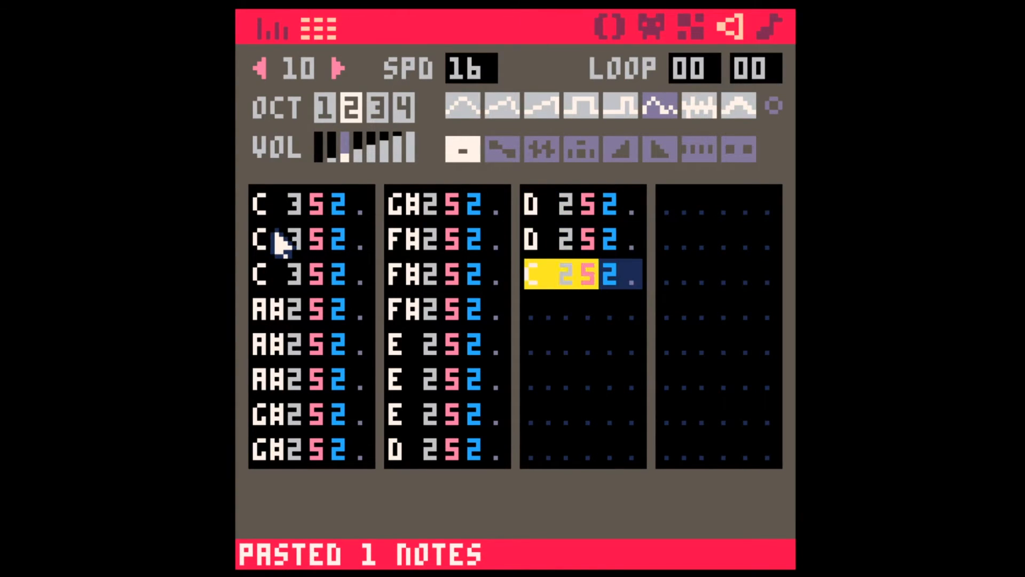
pyautogui.hotkey('ctrl', 'c')
pyautogui.press('Down')
pyautogui.hotkey('ctrl', 'v')
pyautogui.press('Down')
pyautogui.hotkey('ctrl', 'v')
pyautogui.press('space')
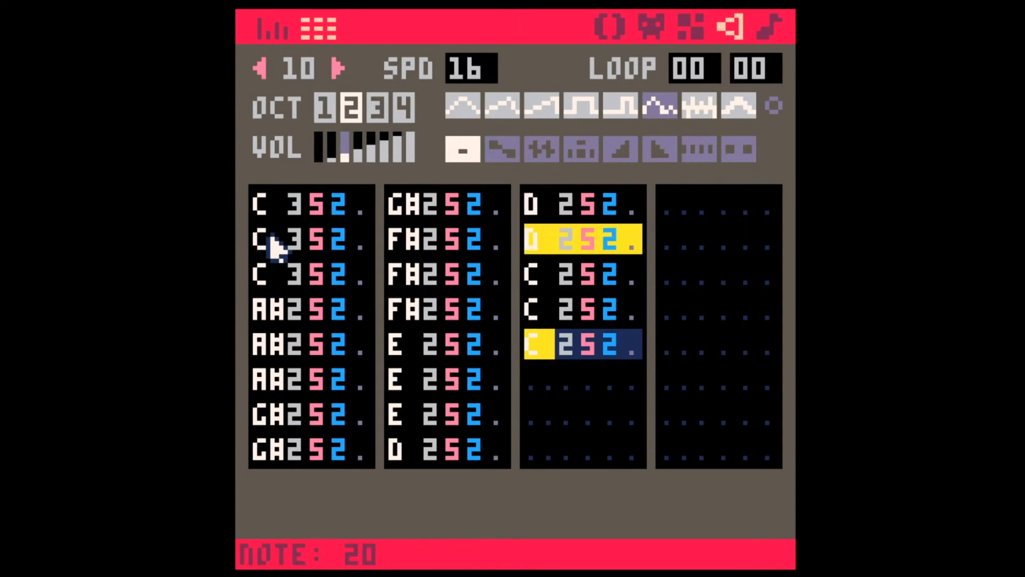
# Step: Set the volumes of all notes in sound effect 10 to a repeating 3, 2, 1 sequence
pyautogui.click(339, 208)
pyautogui.write('321321321')
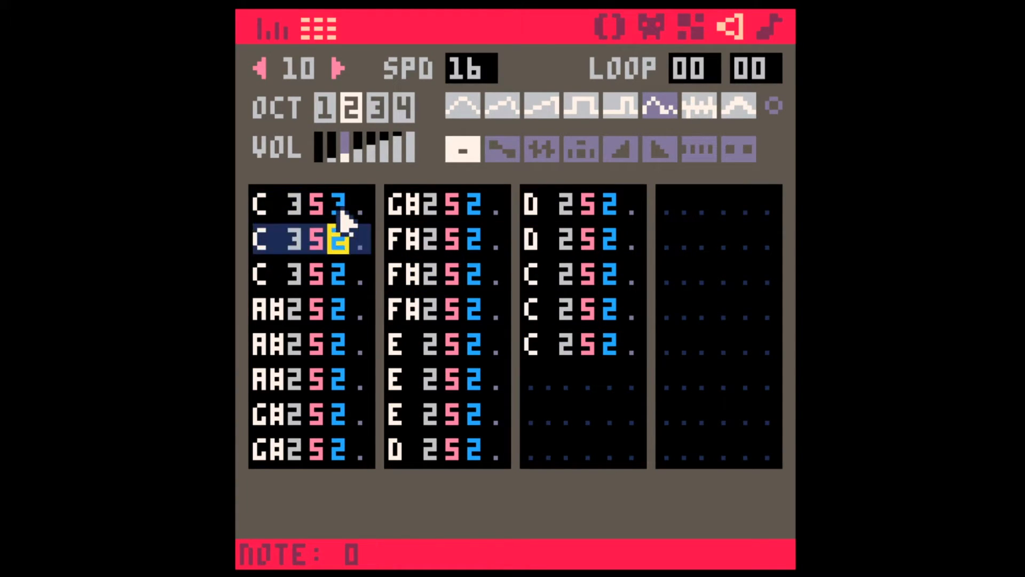
pyautogui.write('321321321321')
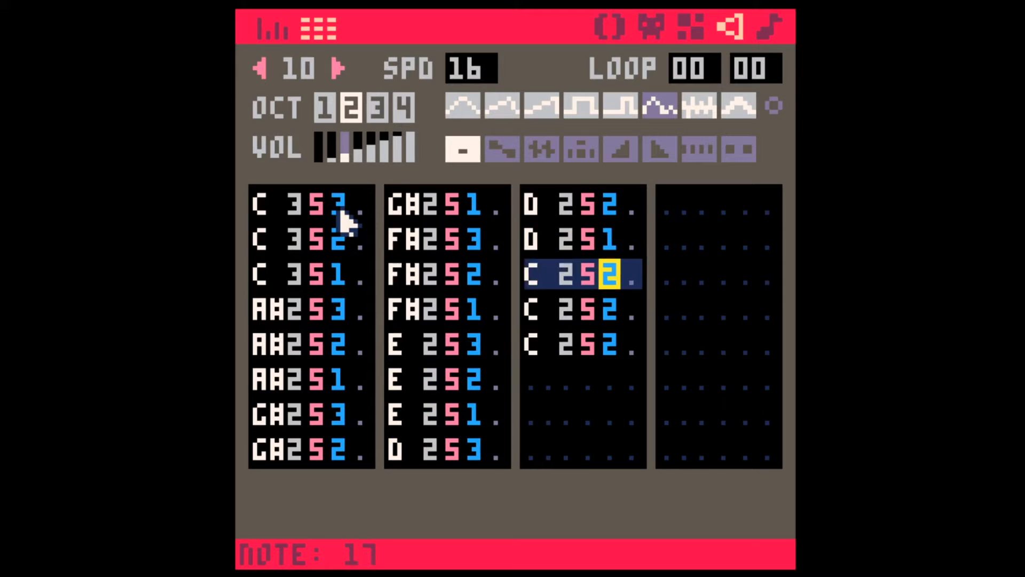
# Step: Play music pattern 00 to hear sound effects 08, 09 and 10 together, and stop playback
pyautogui.click(768, 32)
pyautogui.press('space')
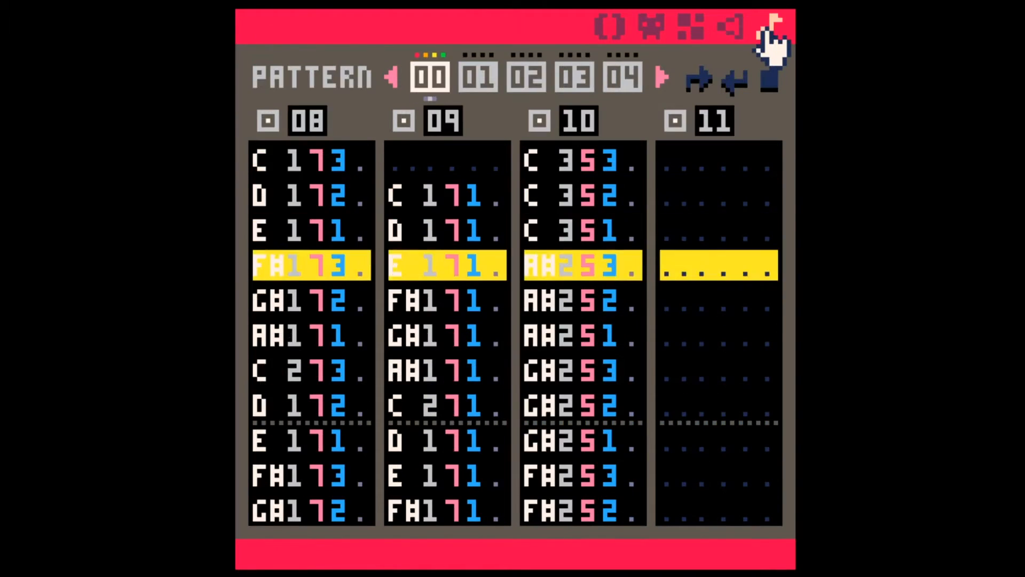
pyautogui.press('space')
pyautogui.click(607, 222)
# Step: Copy the whole descending melody in sound effect 10 and paste it from the third column's sixth row onward
pyautogui.click(722, 33)
pyautogui.click(261, 213)
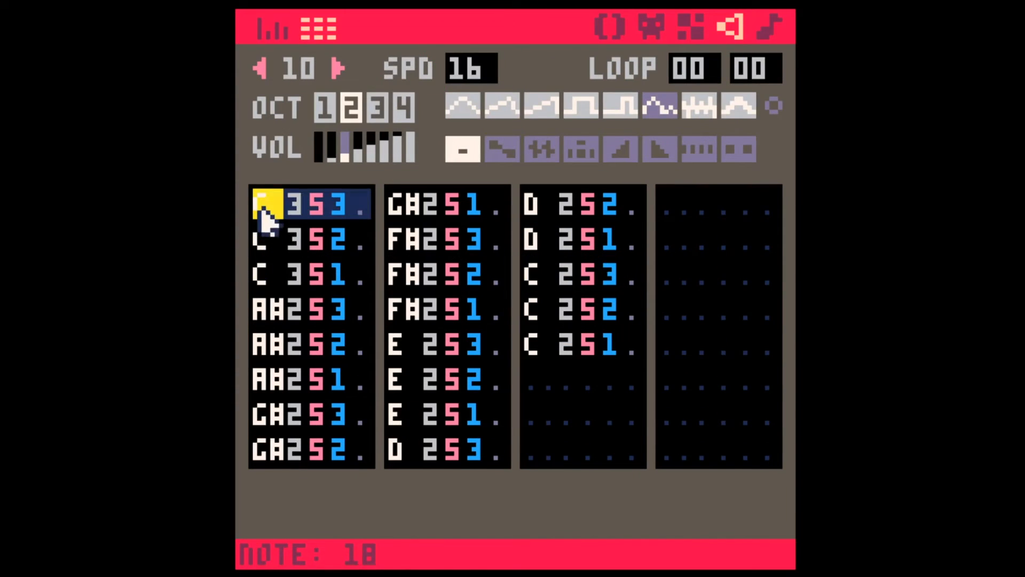
pyautogui.keyDown('shift'); pyautogui.click(614, 341); pyautogui.keyUp('shift')
pyautogui.hotkey('ctrl', 'c')
pyautogui.click(539, 379)
pyautogui.hotkey('ctrl', 'v')
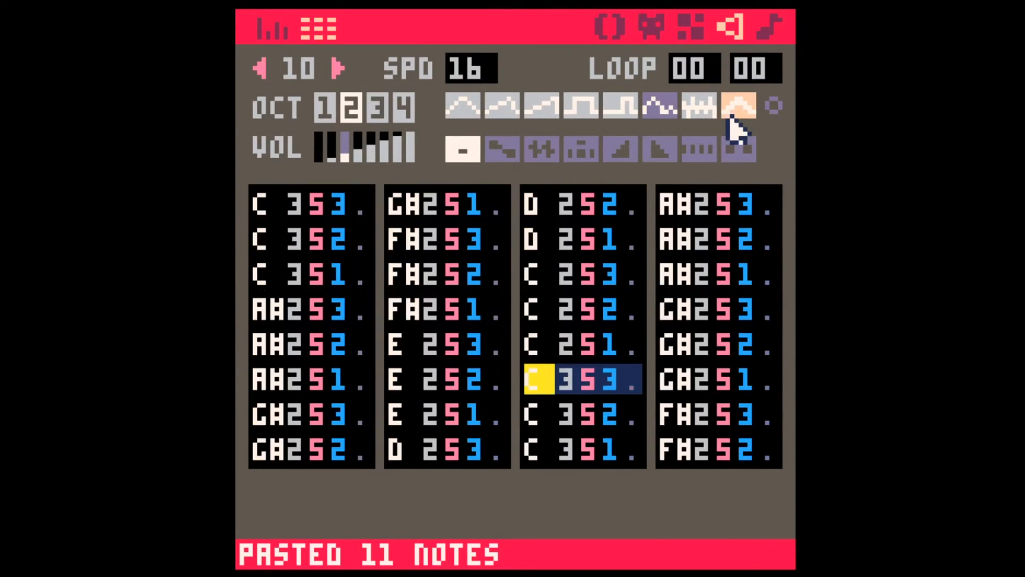
# Step: Copy all notes of sound effect 10 into sound effect 11 starting at the second row, and set their volume to 1
pyautogui.click(271, 205)
pyautogui.keyDown('shift'); pyautogui.click(773, 454); pyautogui.keyUp('shift')
pyautogui.hotkey('ctrl', 'c')
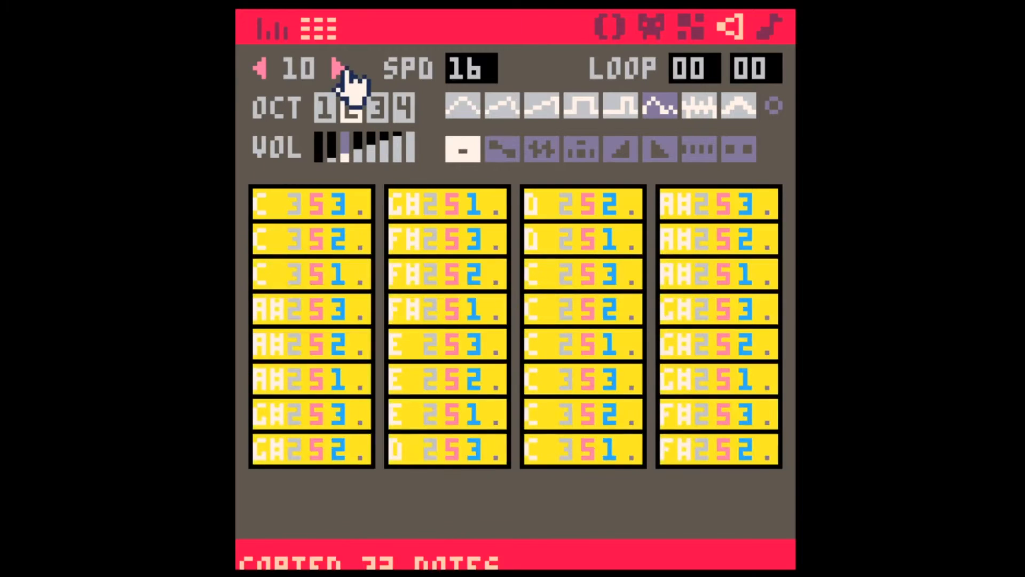
pyautogui.click(337, 68)
pyautogui.click(275, 239)
pyautogui.hotkey('ctrl', 'v')
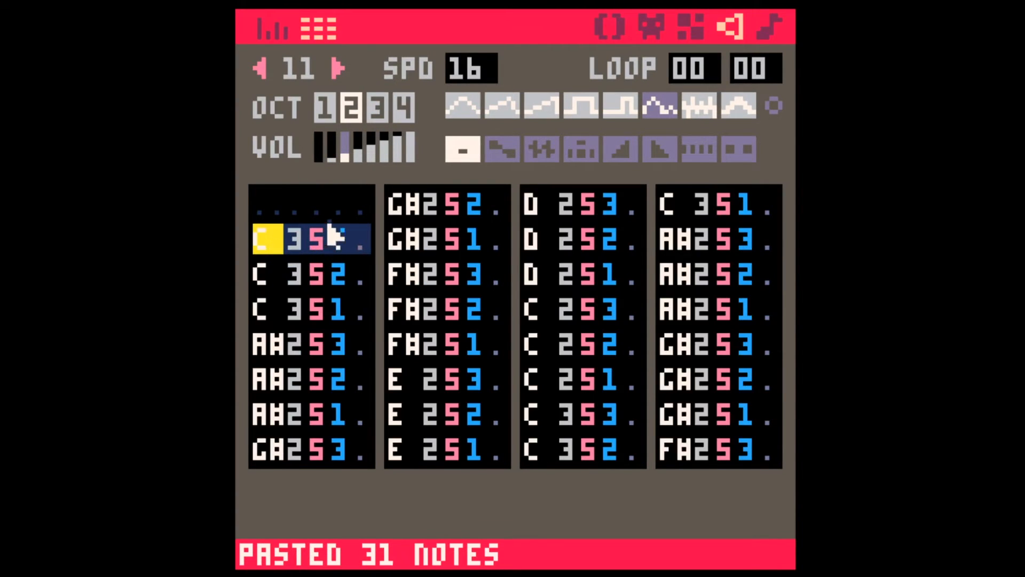
pyautogui.click(332, 152)
# Step: Play music pattern 00 with all four channels, stop it and return to sound effect 11
pyautogui.click(769, 29)
pyautogui.press('space')
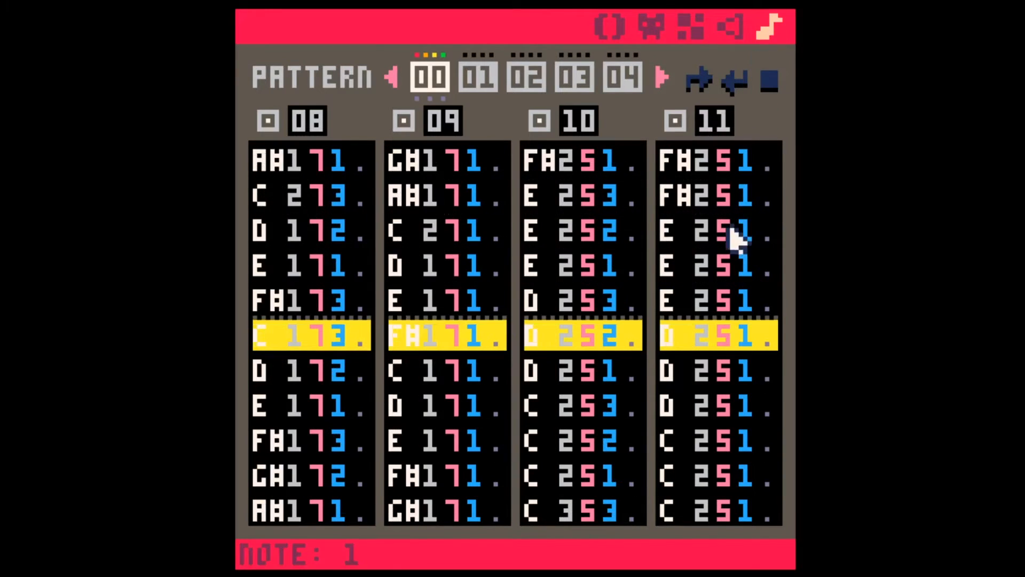
pyautogui.click(704, 334)
pyautogui.press('space')
pyautogui.click(730, 27)
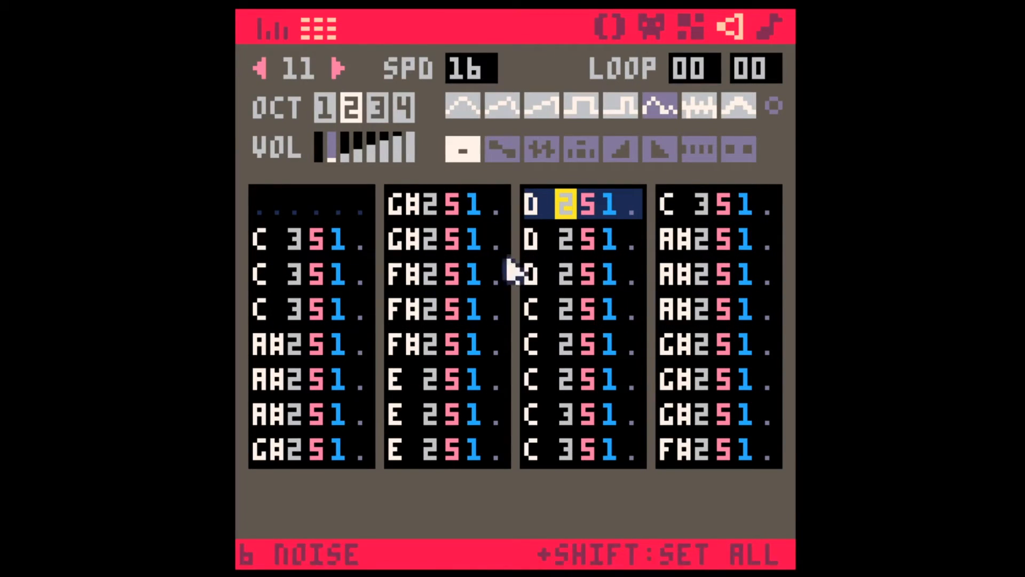
# Step: Apply the fade out effect to every note in sound effect 11 and play music pattern 00 from the music editor
pyautogui.keyDown('shift'); pyautogui.click(660, 151); pyautogui.keyUp('shift')
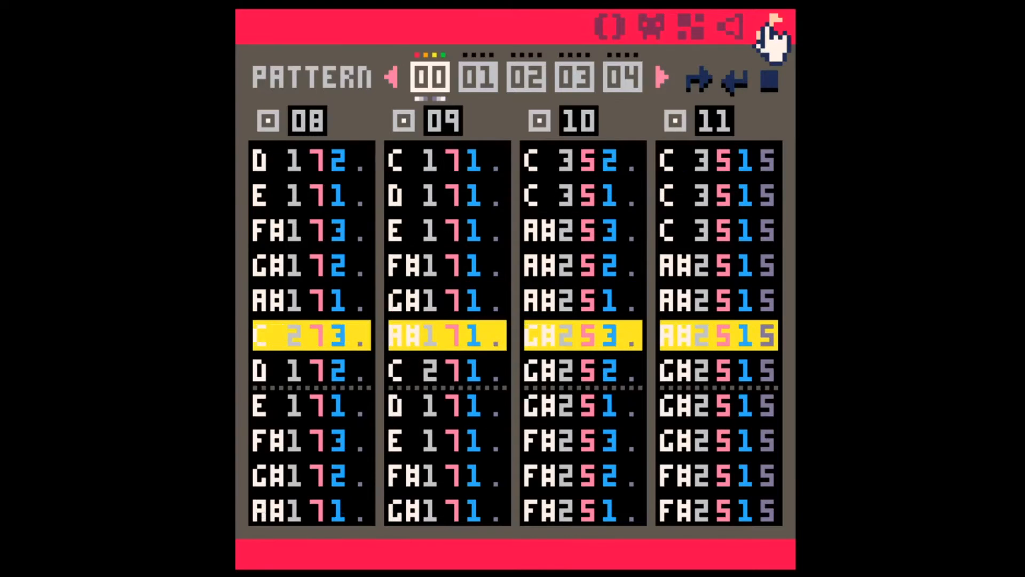
pyautogui.click(723, 322)
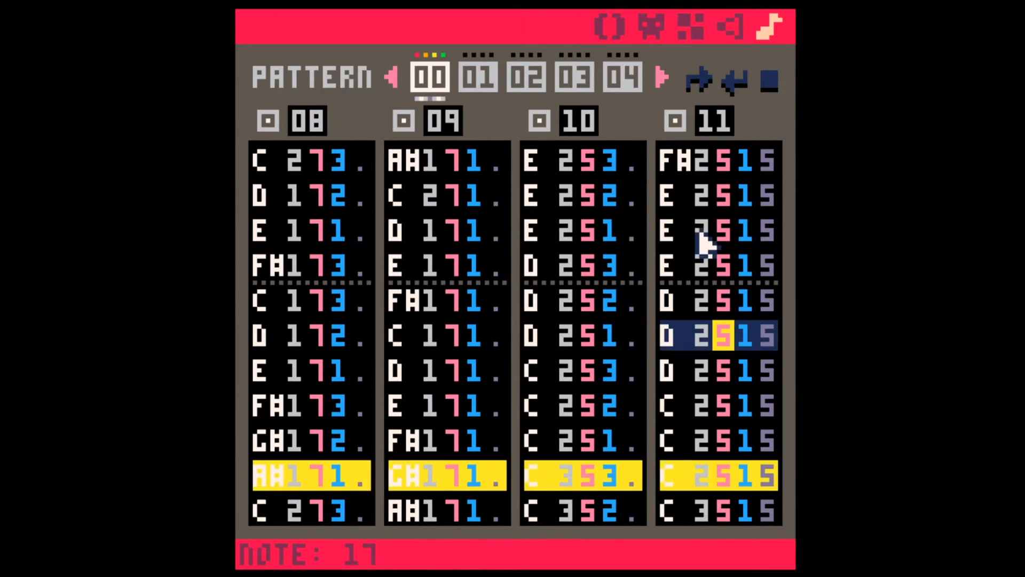
pyautogui.scroll(3, 696, 218)
pyautogui.click(715, 224)
# Step: Turn on the loop start and loop end for music pattern 00 and play it
pyautogui.click(700, 81)
pyautogui.click(736, 83)
pyautogui.press('space')
pyautogui.press('Down')
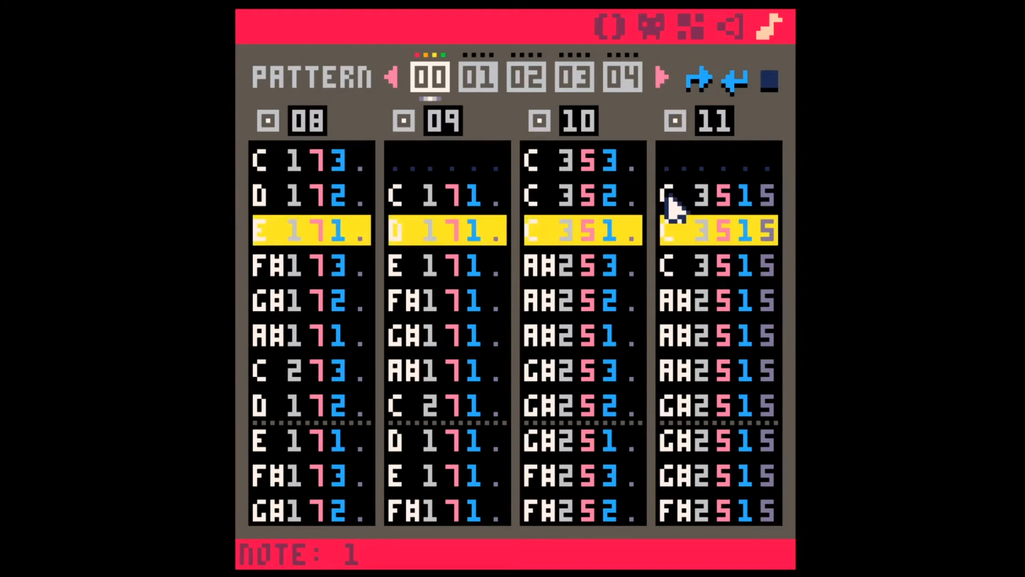
pyautogui.press('Down')
pyautogui.press('Down')
pyautogui.press('space')
# Step: Insert an empty row at the second row of sound effect 11 to delay its notes, and replay music pattern 00
pyautogui.click(675, 206)
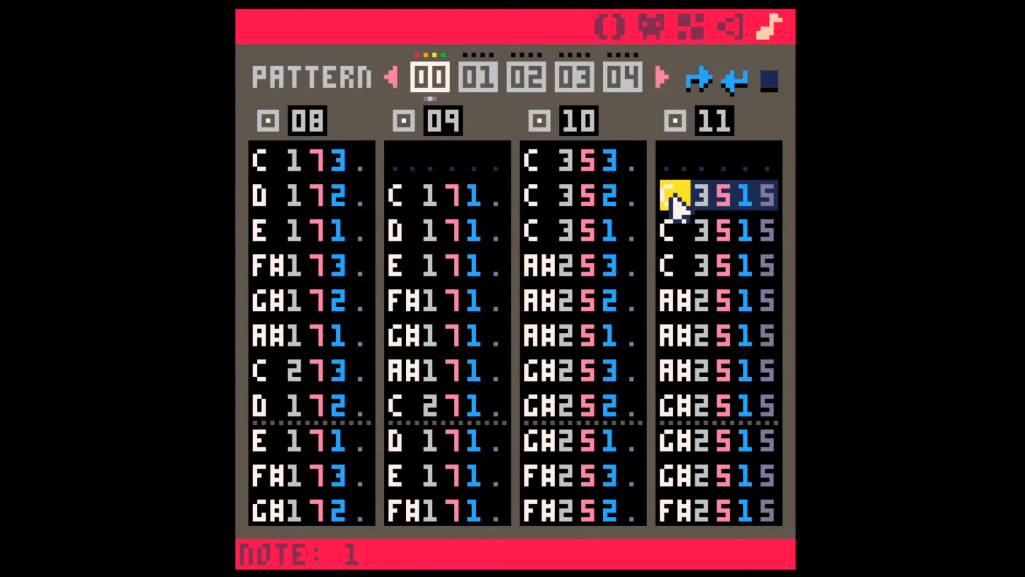
pyautogui.press('Return')
pyautogui.press('space')
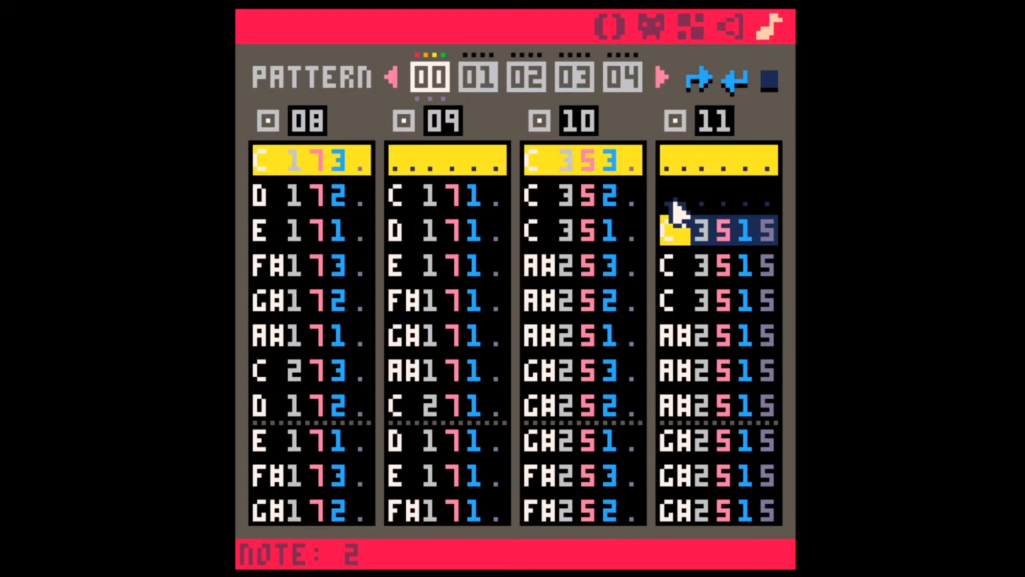
pyautogui.press('space')
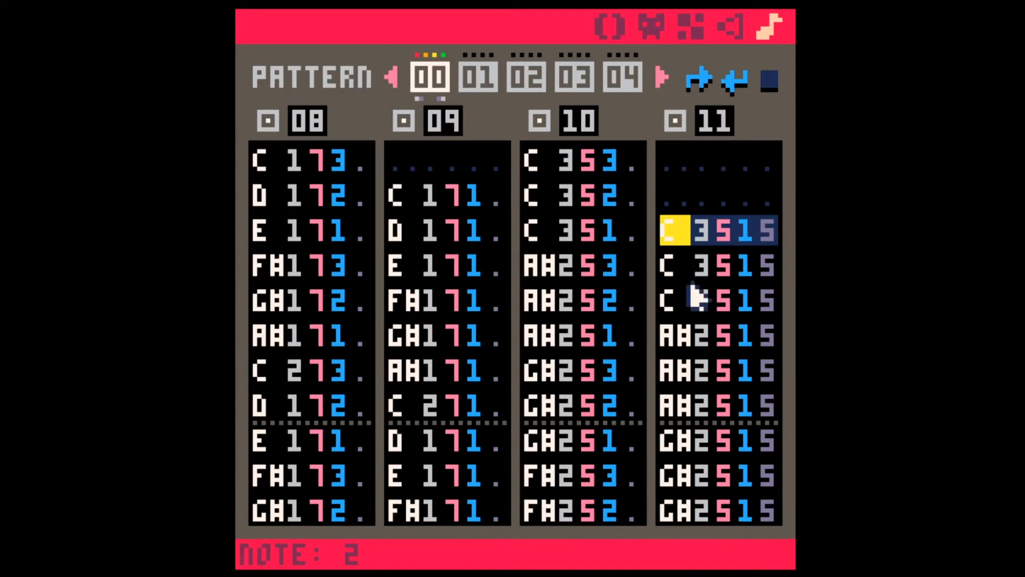
# Step: Transpose all notes of sound effect 11 up by 12 semitones in the sound effect editor and play it
pyautogui.click(702, 233)
pyautogui.click(734, 24)
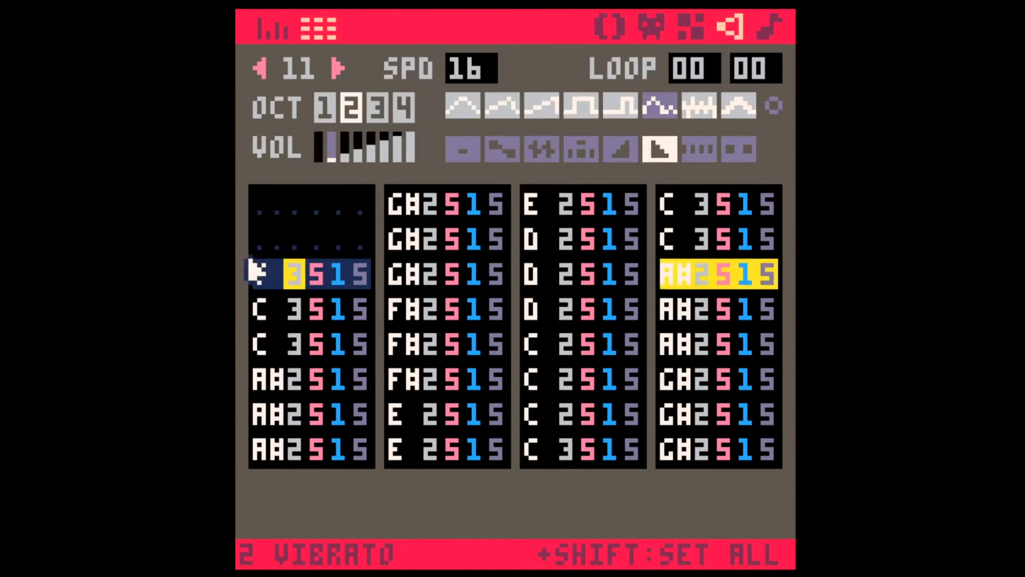
pyautogui.click(257, 211)
pyautogui.keyDown('shift'); pyautogui.click(764, 442); pyautogui.keyUp('shift')
pyautogui.hotkey('alt', 'shift', 'Up')
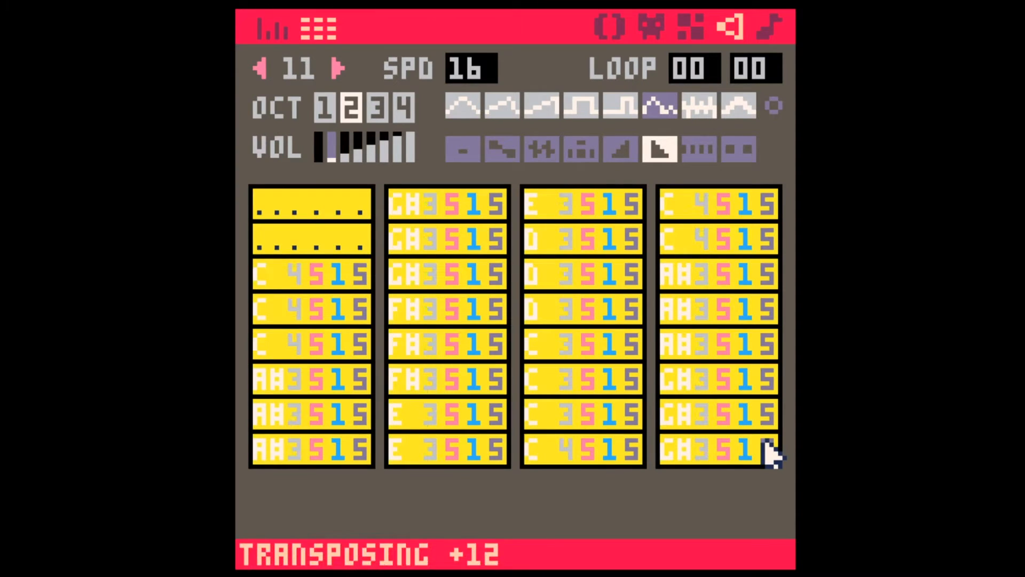
pyautogui.click(587, 307)
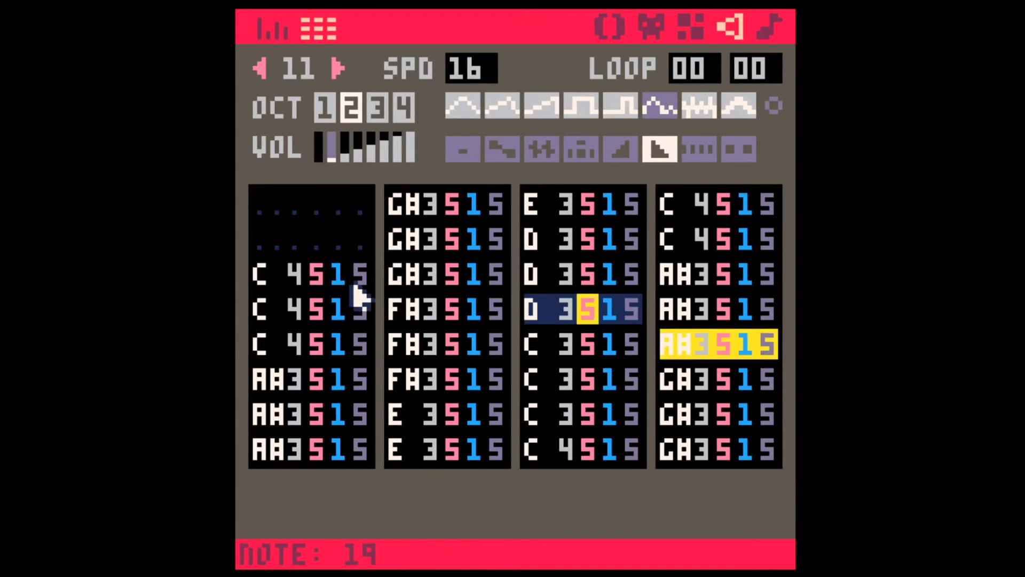
# Step: Set the octaves in sound effect 11 in descending groups of three: 4-3-2 for the two high C groups and 3-2-1 for all others
pyautogui.click(300, 274)
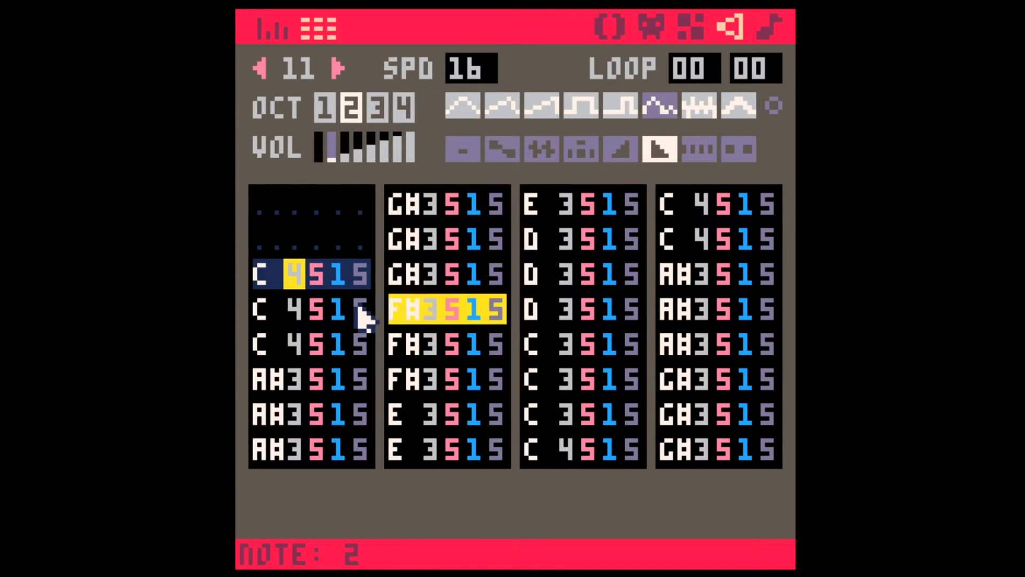
pyautogui.write('4323213')
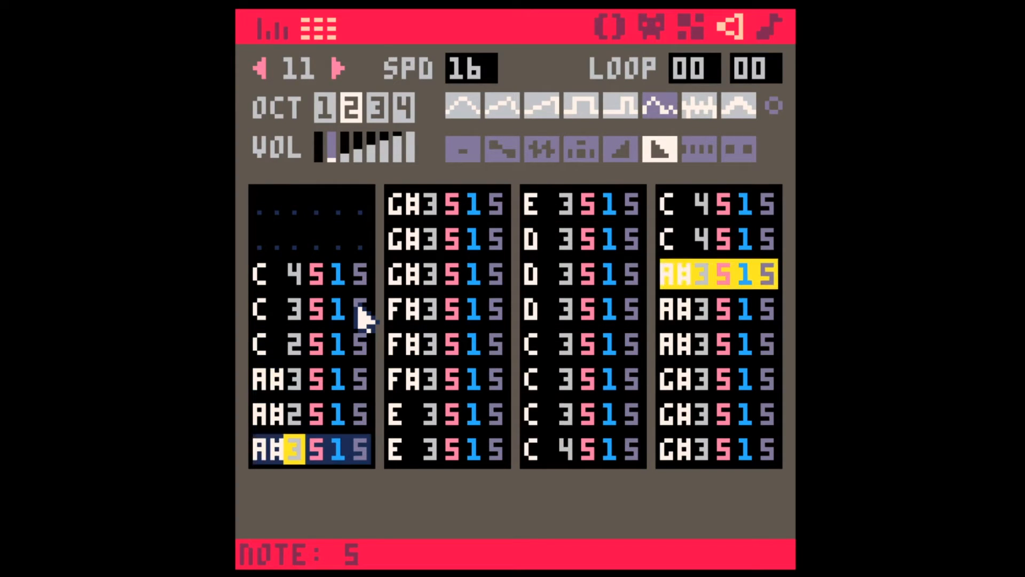
pyautogui.write('21321321321')
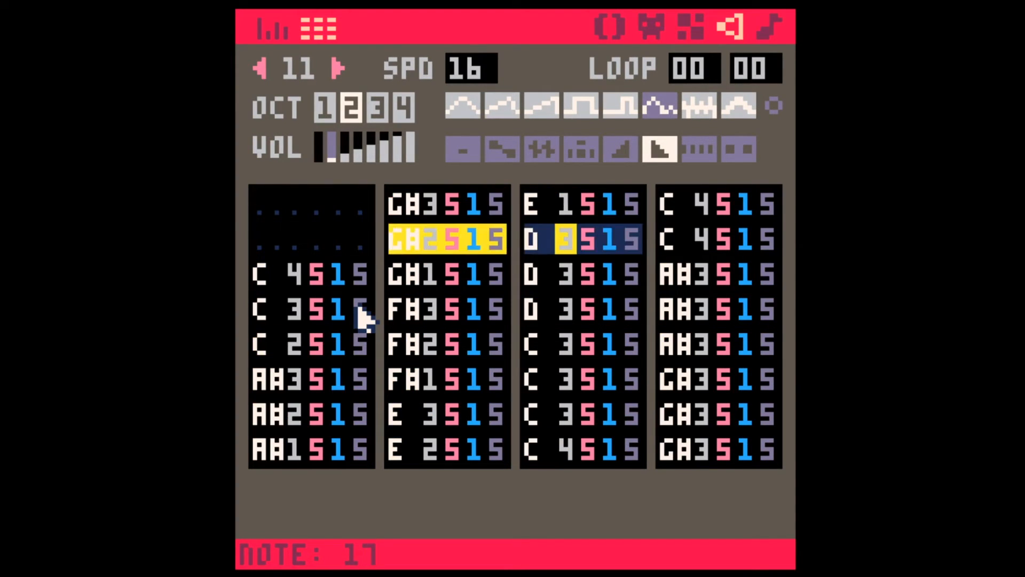
pyautogui.write('321432321')
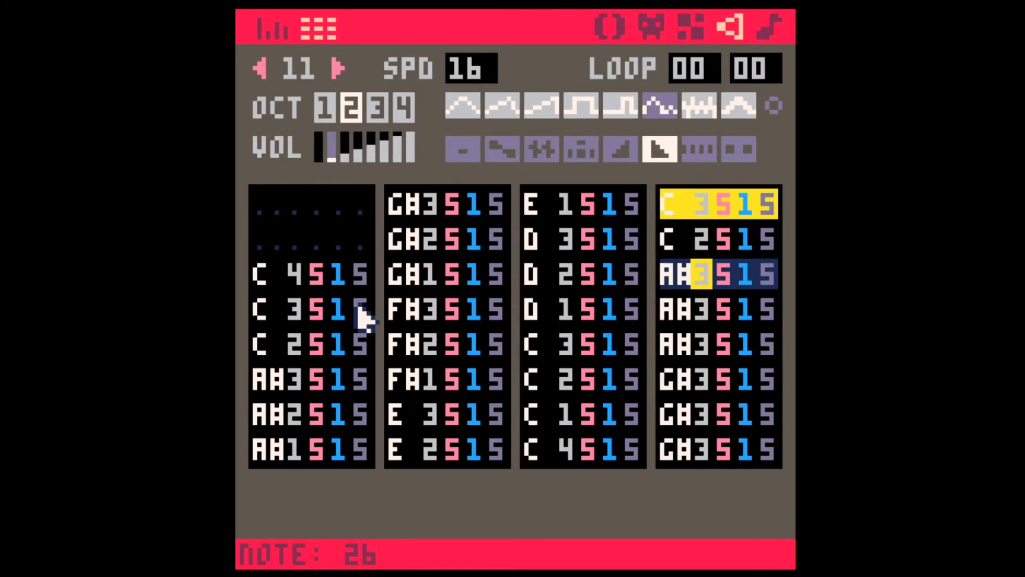
pyautogui.write('321')
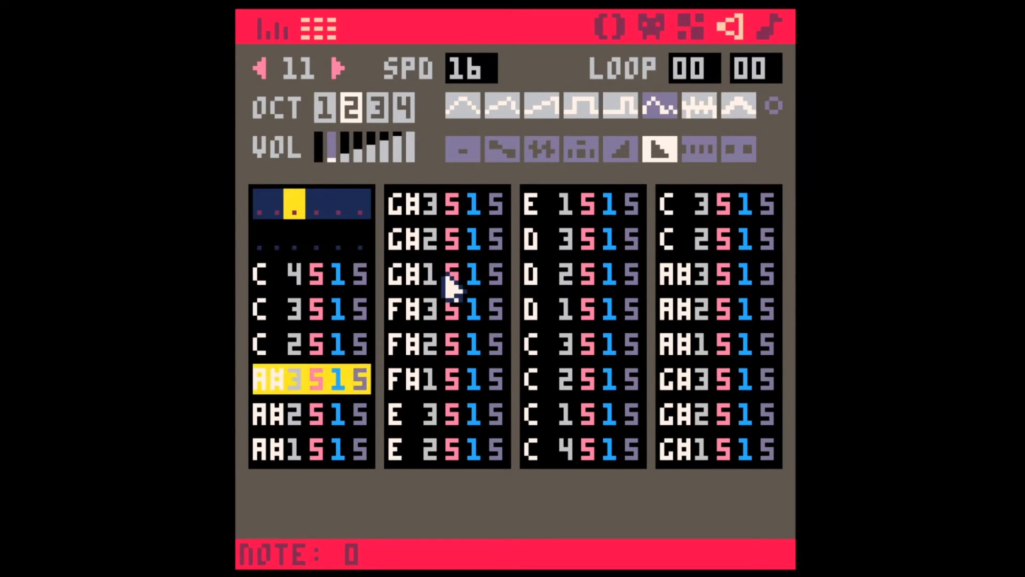
pyautogui.click(541, 213)
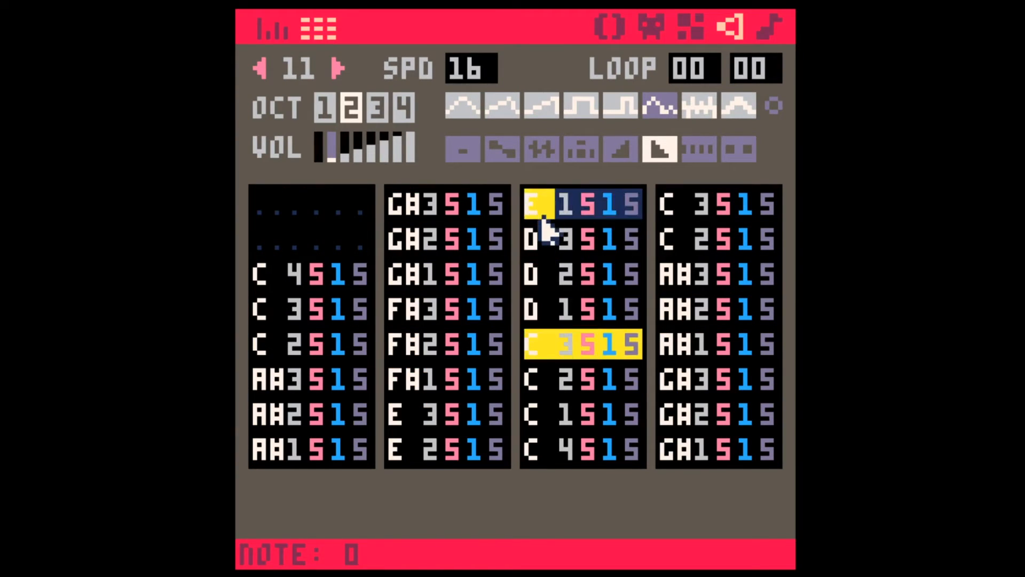
# Step: Turn off looping for music pattern 00 and duplicate the pattern into pattern 01
pyautogui.click(769, 27)
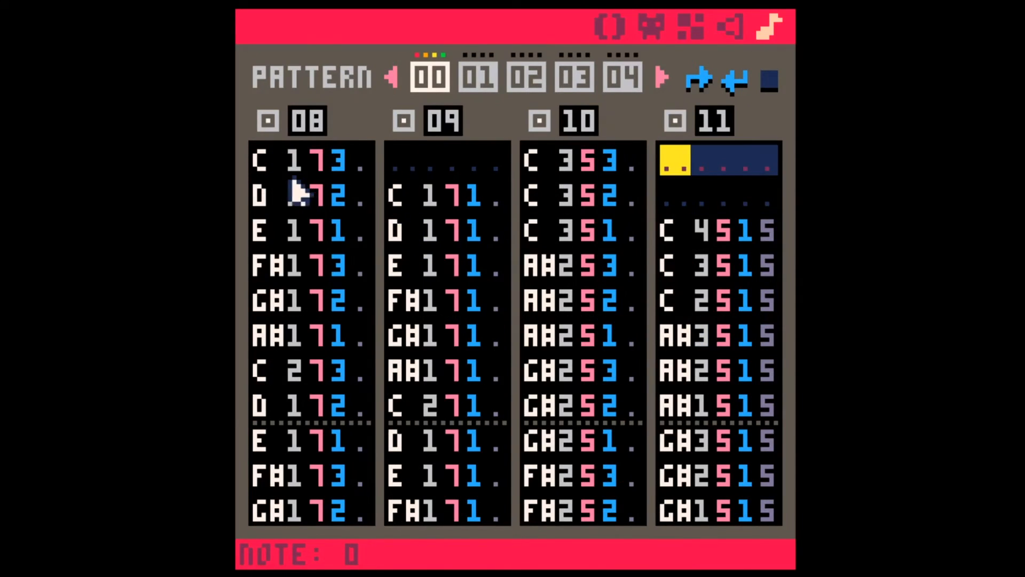
pyautogui.click(267, 160)
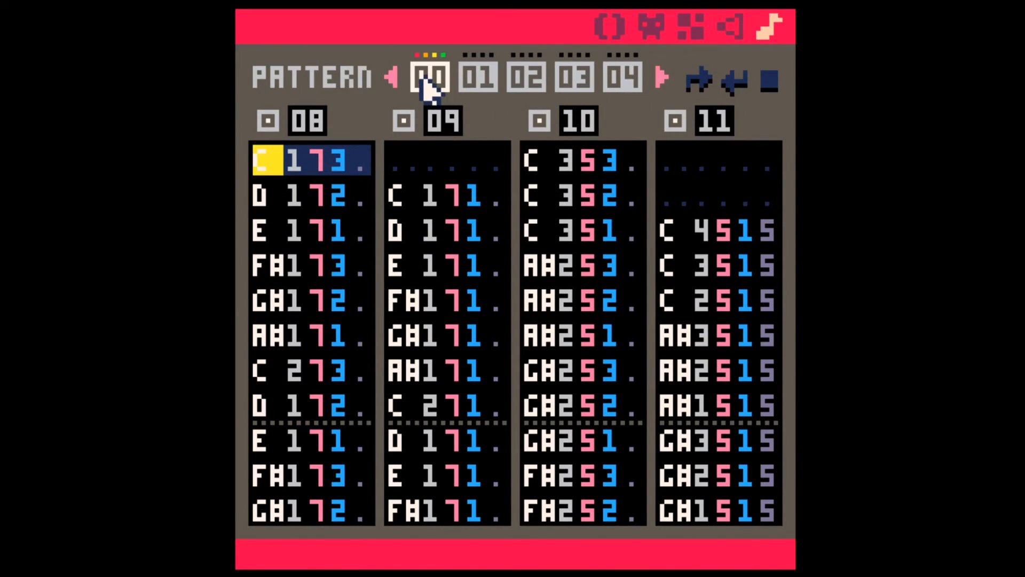
pyautogui.hotkey('ctrl', 'c')
pyautogui.click(474, 84)
pyautogui.hotkey('ctrl', 'v')
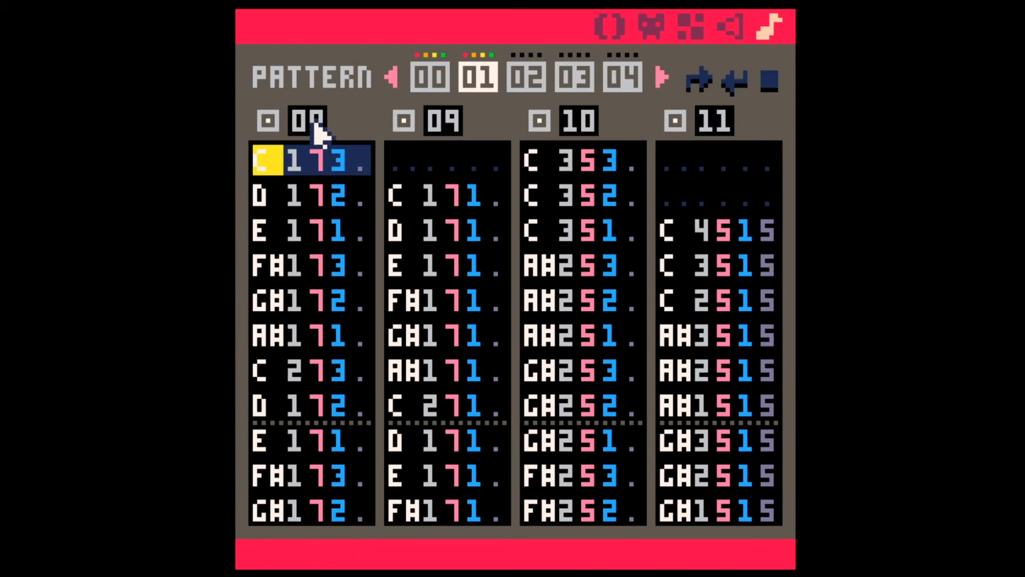
# Step: Copy sound effects 08 through 11 together and paste them into slots 12 through 15
pyautogui.click(730, 25)
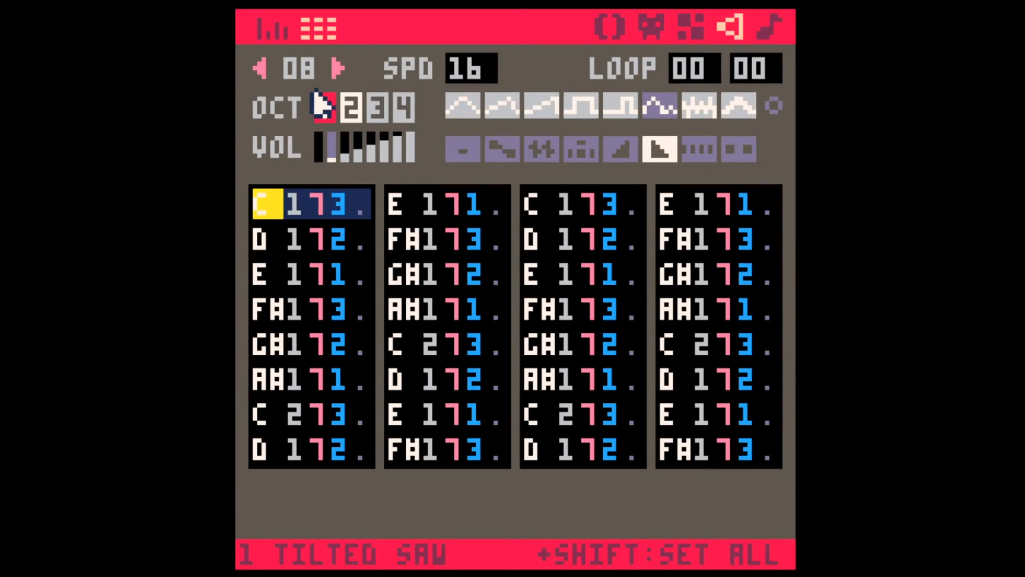
pyautogui.click(334, 64)
pyautogui.keyDown('shift'); pyautogui.click(334, 65); pyautogui.keyUp('shift')
pyautogui.keyDown('shift'); pyautogui.click(334, 64); pyautogui.keyUp('shift')
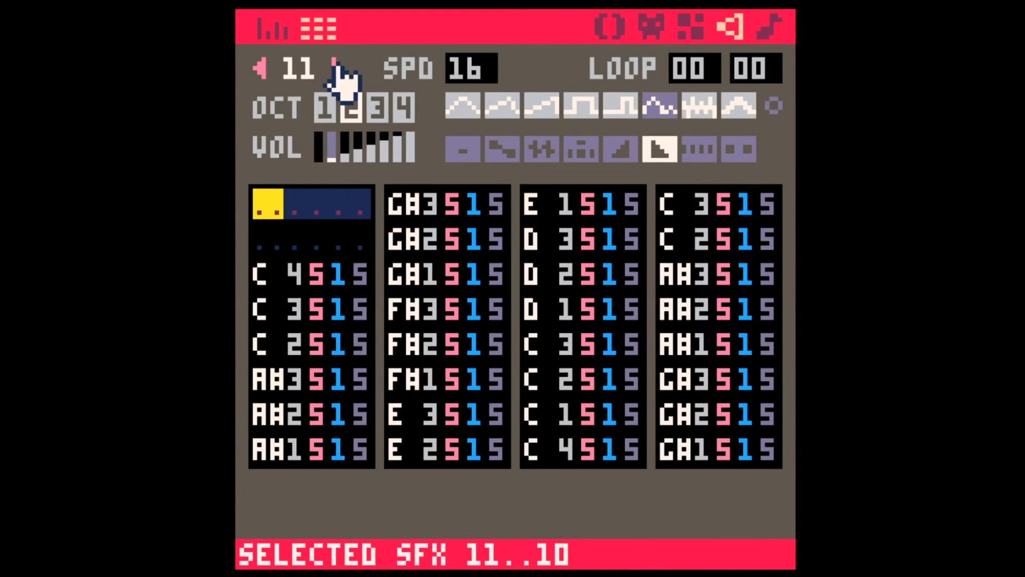
pyautogui.hotkey('ctrl', 'c')
pyautogui.click(260, 68)
pyautogui.click(260, 68)
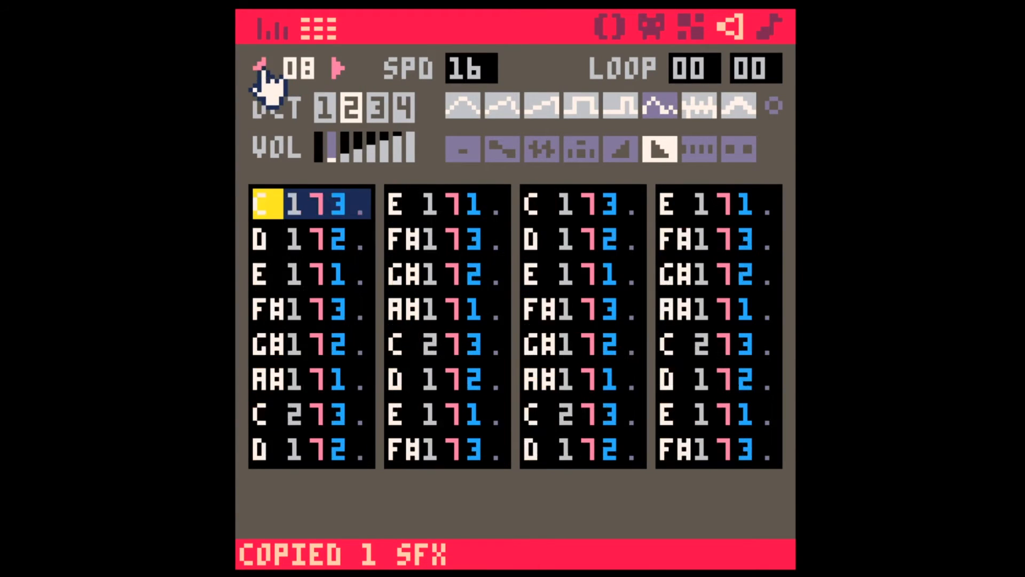
pyautogui.click(260, 68)
pyautogui.keyDown('shift'); pyautogui.click(334, 64); pyautogui.keyUp('shift')
pyautogui.keyDown('shift'); pyautogui.click(334, 64); pyautogui.keyUp('shift')
pyautogui.keyDown('shift'); pyautogui.click(335, 64); pyautogui.keyUp('shift')
pyautogui.hotkey('ctrl', 'c')
pyautogui.click(334, 64)
pyautogui.hotkey('ctrl', 'v')
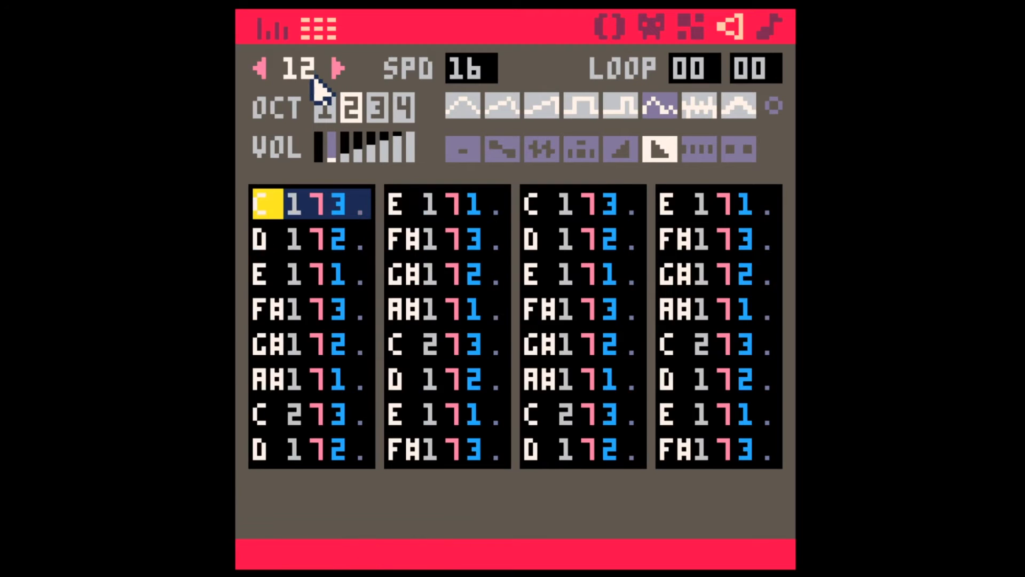
# Step: Enable the first channel of music pattern 02 and assign sound effect 12 to it
pyautogui.click(766, 27)
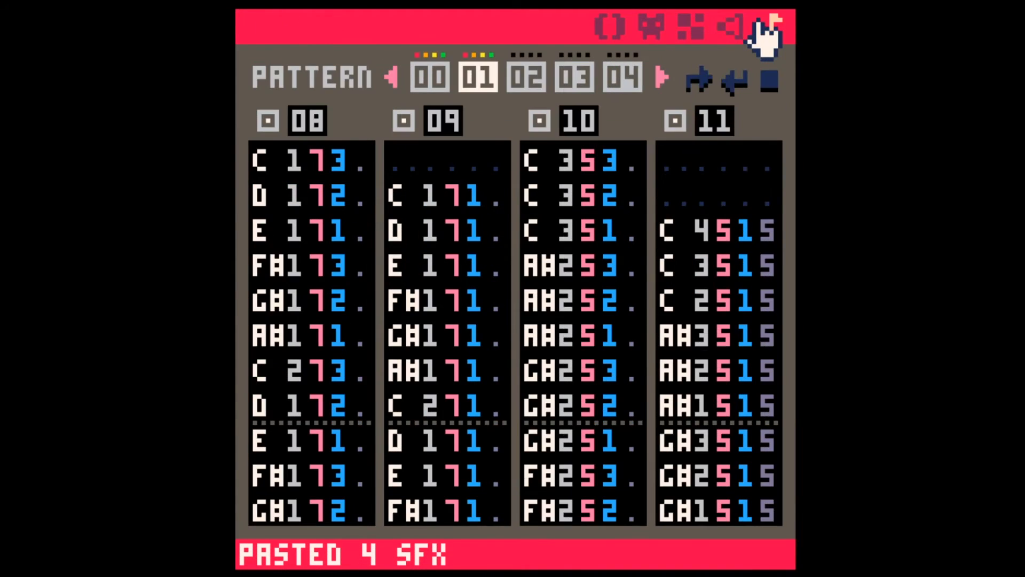
pyautogui.click(536, 89)
pyautogui.click(272, 123)
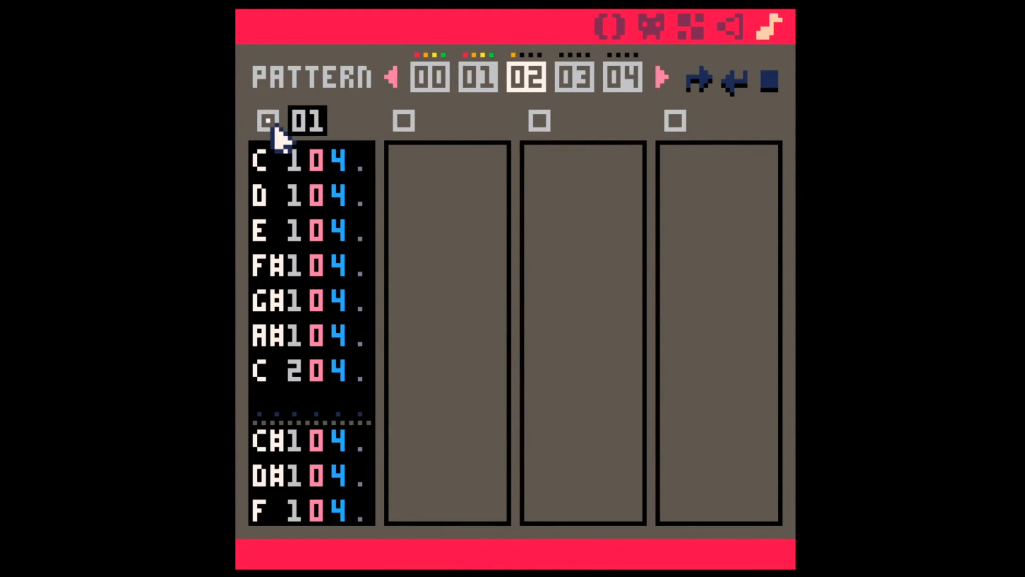
pyautogui.keyDown('shift'); pyautogui.click(299, 123); pyautogui.keyUp('shift')
pyautogui.keyDown('shift'); pyautogui.click(293, 129); pyautogui.keyUp('shift')
pyautogui.keyDown('shift'); pyautogui.click(292, 131); pyautogui.keyUp('shift')
pyautogui.rightClick(301, 131)
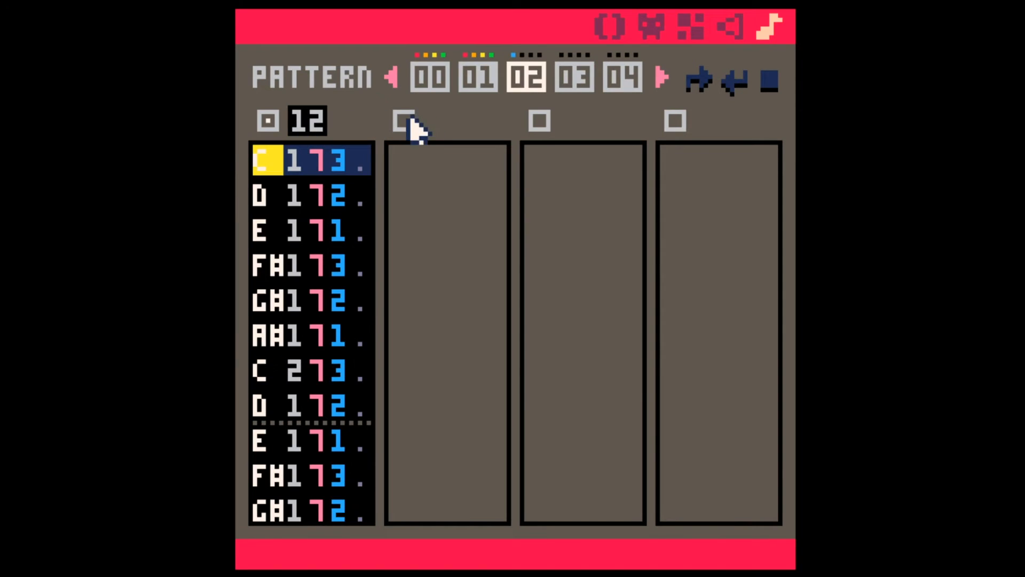
# Step: Enable the second and third channels of music pattern 02 and assign sound effects 13 and 14 to them
pyautogui.click(404, 123)
pyautogui.keyDown('shift'); pyautogui.click(442, 137); pyautogui.keyUp('shift')
pyautogui.keyDown('shift'); pyautogui.click(442, 138); pyautogui.keyUp('shift')
pyautogui.keyDown('shift'); pyautogui.click(442, 138); pyautogui.keyUp('shift')
pyautogui.rightClick(442, 138)
pyautogui.click(540, 121)
pyautogui.keyDown('shift'); pyautogui.click(583, 129); pyautogui.keyUp('shift')
pyautogui.keyDown('shift'); pyautogui.click(579, 131); pyautogui.keyUp('shift')
pyautogui.rightClick(579, 131)
# Step: Enable the fourth channel of music pattern 02 and assign sound effect 15 to it
pyautogui.click(675, 121)
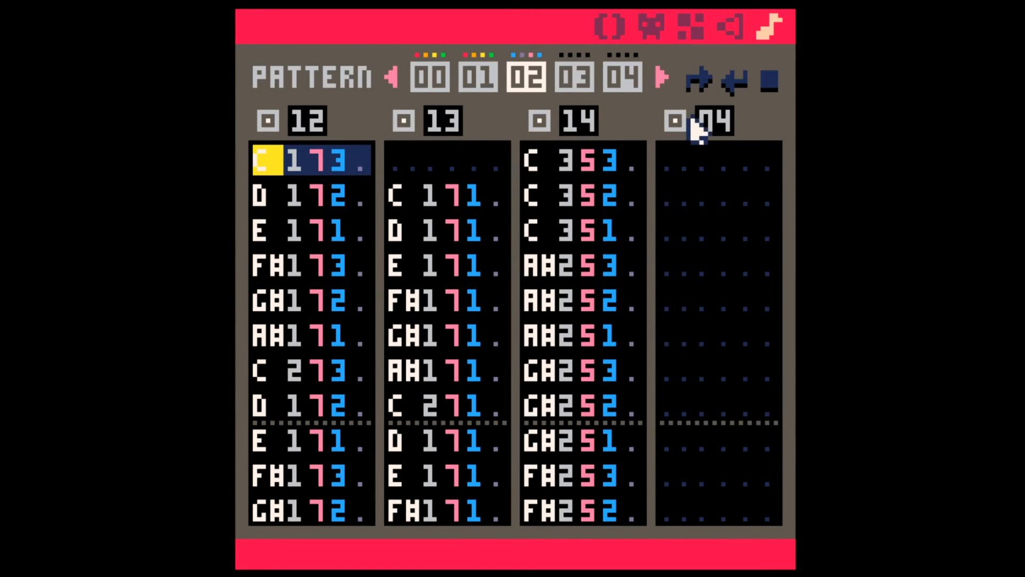
pyautogui.keyDown('shift'); pyautogui.click(694, 123); pyautogui.keyUp('shift')
pyautogui.keyDown('shift'); pyautogui.click(694, 124); pyautogui.keyUp('shift')
pyautogui.click(694, 124)
pyautogui.click(694, 124)
pyautogui.click(694, 124)
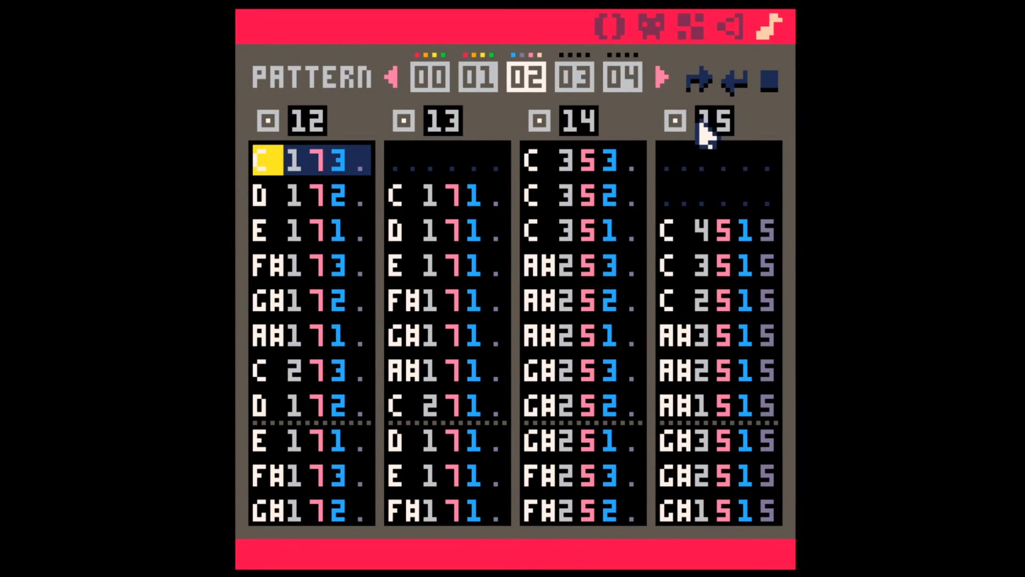
pyautogui.press('space')
# Step: Transpose all notes of sound effects 12 and 13 up by one semitone
pyautogui.click(270, 163)
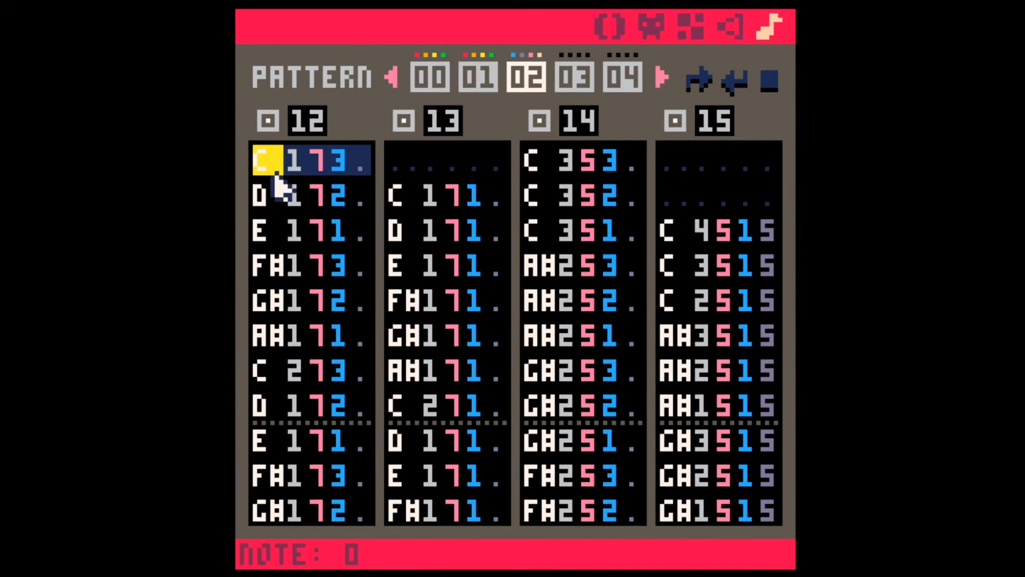
pyautogui.click(720, 29)
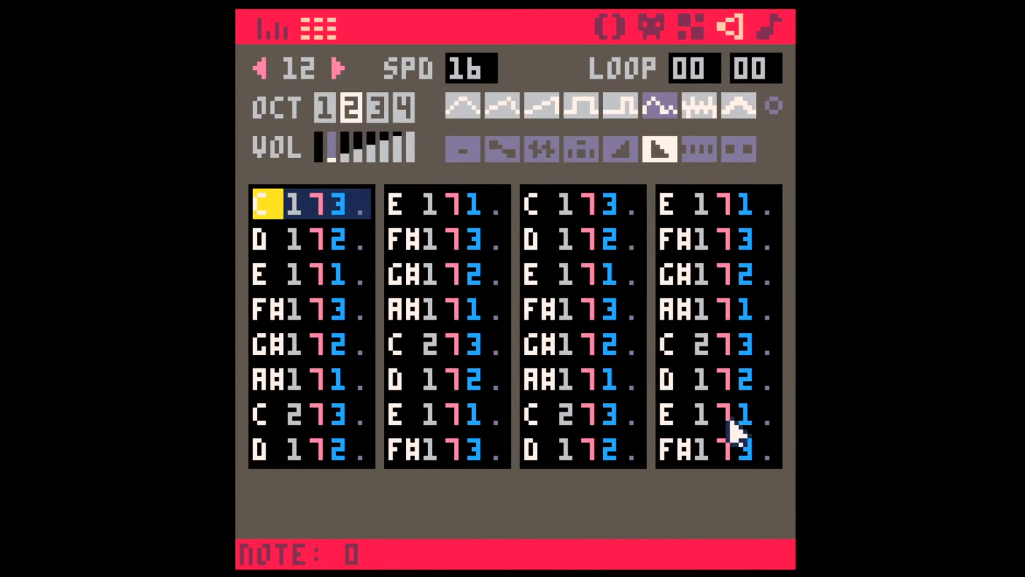
pyautogui.keyDown('shift'); pyautogui.click(762, 448); pyautogui.keyUp('shift')
pyautogui.scroll(1, 591, 238)
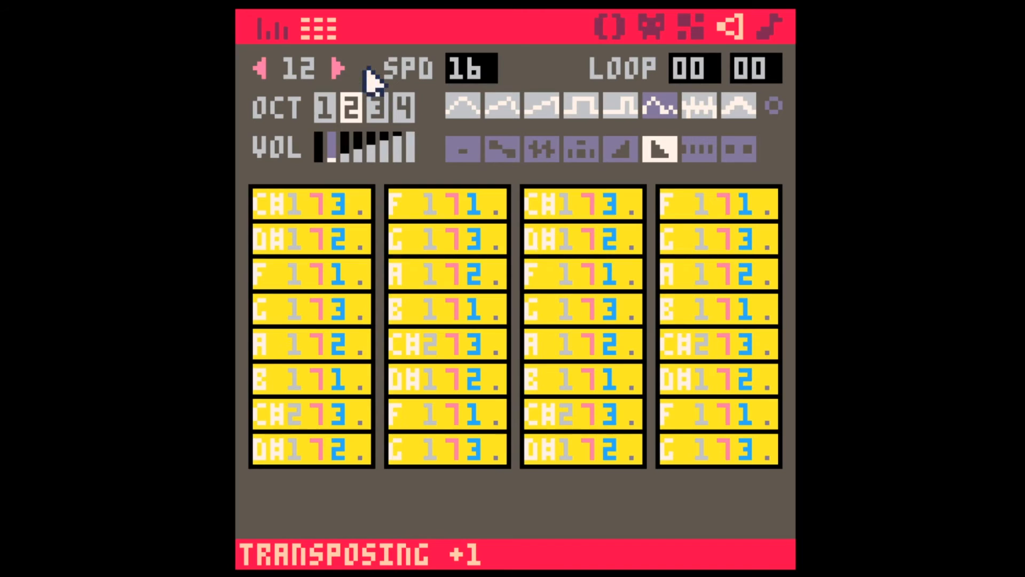
pyautogui.click(338, 68)
pyautogui.click(268, 196)
pyautogui.keyDown('shift'); pyautogui.click(769, 451); pyautogui.keyUp('shift')
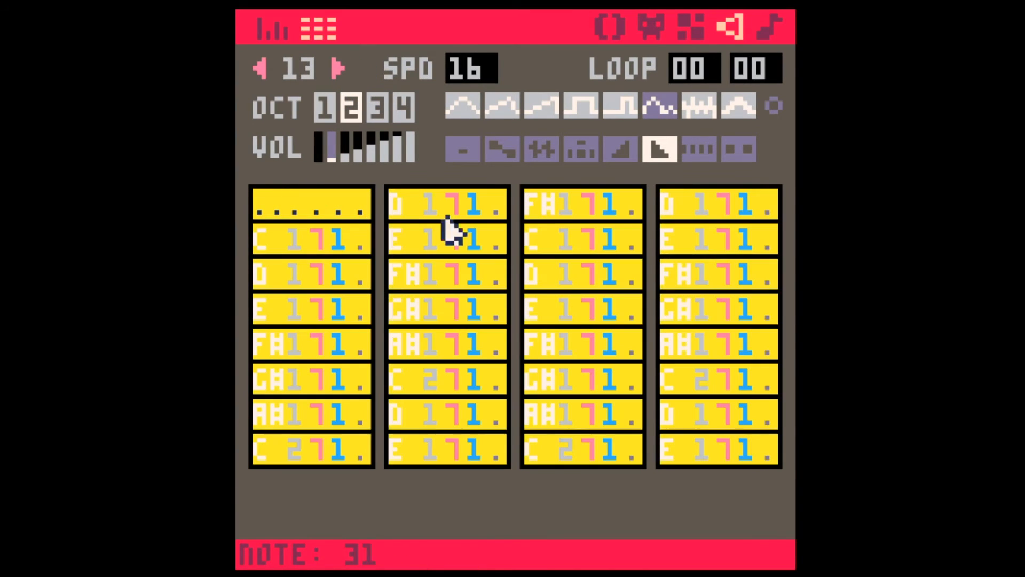
pyautogui.scroll(1, 577, 320)
# Step: Transpose all notes of sound effects 14 and 15 up by one semitone
pyautogui.click(338, 68)
pyautogui.click(268, 203)
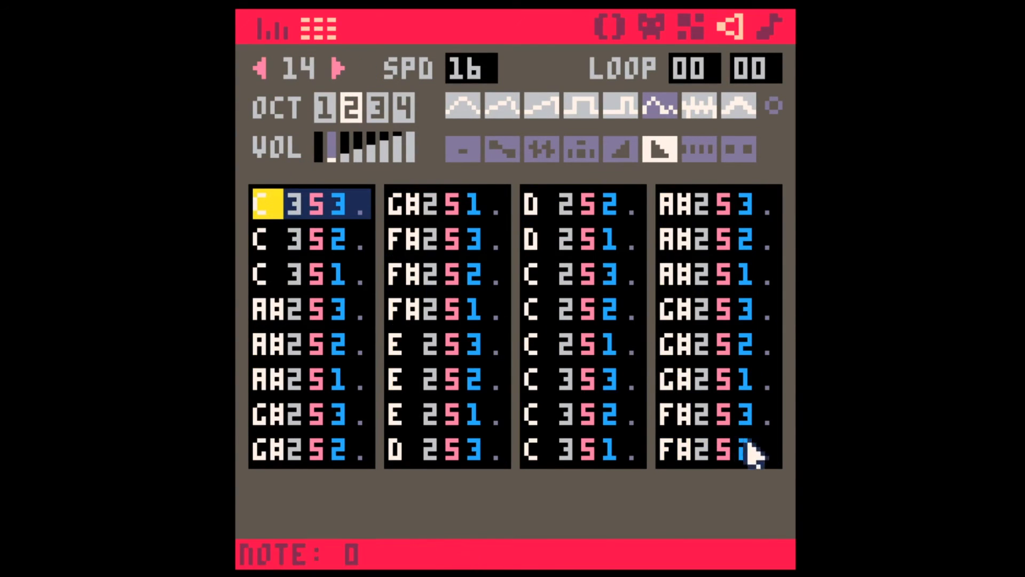
pyautogui.keyDown('shift'); pyautogui.click(764, 451); pyautogui.keyUp('shift')
pyautogui.scroll(1, 377, 151)
pyautogui.click(338, 68)
pyautogui.click(268, 202)
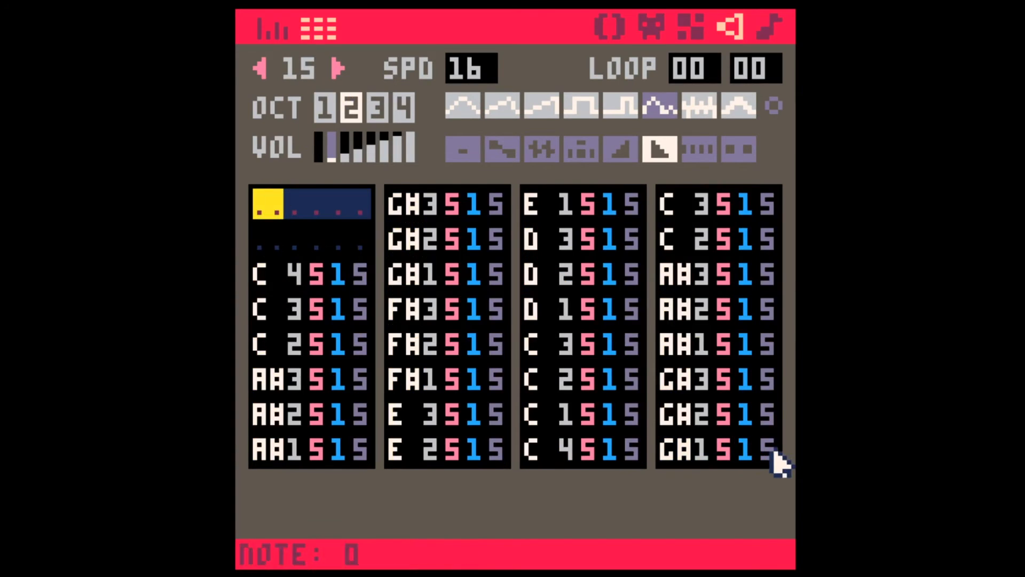
pyautogui.keyDown('shift'); pyautogui.click(772, 454); pyautogui.keyUp('shift')
pyautogui.scroll(1, 753, 361)
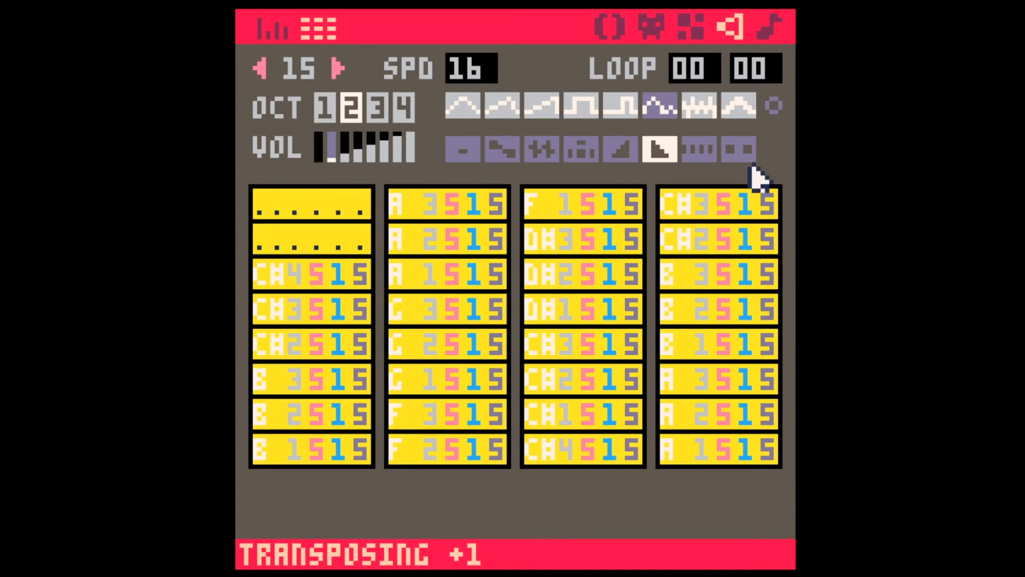
# Step: Copy music pattern 02 into pattern 03 and turn on the loop-back marker for pattern 03
pyautogui.click(768, 28)
pyautogui.hotkey('ctrl', 'c')
pyautogui.click(568, 85)
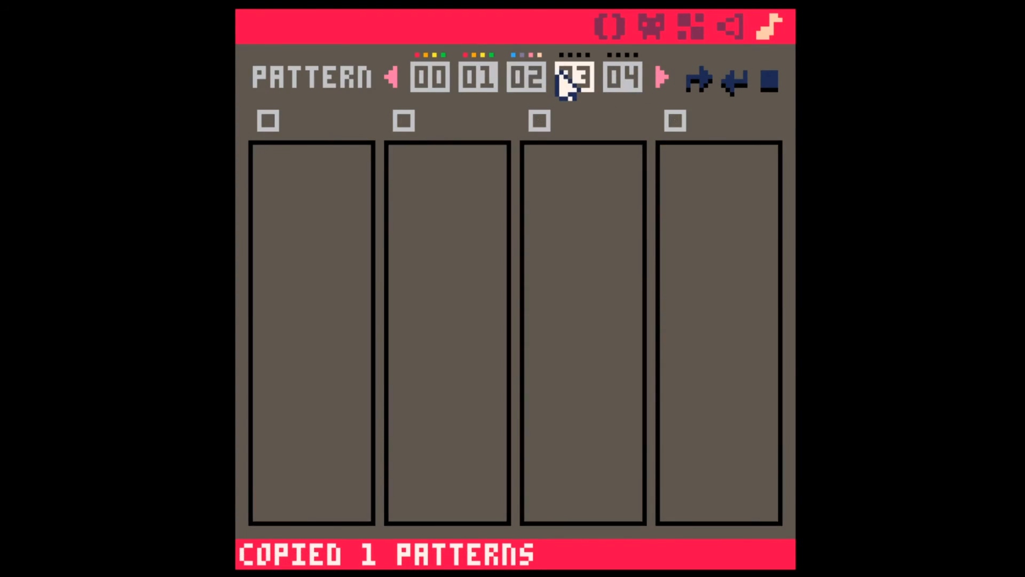
pyautogui.hotkey('ctrl', 'v')
pyautogui.click(732, 83)
pyautogui.click(719, 221)
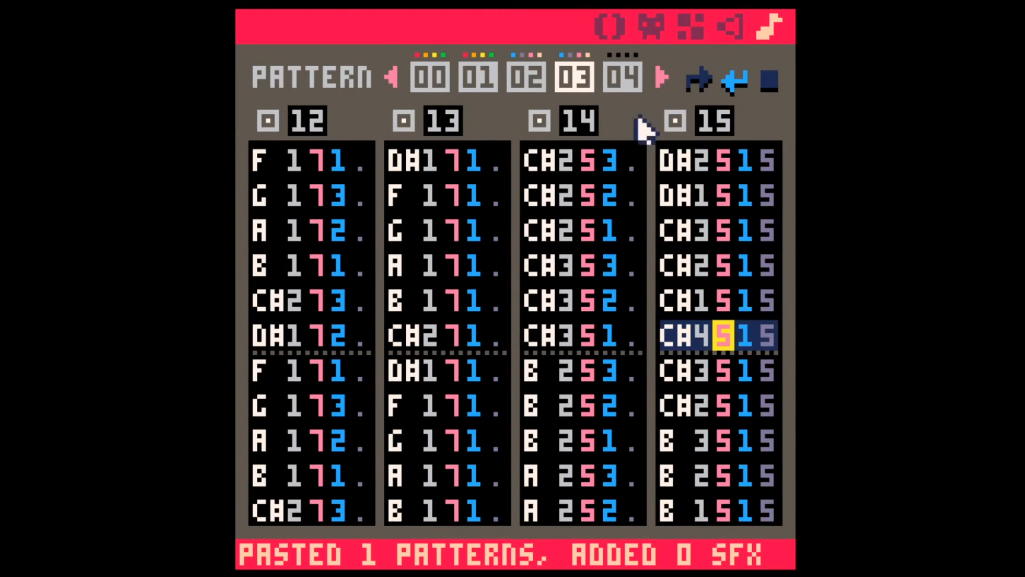
# Step: Play the song back from music pattern 00 and stop it during pattern 01
pyautogui.click(513, 76)
pyautogui.click(477, 85)
pyautogui.click(425, 85)
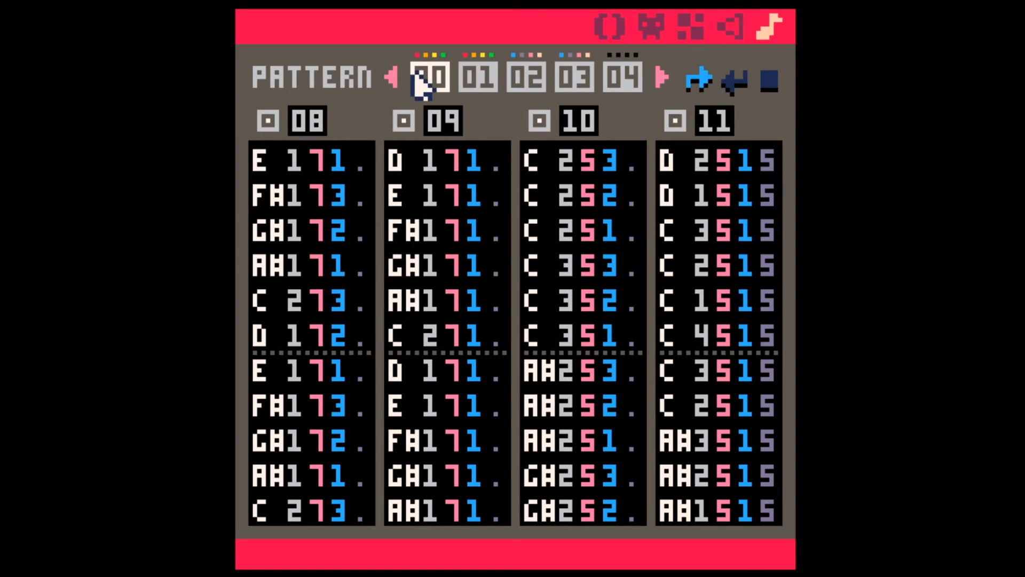
pyautogui.press('space')
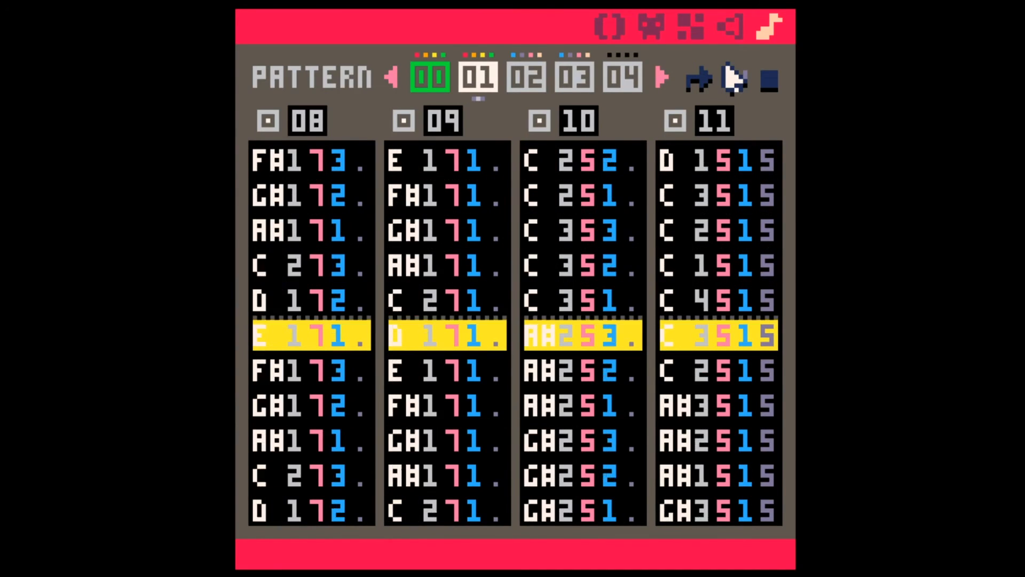
pyautogui.click(721, 187)
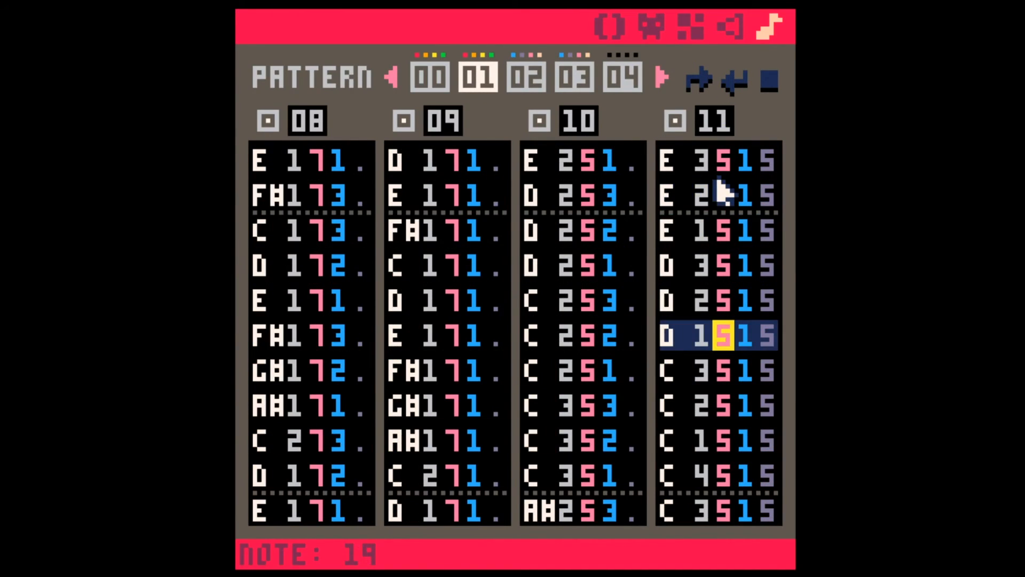
# Step: Examine the third-channel notes of sound effect 10 in music pattern 01, from the first row through the F# notes
pyautogui.scroll(4, 582, 174)
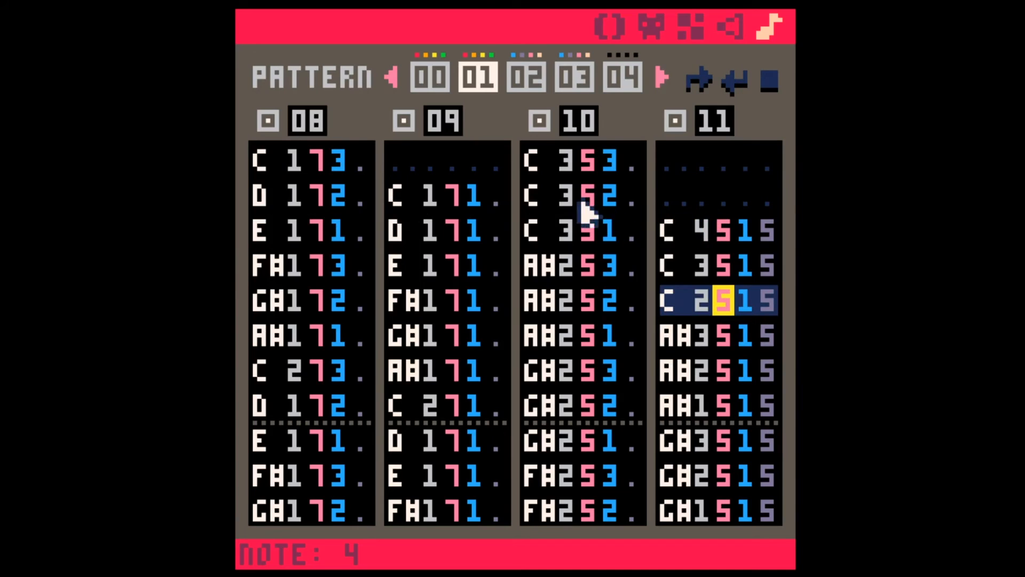
pyautogui.click(430, 86)
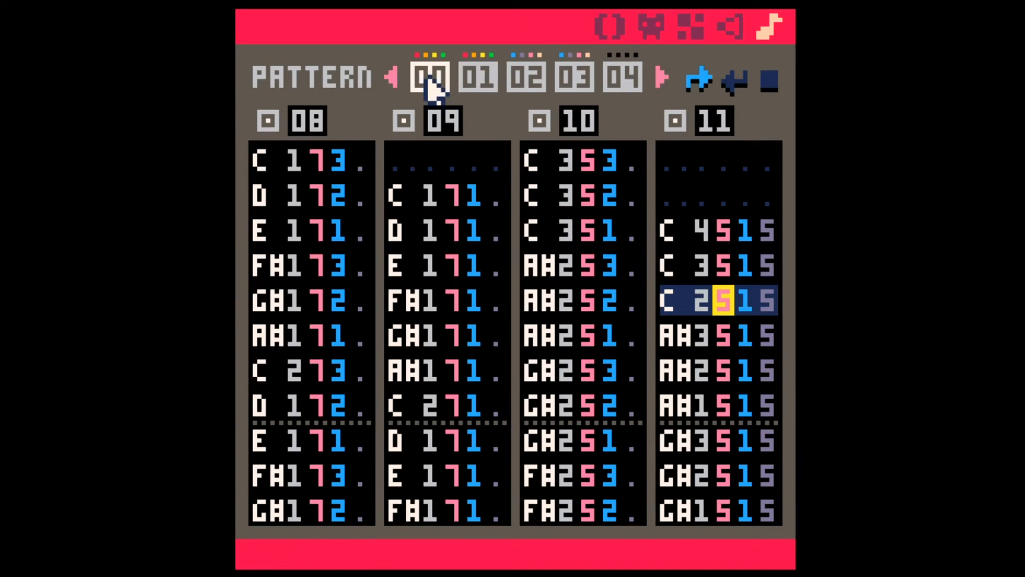
pyautogui.click(464, 81)
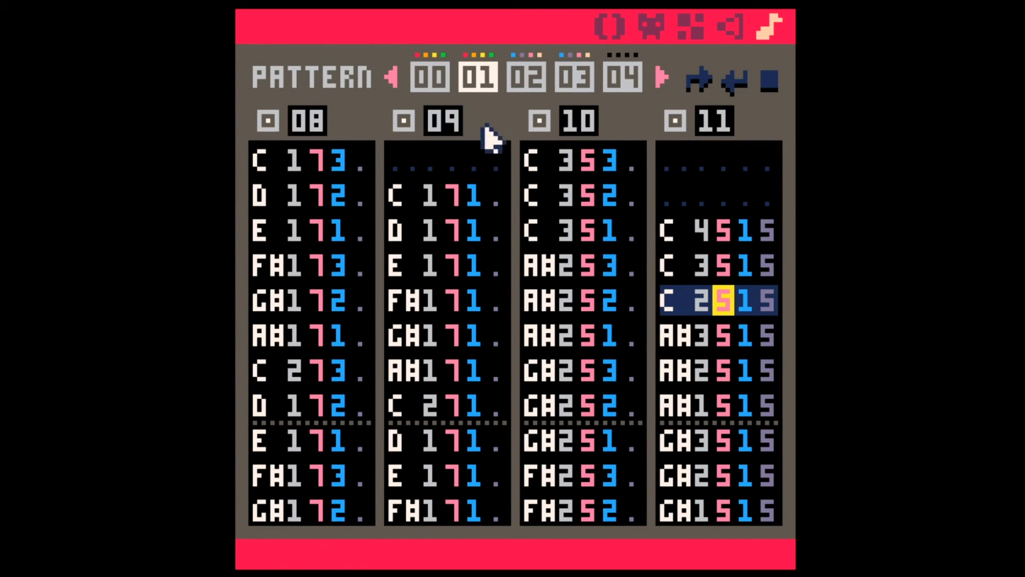
pyautogui.moveTo(537, 163); pyautogui.dragTo(635, 235)
pyautogui.press('space')
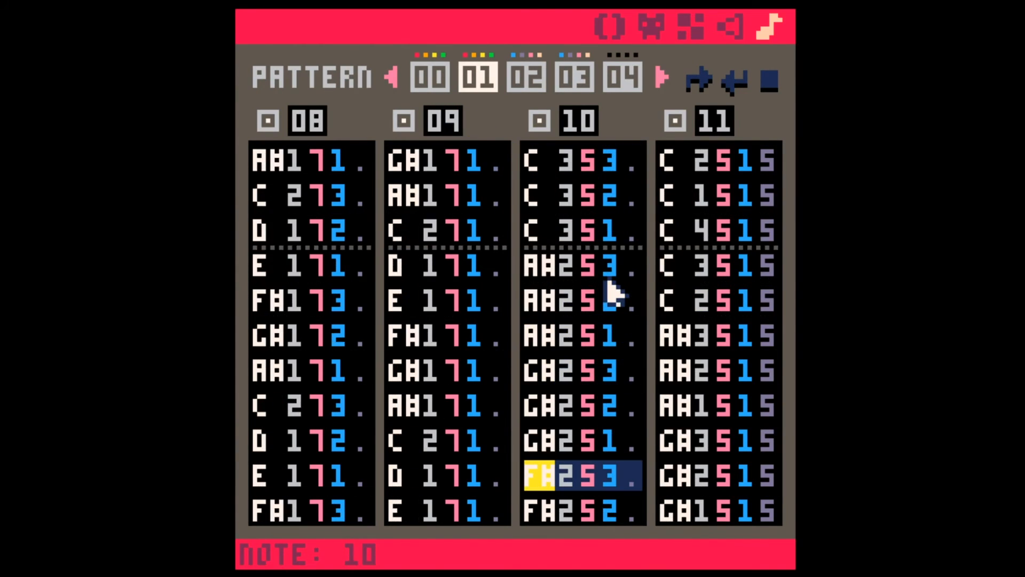
pyautogui.moveTo(544, 478); pyautogui.dragTo(613, 503)
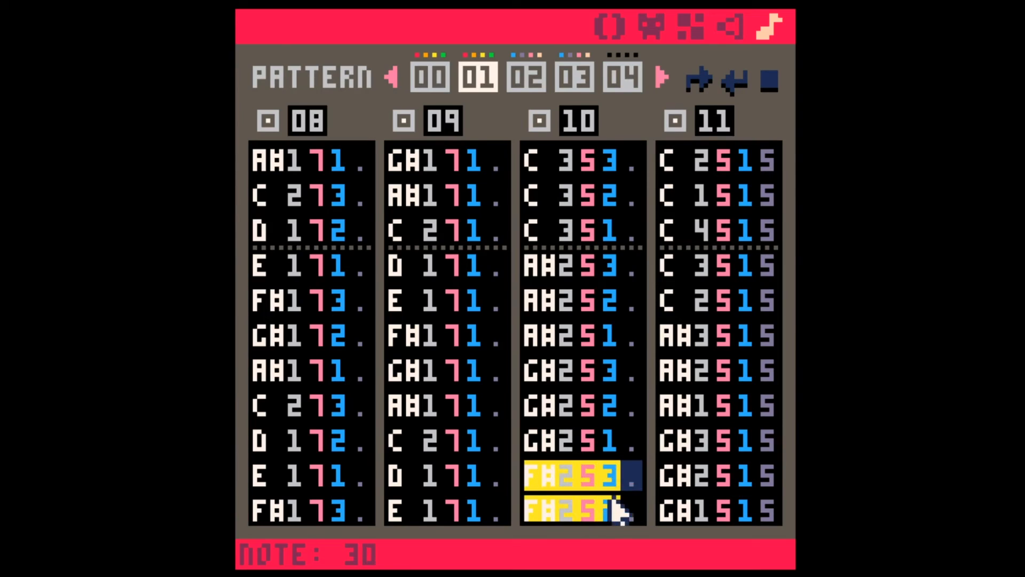
pyautogui.scroll(8, 588, 471)
pyautogui.click(537, 165)
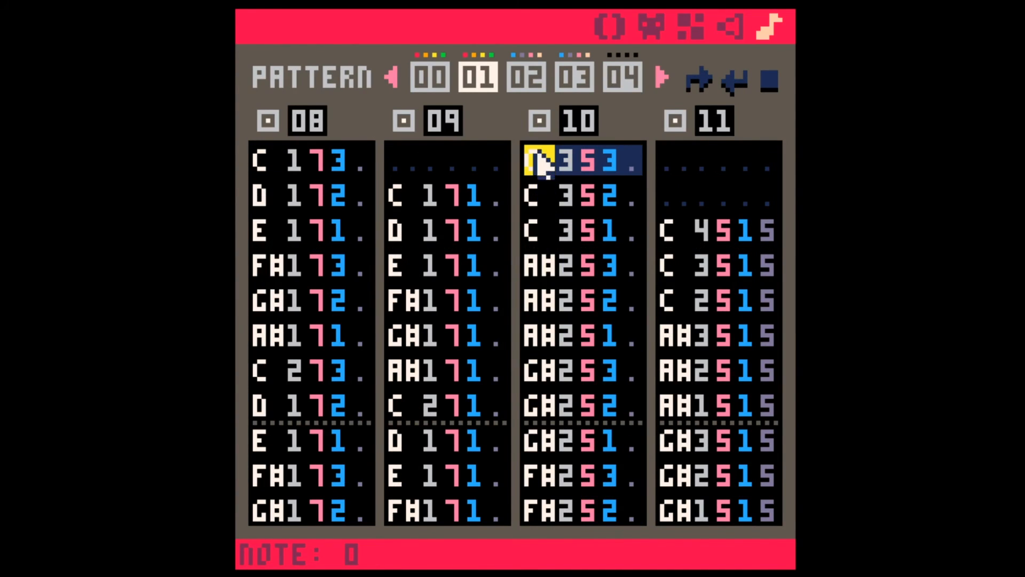
# Step: Examine the opening C notes of sound effect 11 in music pattern 00 and compare them with the transposed pattern 03
pyautogui.click(430, 78)
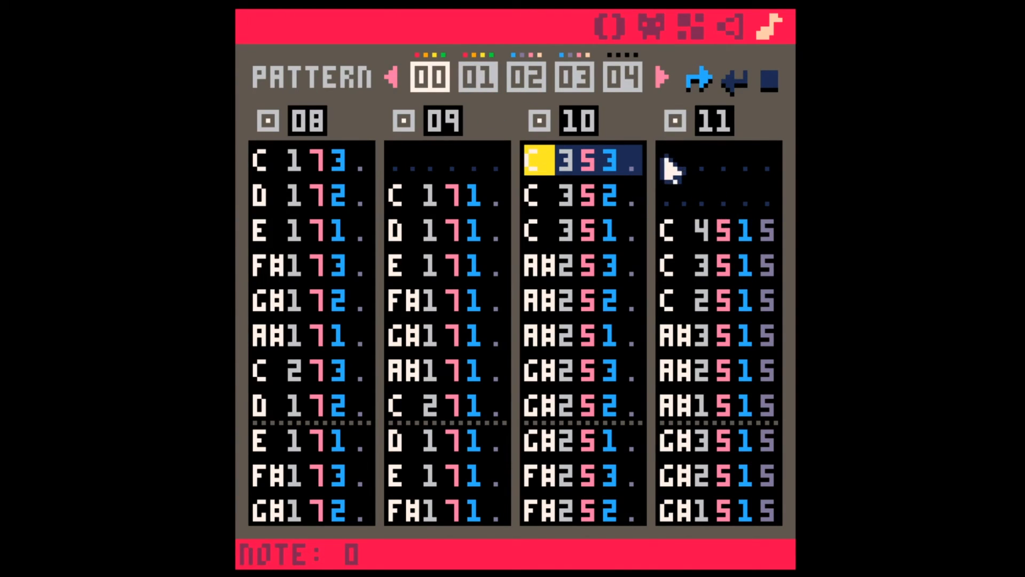
pyautogui.moveTo(686, 230); pyautogui.dragTo(759, 302)
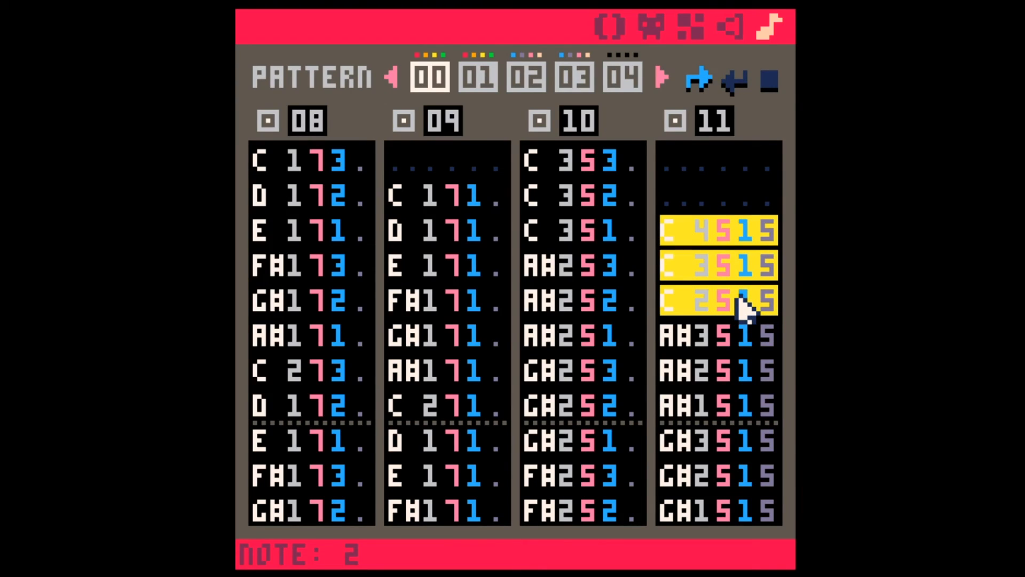
pyautogui.click(766, 314)
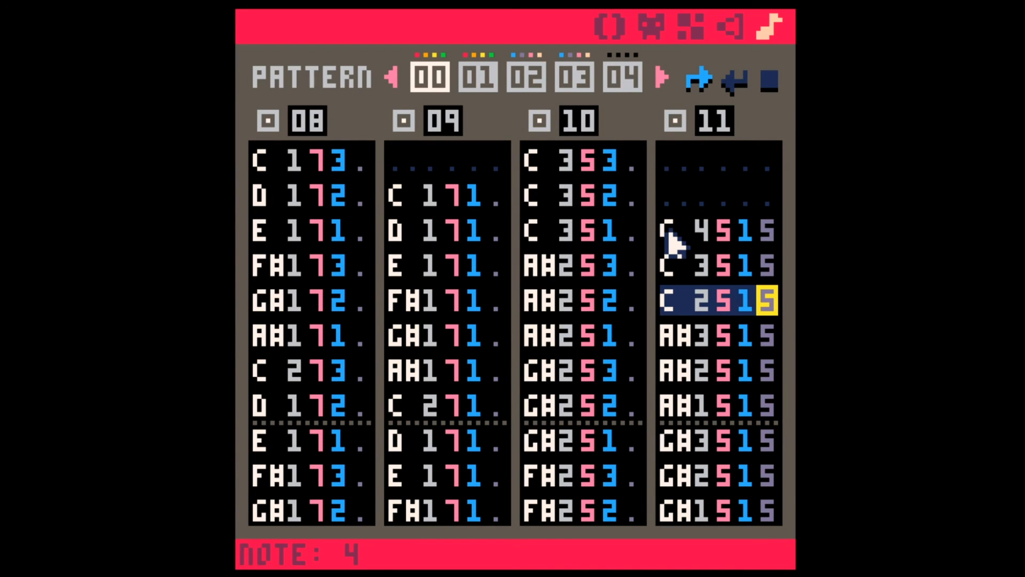
pyautogui.press('pageup')
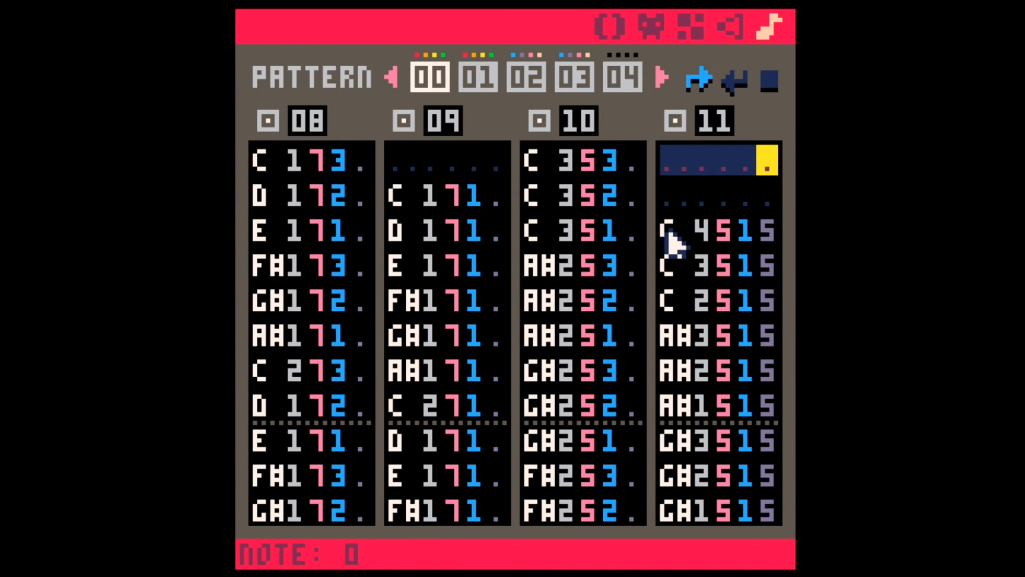
pyautogui.click(540, 67)
pyautogui.click(577, 73)
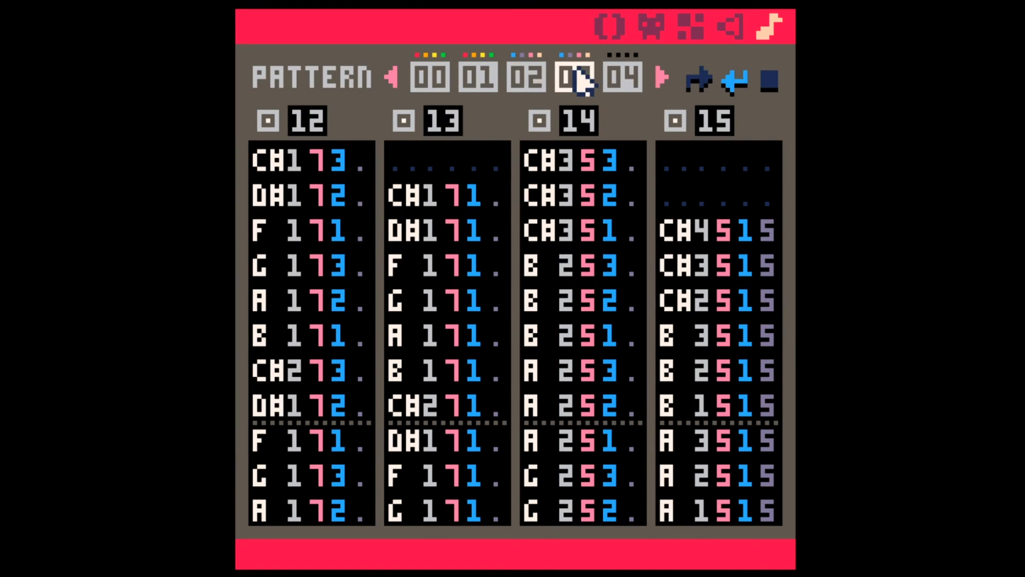